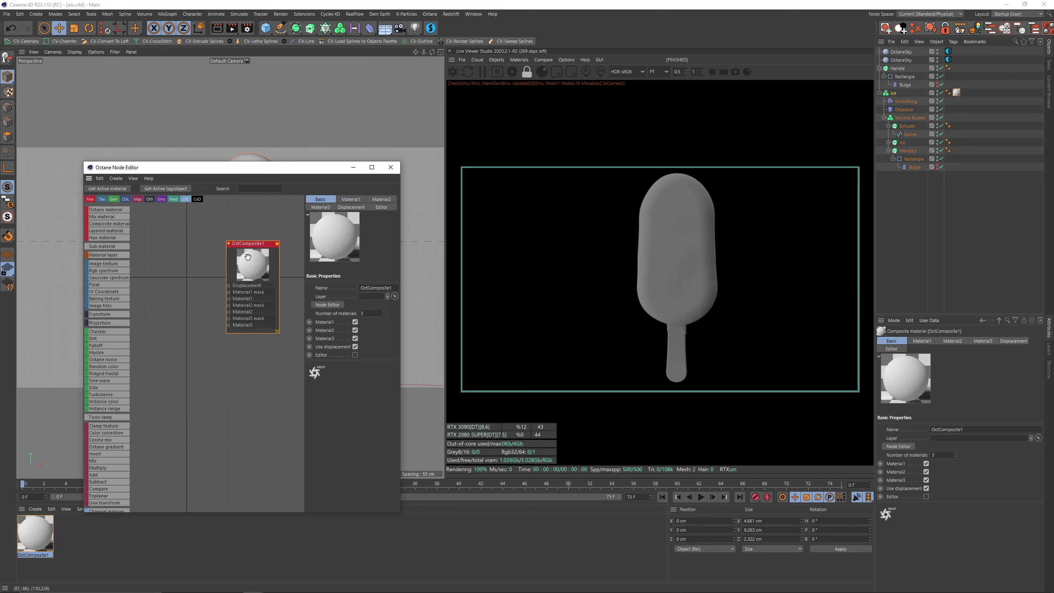
Add a sub-material to the composite material's Material1 slot and space out the two nodes.
click(348, 200)
click(331, 283)
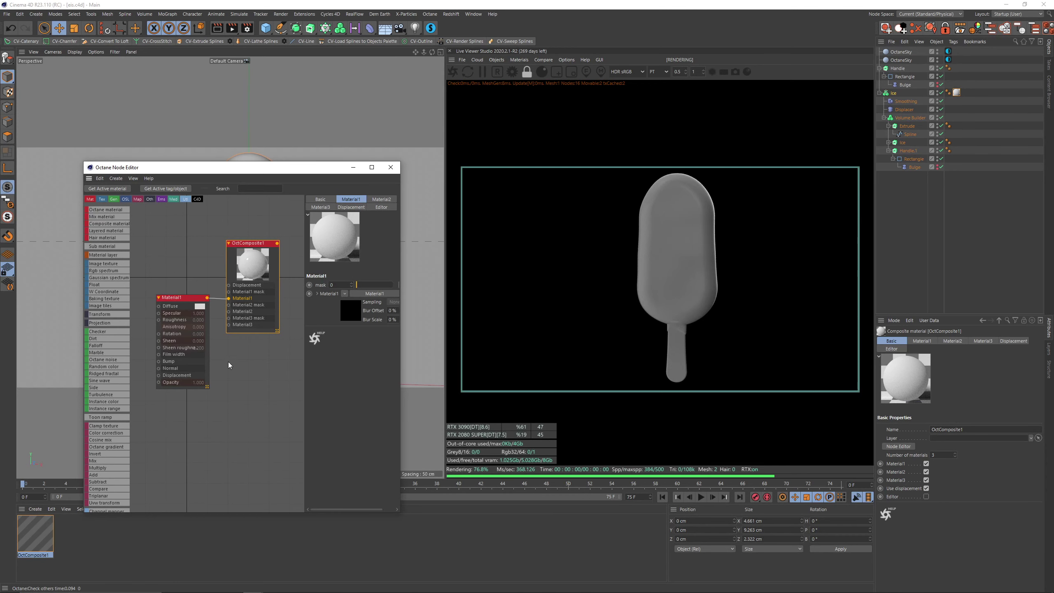
middle_drag(240, 364, 256, 361)
drag(194, 295, 178, 270)
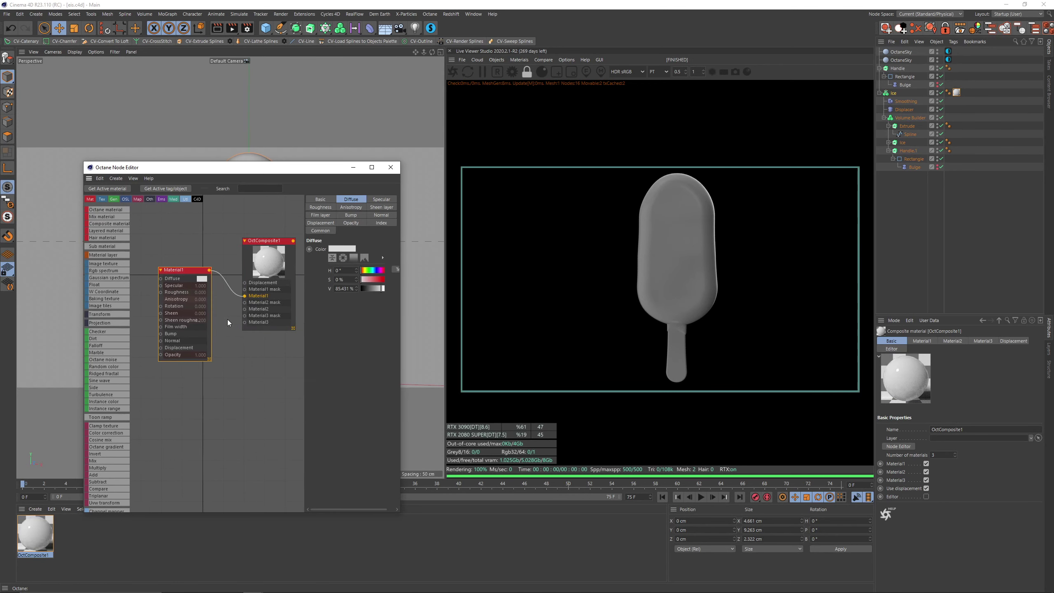
Set Material1's type to Universal and its BRDF model to Beckmann, and enlarge its node so all inputs are readable.
click(321, 199)
click(359, 270)
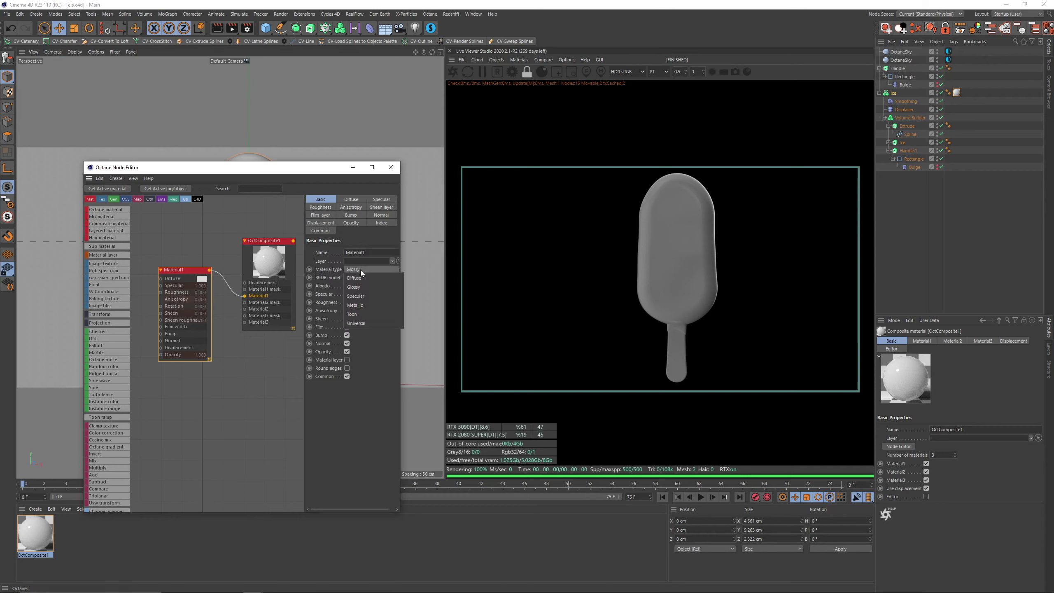
click(366, 322)
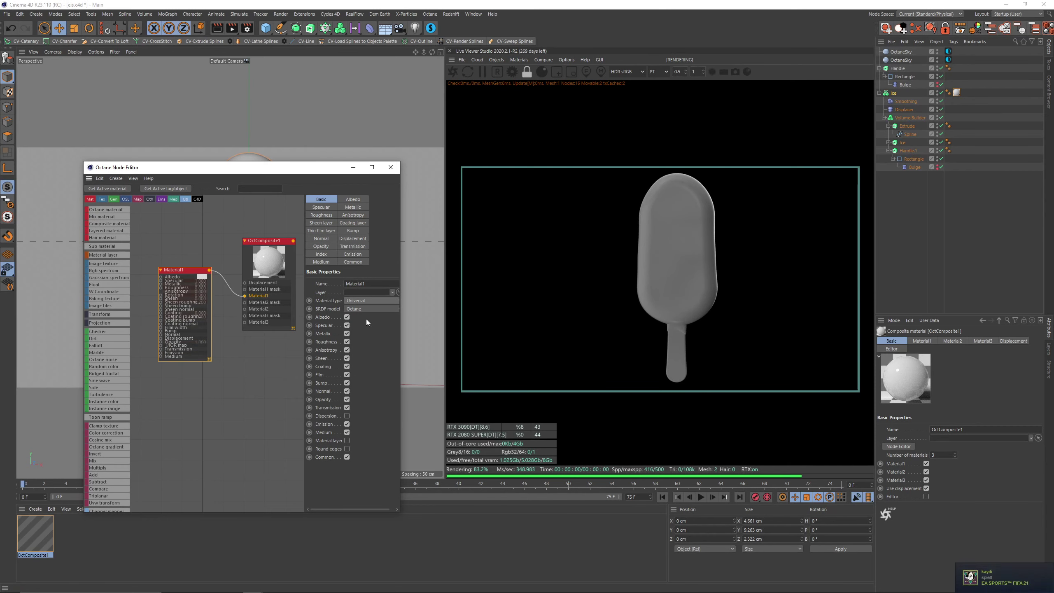
click(366, 308)
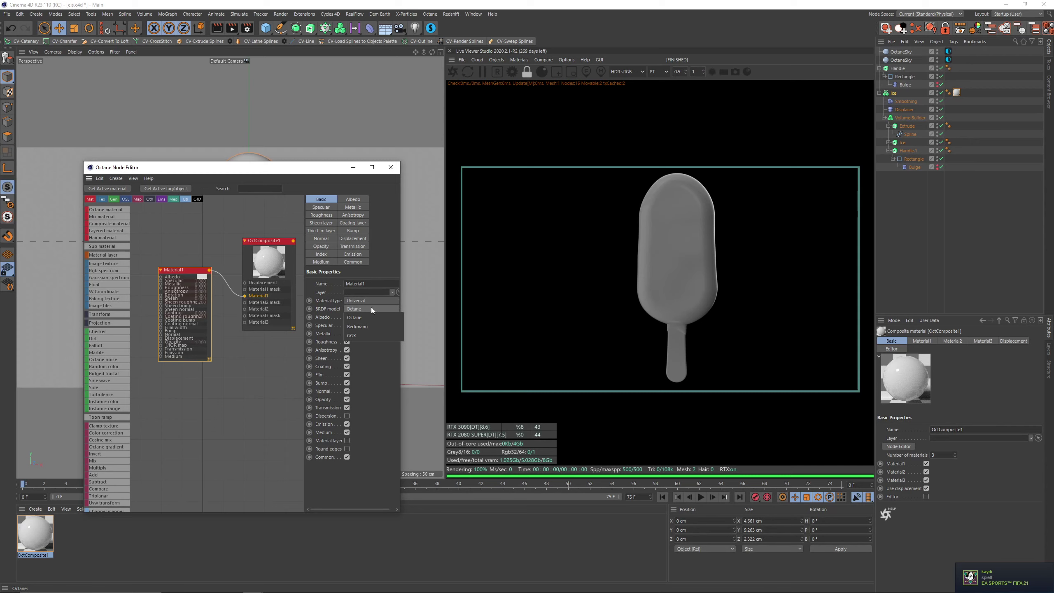
click(367, 327)
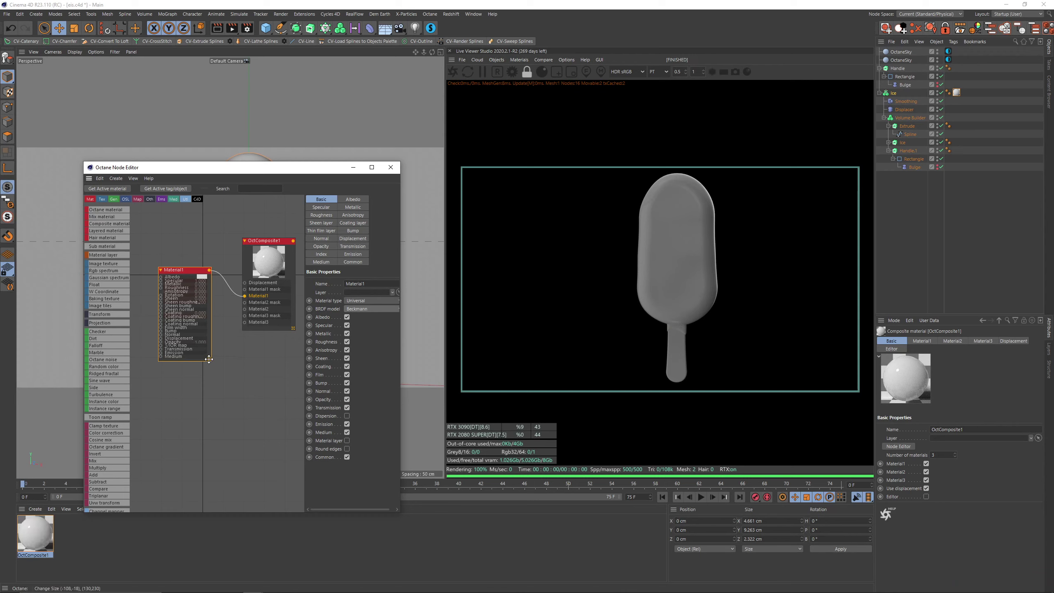
drag(209, 359, 214, 404)
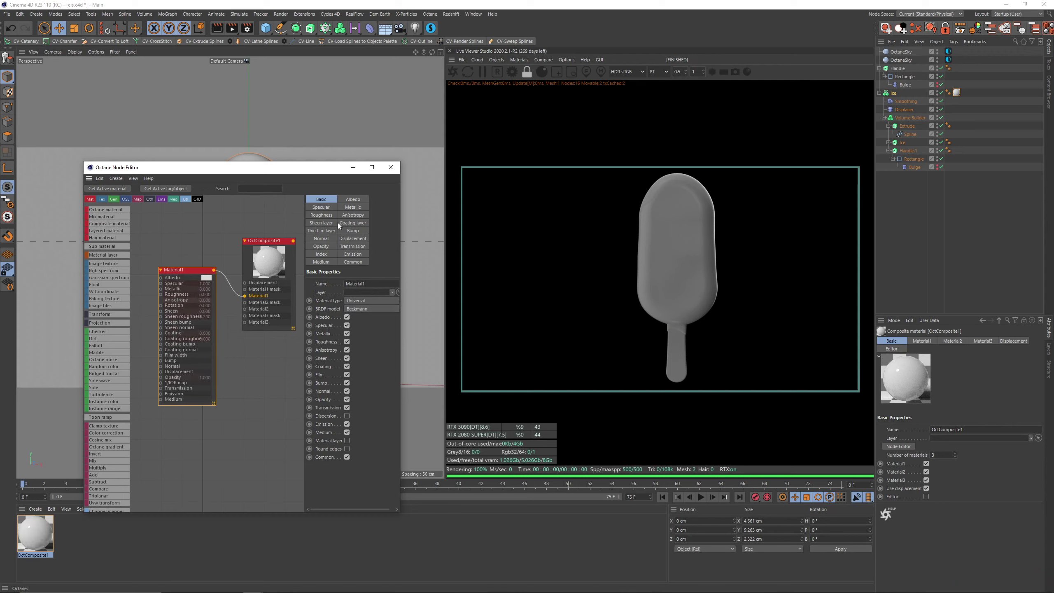
Set Material1's albedo to a chocolate brown with hue 31°, saturation 80% and value 31%.
click(353, 201)
drag(304, 314, 263, 315)
click(326, 272)
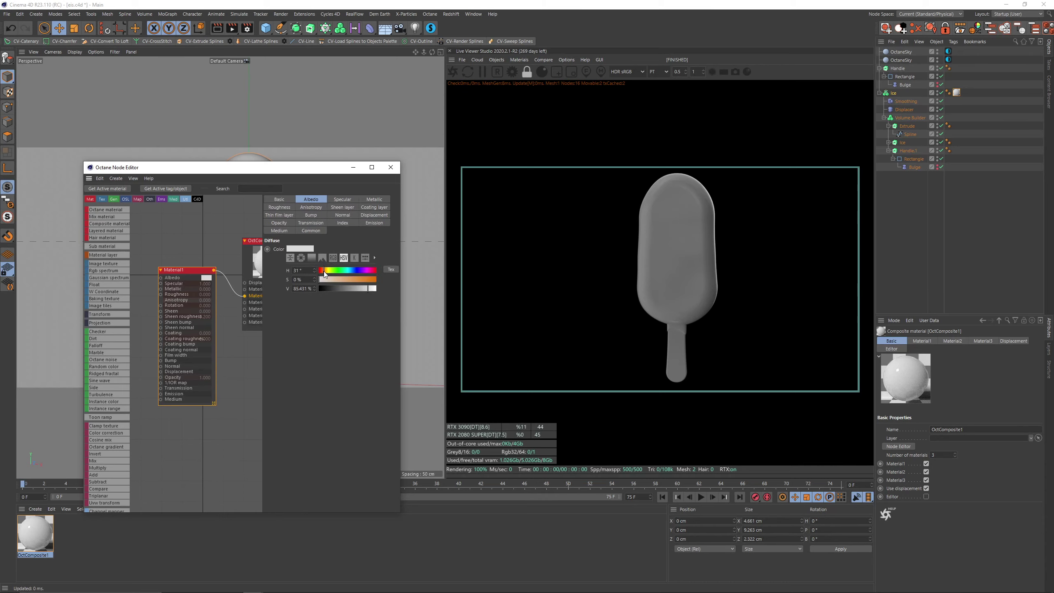
mouse_move(334, 279)
mouse_down()
mouse_move(365, 281)
mouse_move(336, 288)
mouse_up()
click(348, 288)
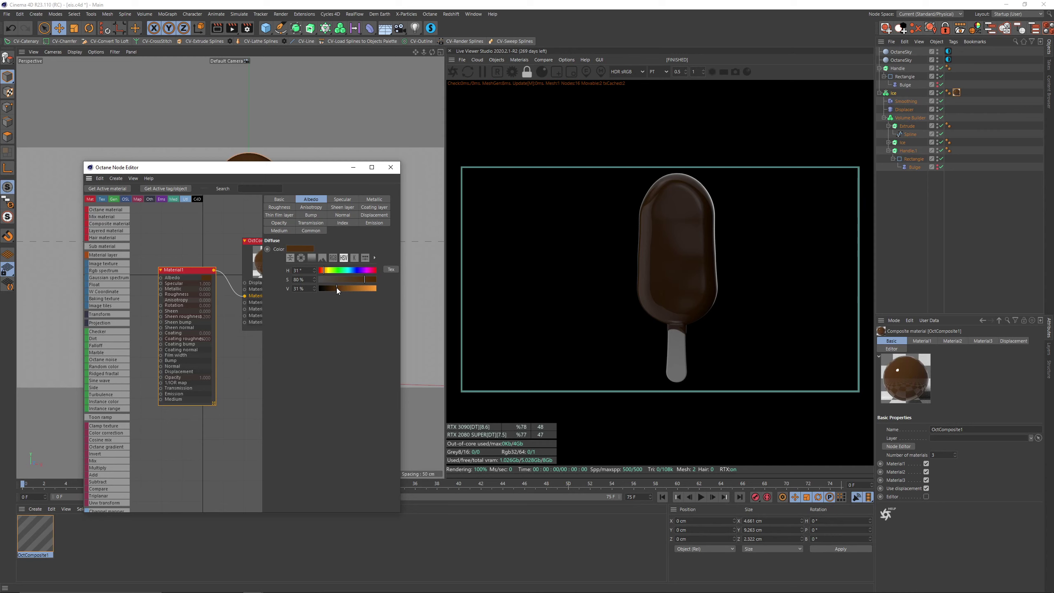
Replace the second OctaneSky's image texture with autoshop_01_4k.hdr from the HDRI Haven folder.
click(949, 60)
click(957, 373)
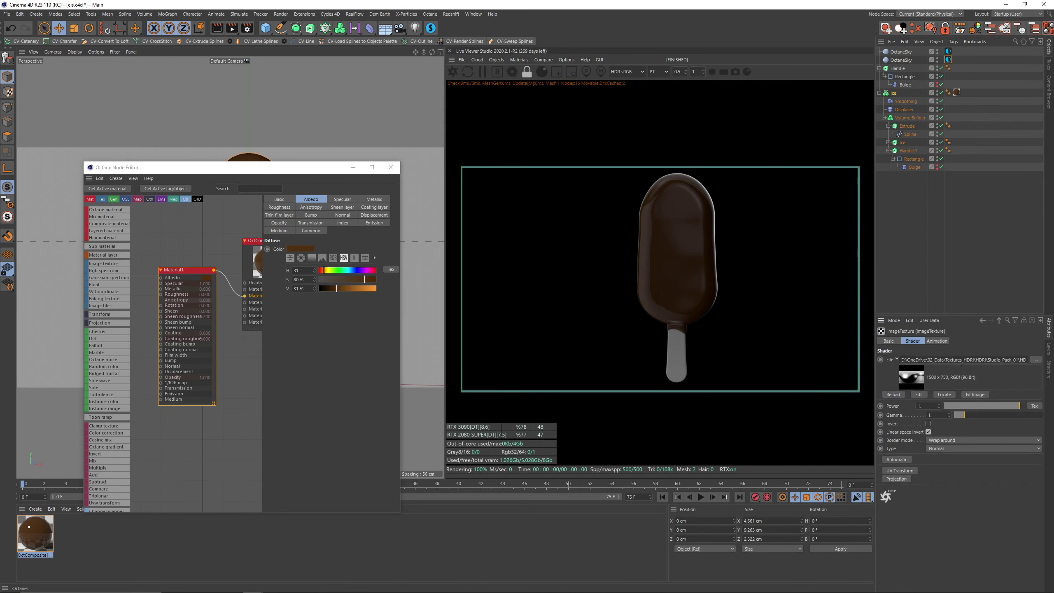
click(1049, 97)
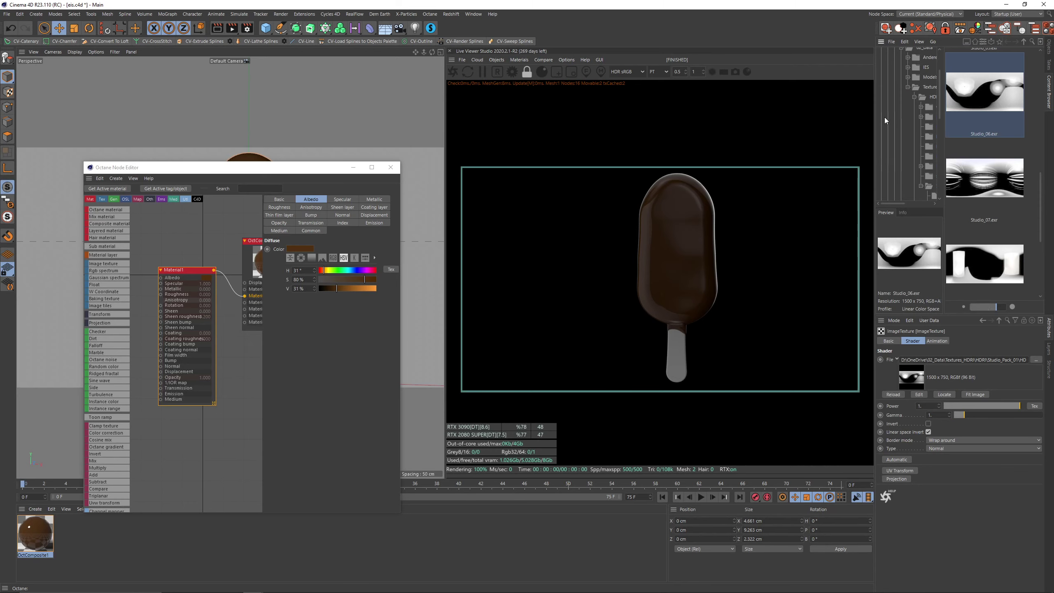
drag(877, 116, 760, 116)
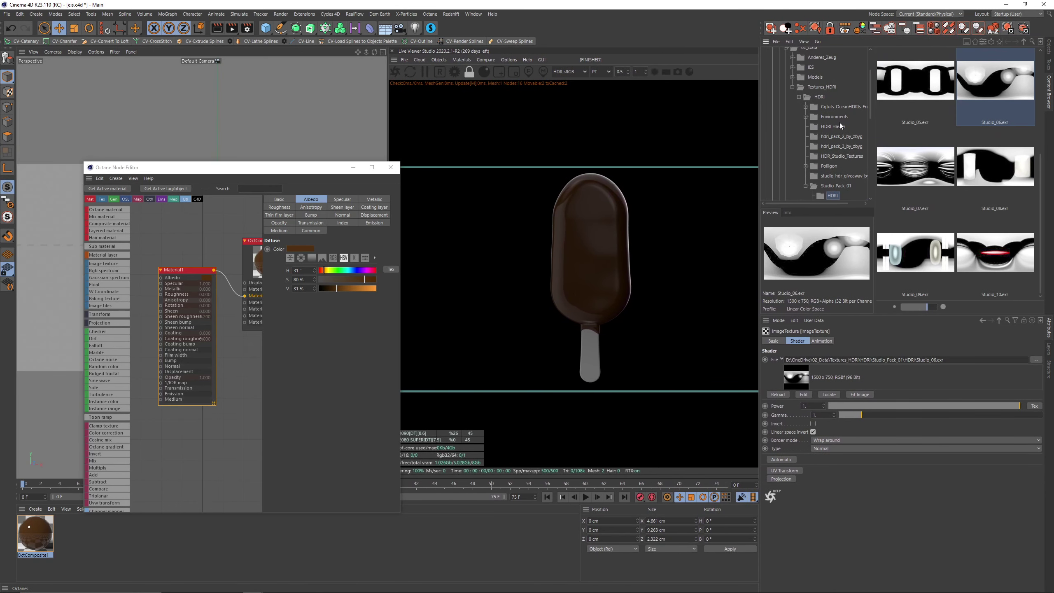
click(834, 127)
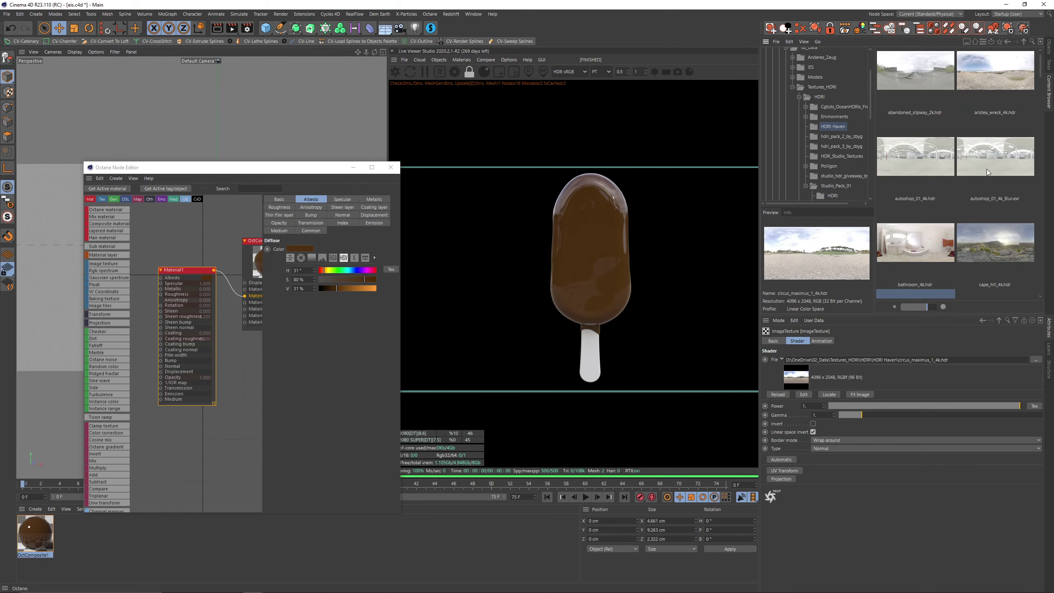
drag(931, 169, 789, 376)
click(586, 336)
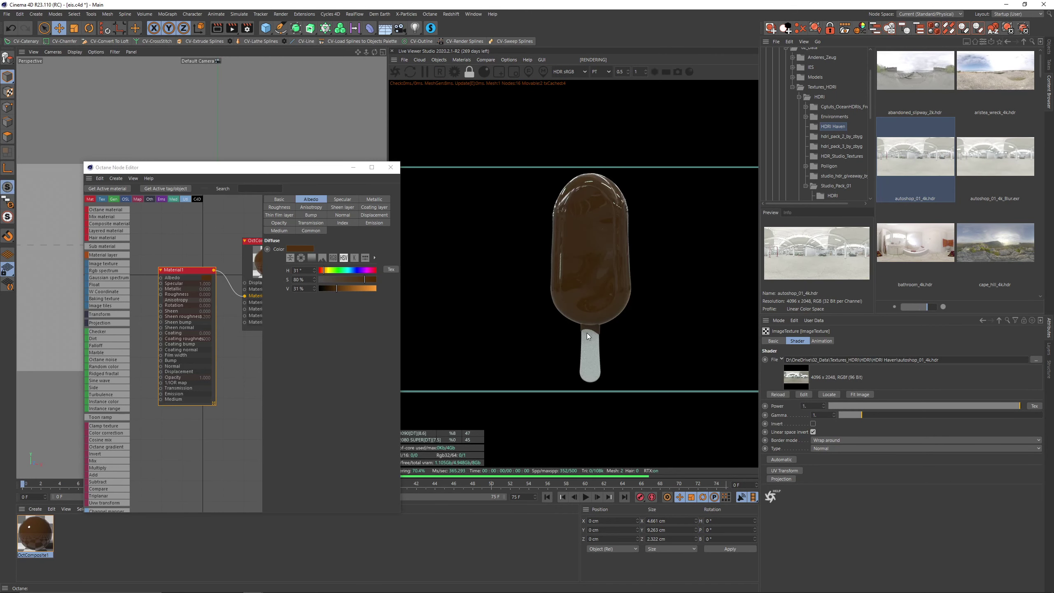
drag(759, 247, 876, 249)
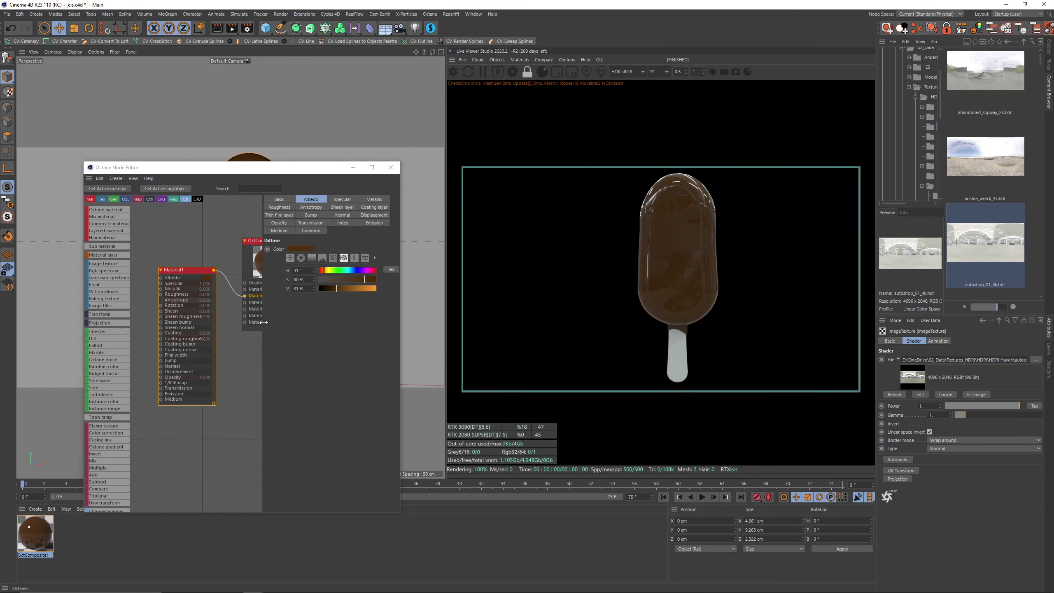
Import the surface imperfection texture files into the node graph as image textures and arrange them near Material1.
drag(264, 323, 315, 329)
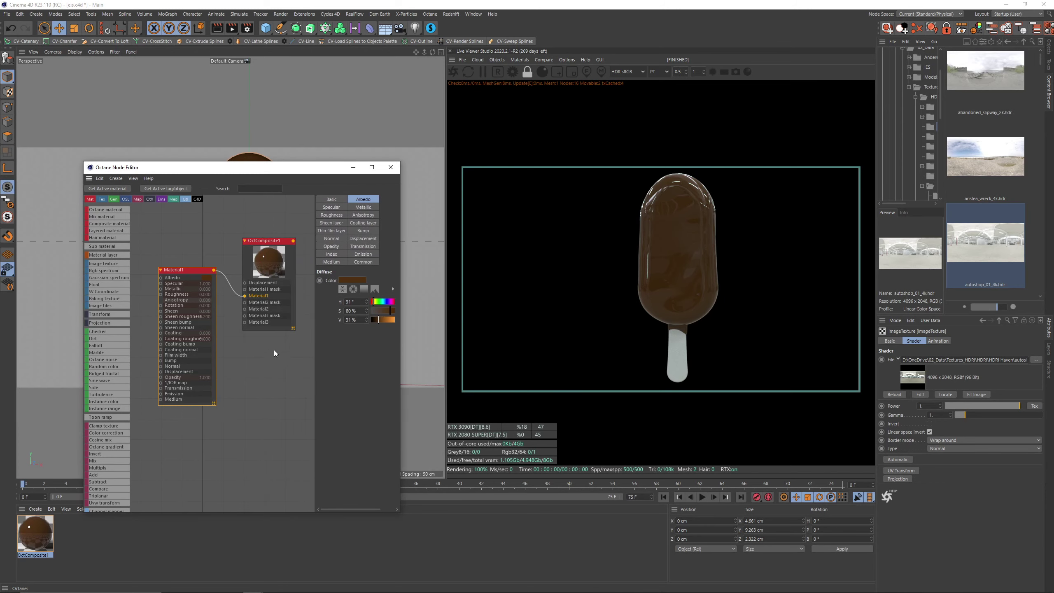
middle_drag(235, 389, 265, 386)
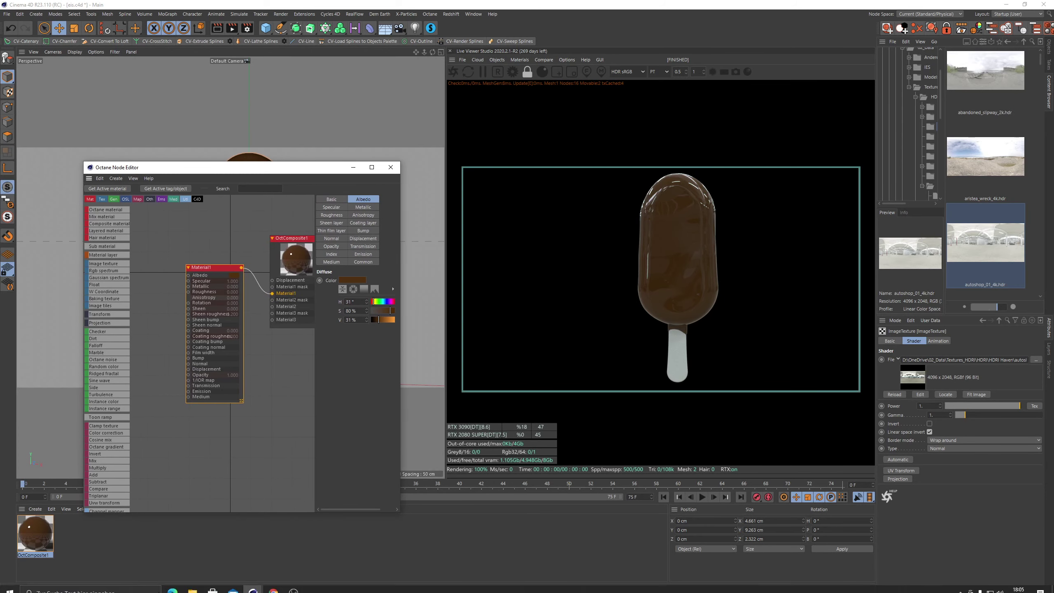
mouse_move(193, 585)
click(199, 541)
drag(429, 110, 577, 182)
drag(591, 312, 147, 347)
drag(212, 473, 141, 455)
drag(229, 482, 218, 458)
middle_drag(220, 417, 262, 430)
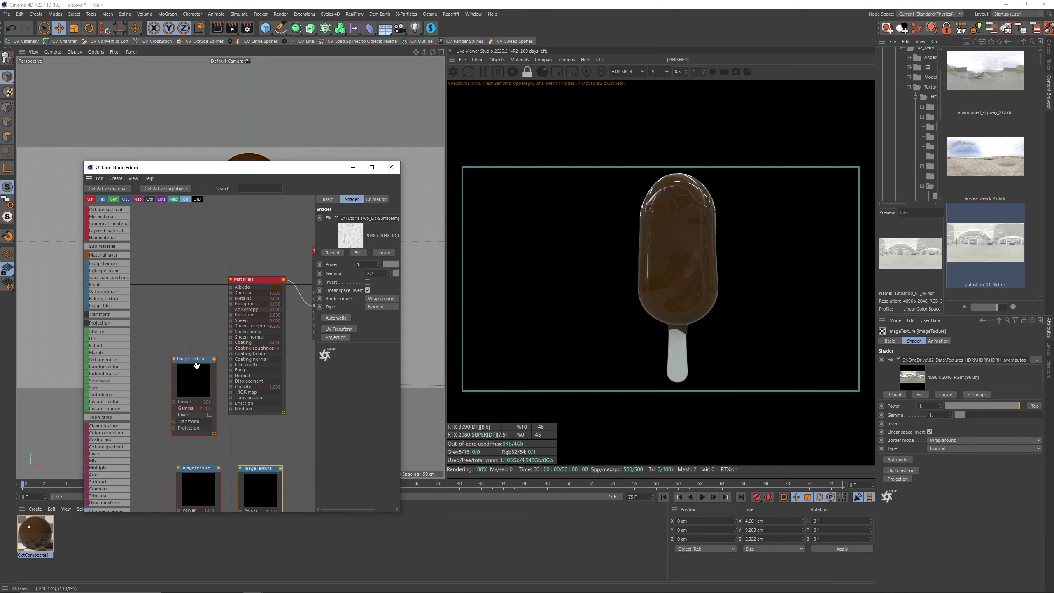
Connect the normal map image texture to Material1's Normal input.
click(198, 380)
drag(190, 368, 165, 367)
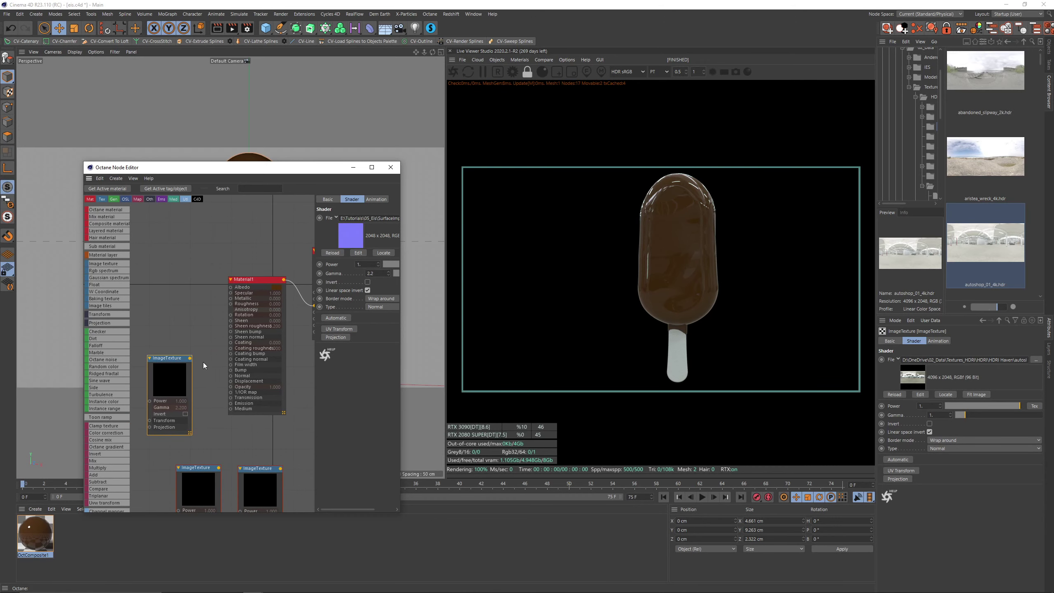
drag(233, 379, 232, 377)
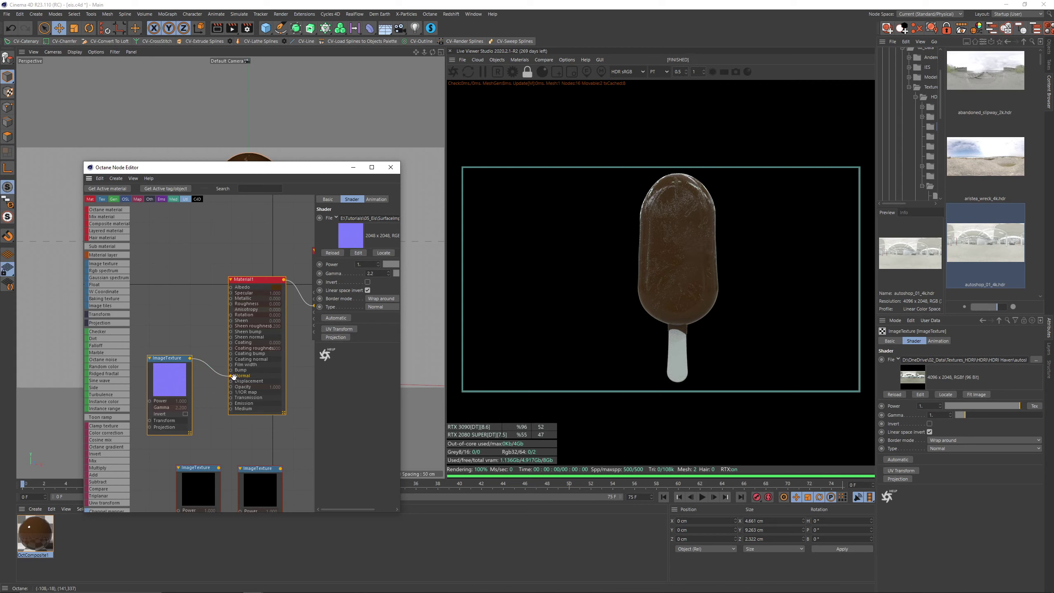
Solo the normal map node, add UV transform and projection nodes to it, and arrange them.
right_click(162, 370)
click(182, 381)
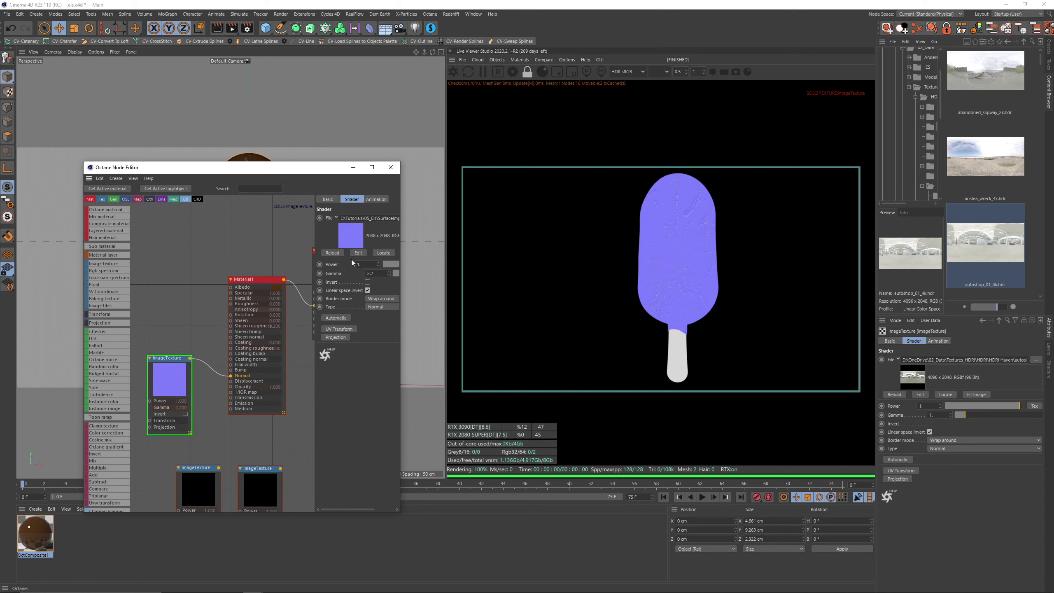
click(340, 330)
click(336, 337)
middle_drag(224, 425, 309, 397)
drag(198, 398, 165, 355)
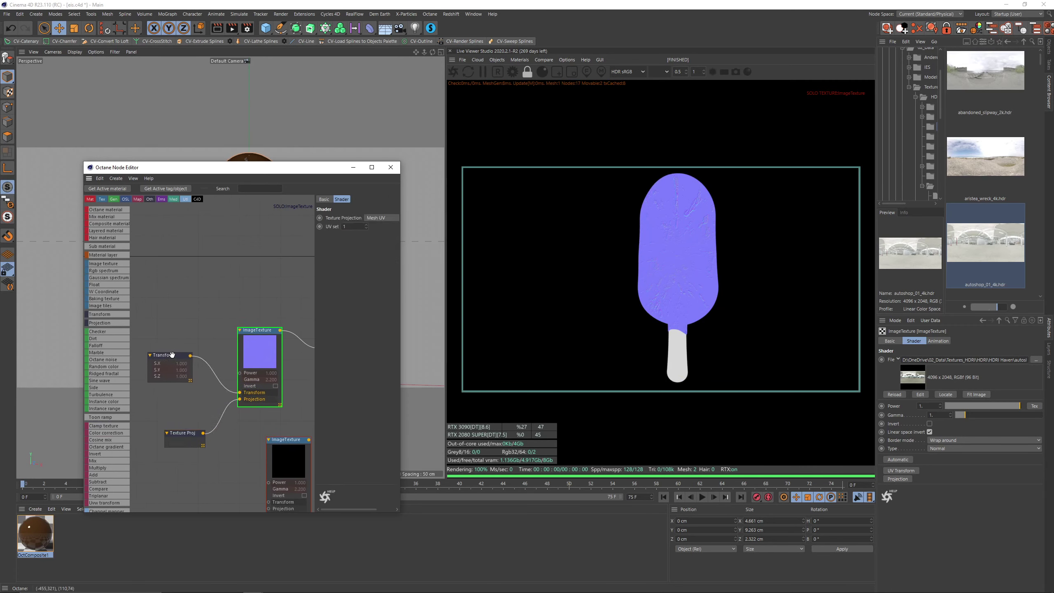
Scale the normal map's UV transform uniformly to about 0.35 on all axes and disable the solo preview.
drag(315, 267, 289, 266)
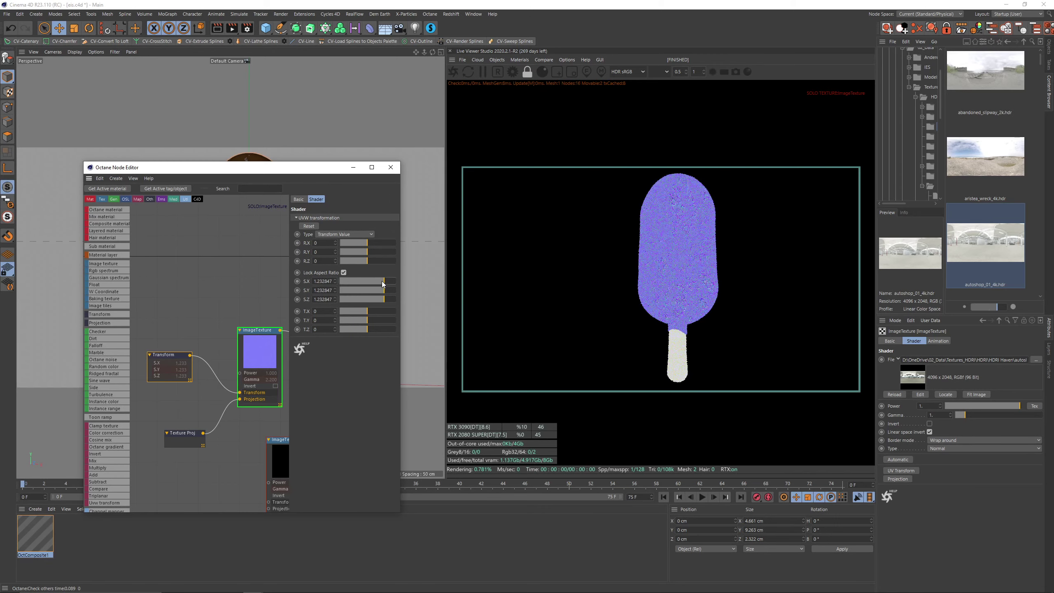
drag(382, 281, 377, 285)
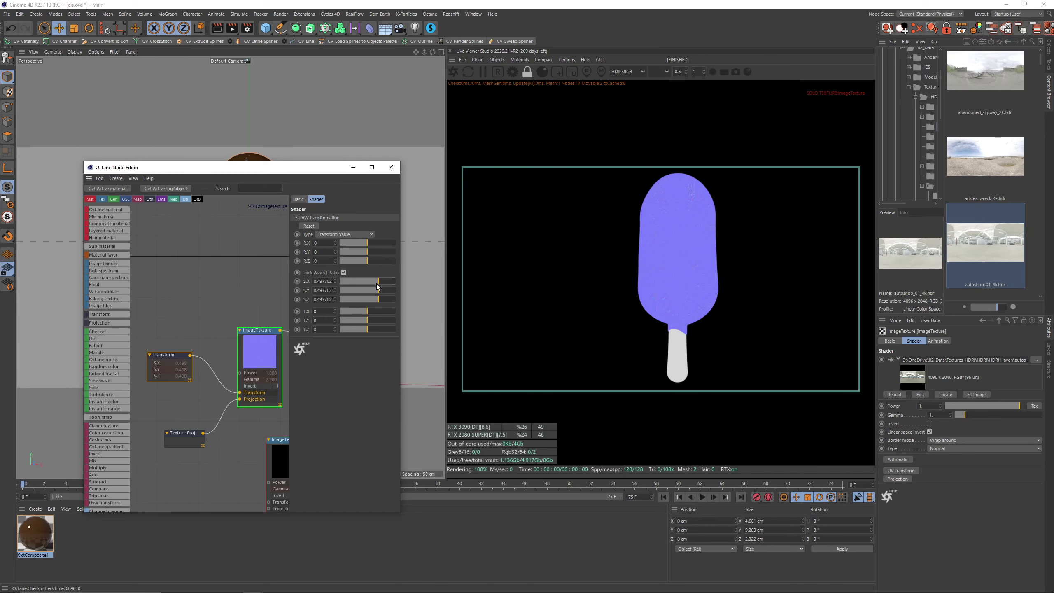
drag(377, 285, 375, 285)
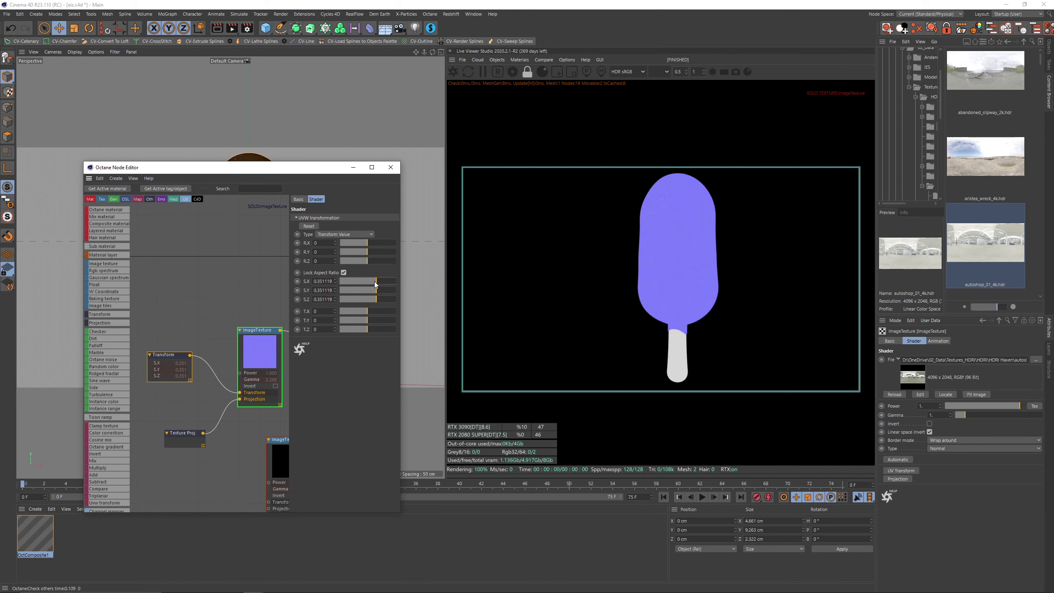
right_click(251, 347)
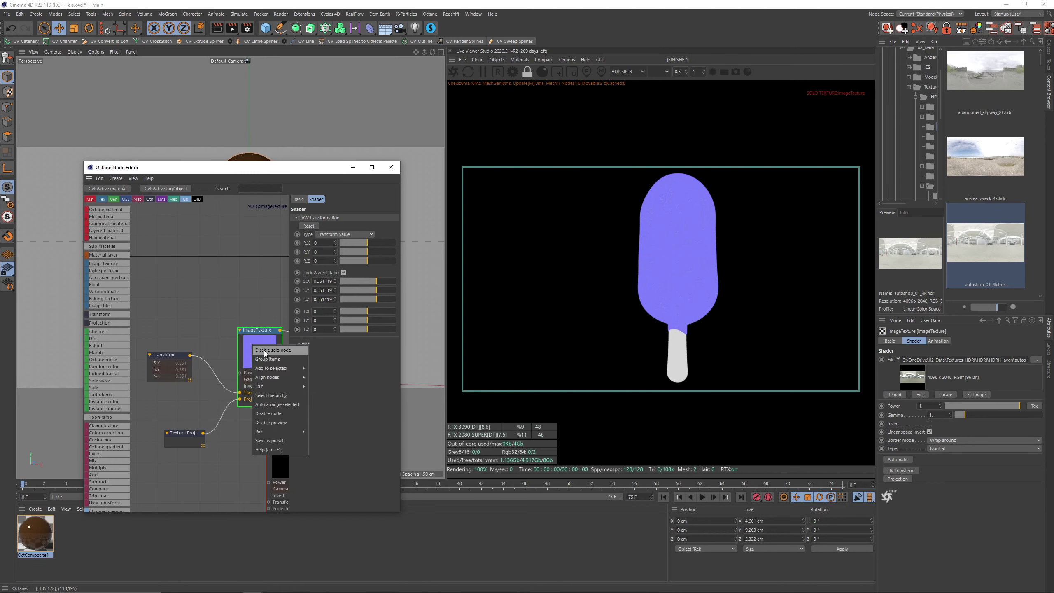
click(264, 350)
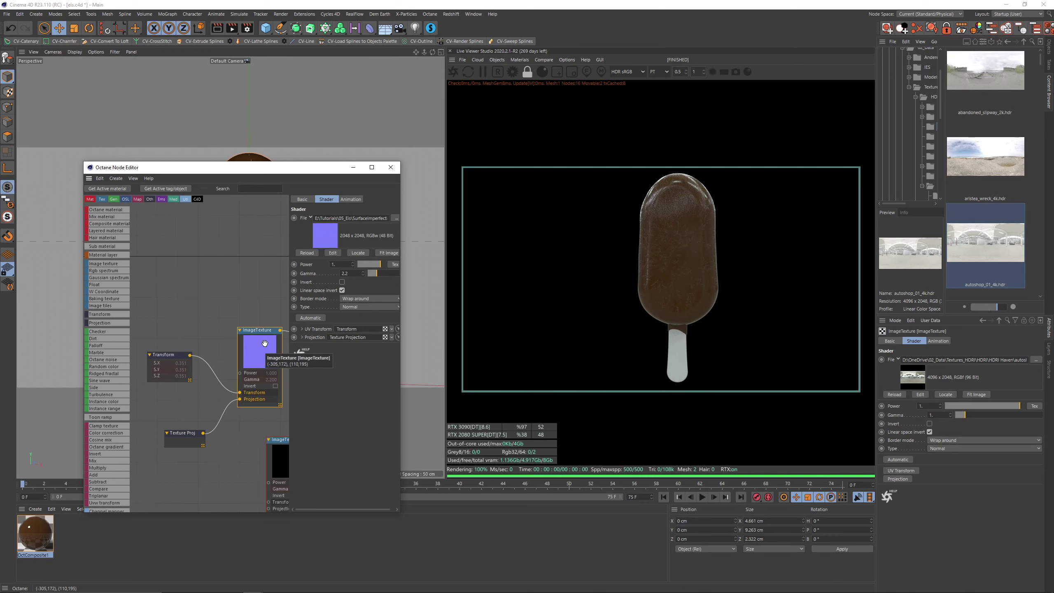
Move the dark imperfection texture beside the normal map and connect it to Material1's Roughness input.
drag(275, 448, 204, 238)
middle_drag(255, 284, 190, 313)
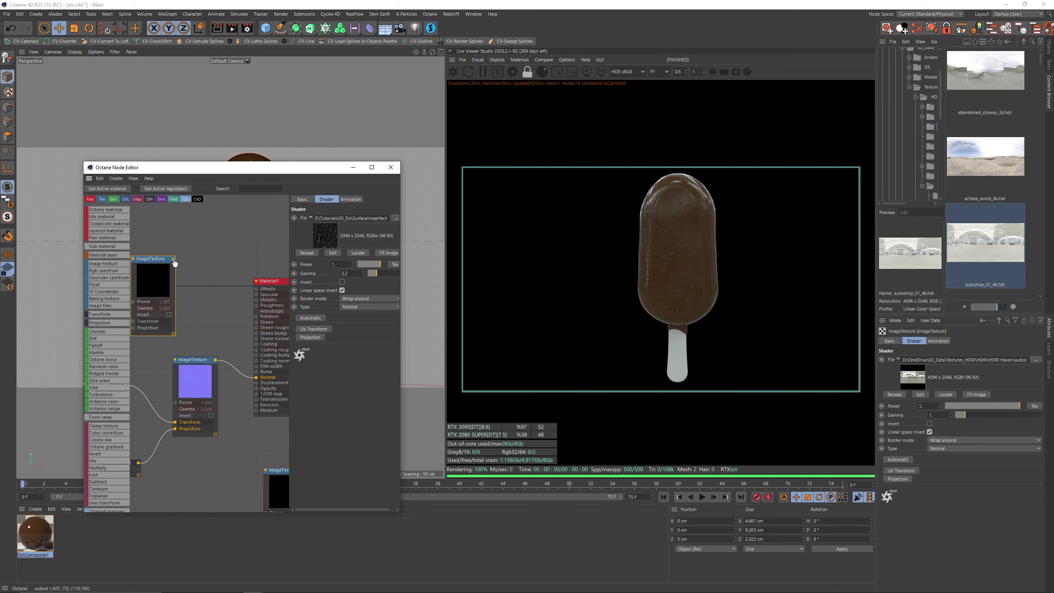
drag(217, 333, 257, 305)
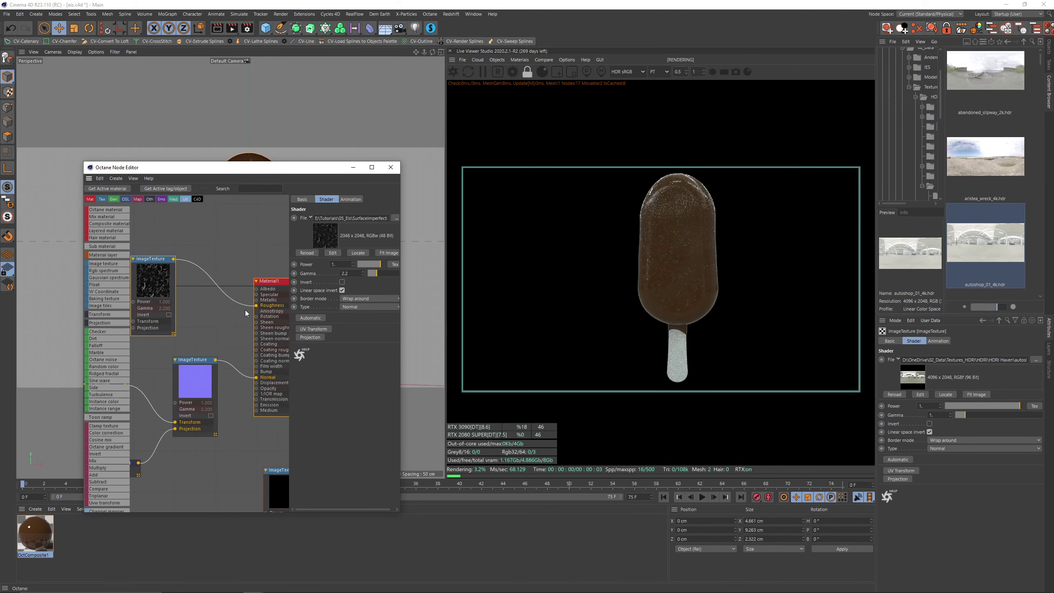
Connect the existing Transform and Texture Projection nodes to the roughness texture and reposition that texture node.
middle_drag(228, 328, 285, 328)
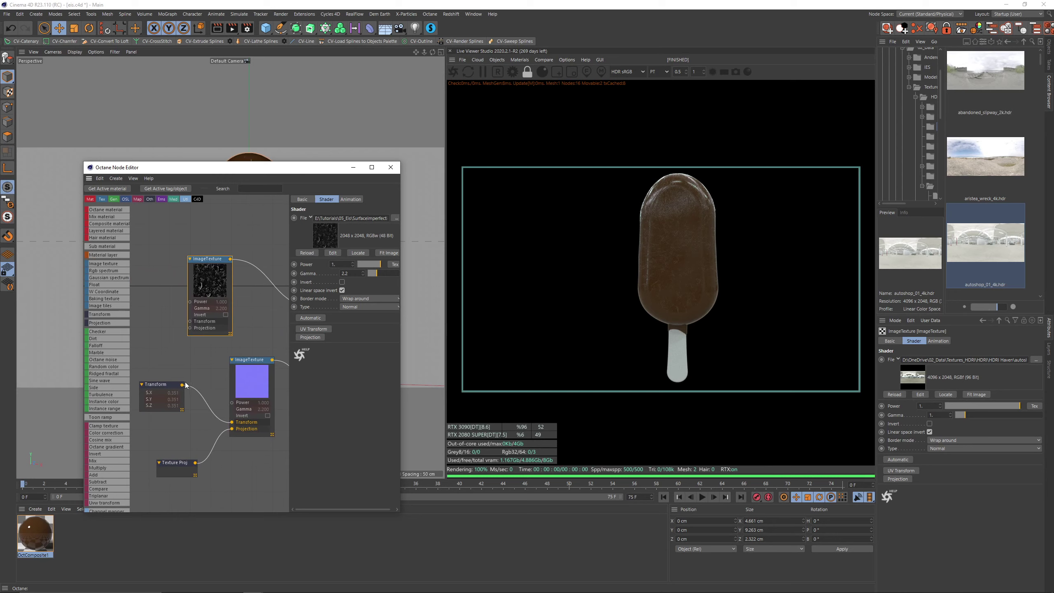
drag(183, 385, 190, 322)
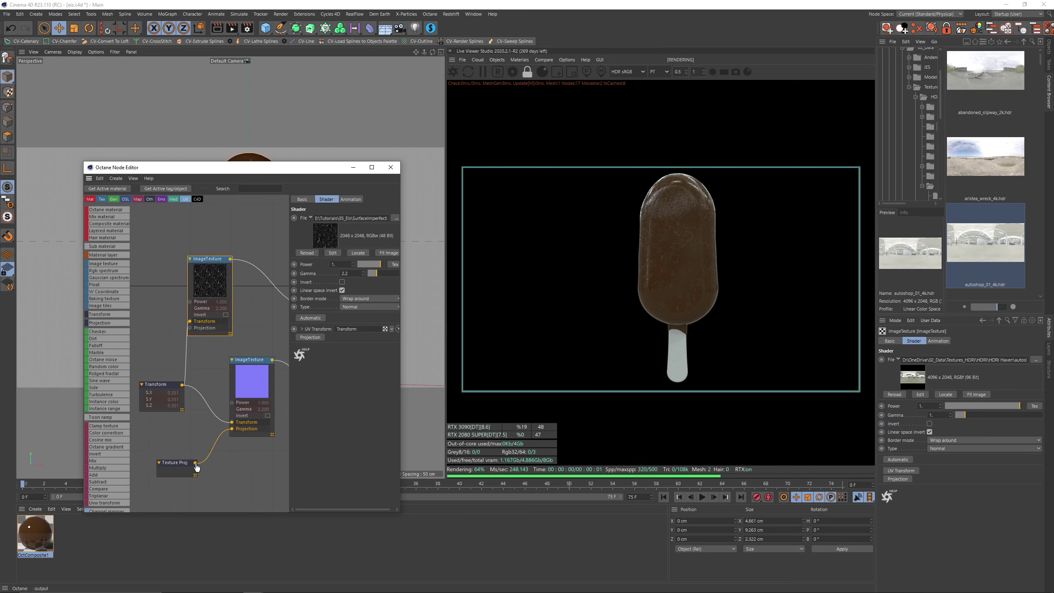
drag(195, 462, 190, 328)
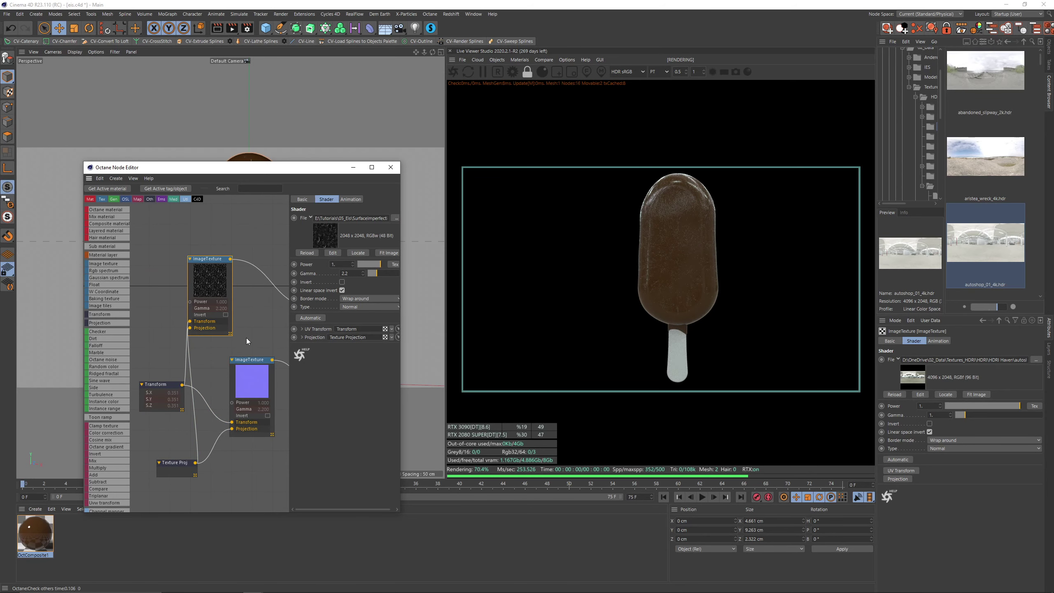
drag(211, 276, 224, 279)
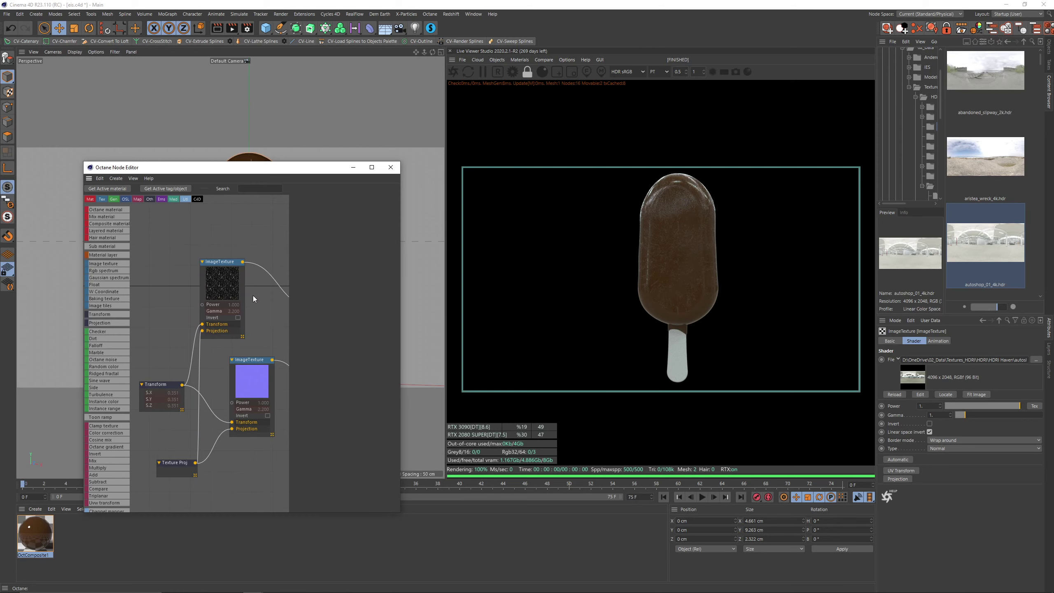
Solo the roughness texture node, and orbit the ice cream render to examine its surface from other angles.
right_click(215, 276)
click(230, 284)
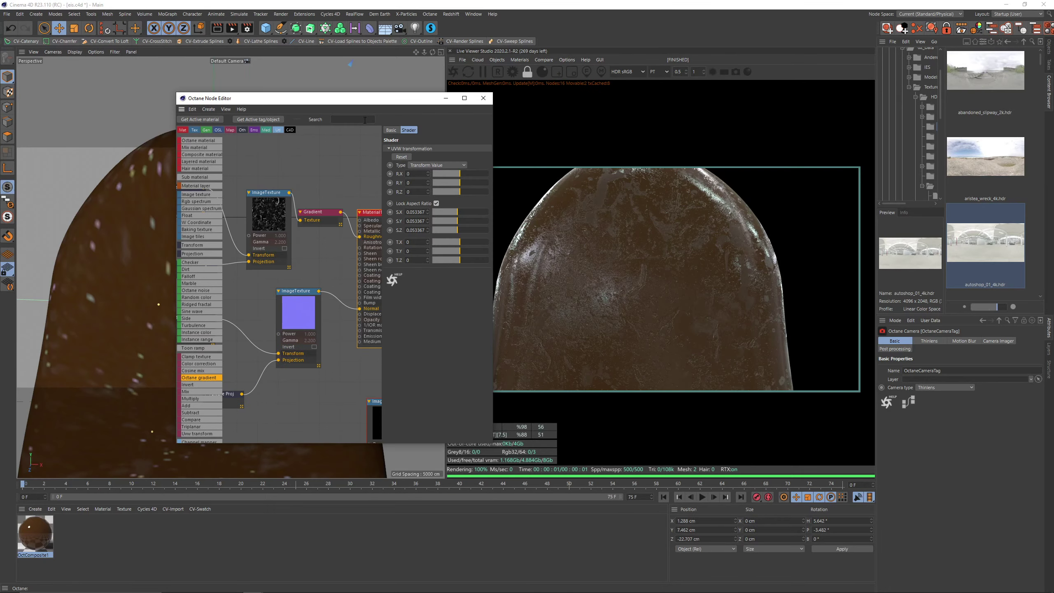
drag(369, 100, 298, 105)
drag(627, 267, 651, 267)
right_drag(650, 267, 514, 277)
mouse_move(614, 300)
mouse_down()
mouse_move(638, 242)
mouse_move(666, 302)
mouse_move(633, 295)
mouse_move(696, 308)
mouse_move(656, 316)
mouse_move(602, 301)
mouse_up()
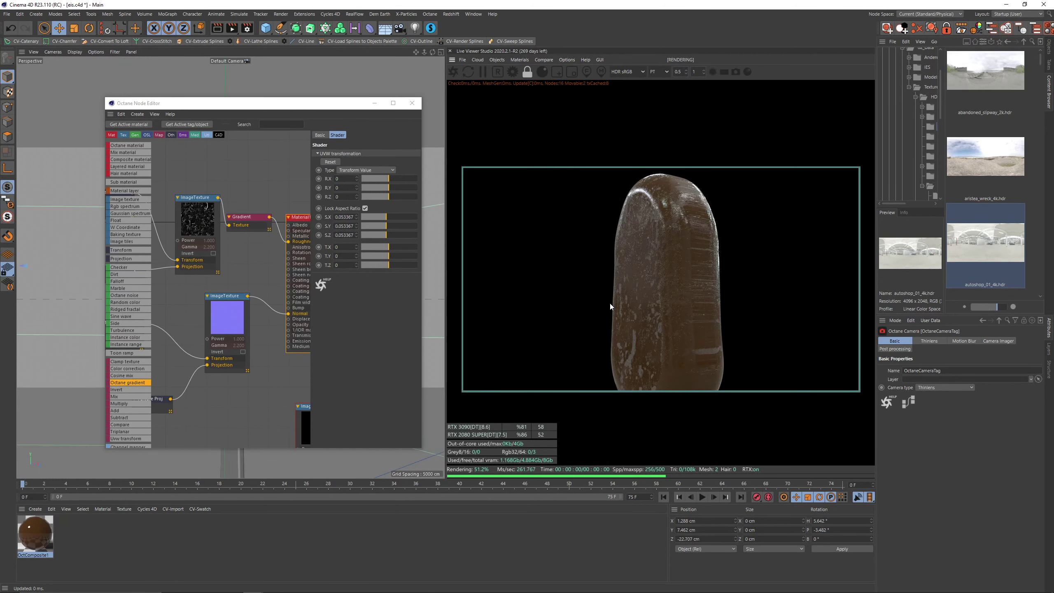
Disconnect the normal map from Material1's Normal input to isolate the roughness effect.
drag(667, 305, 732, 285)
middle_drag(266, 310, 201, 313)
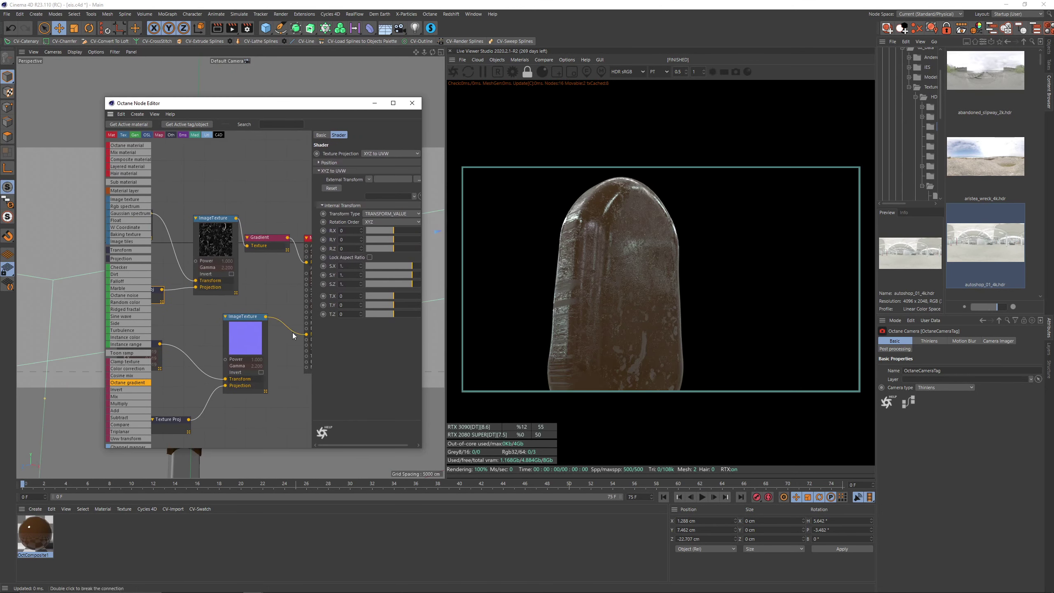
double_click(292, 333)
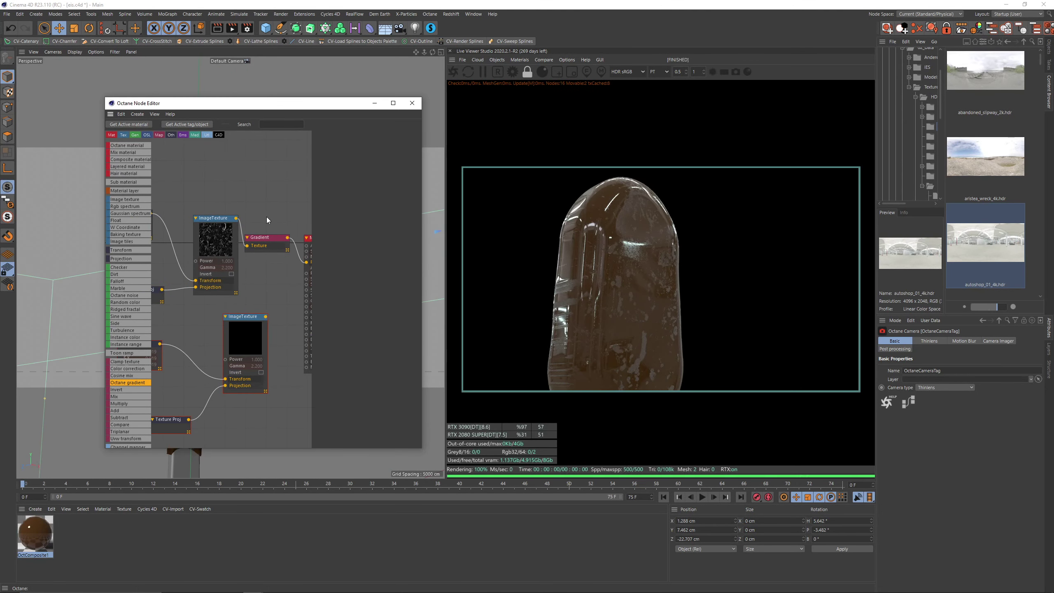
Set the roughness texture's Texture Projection node to Triplanar.
middle_drag(192, 227, 232, 218)
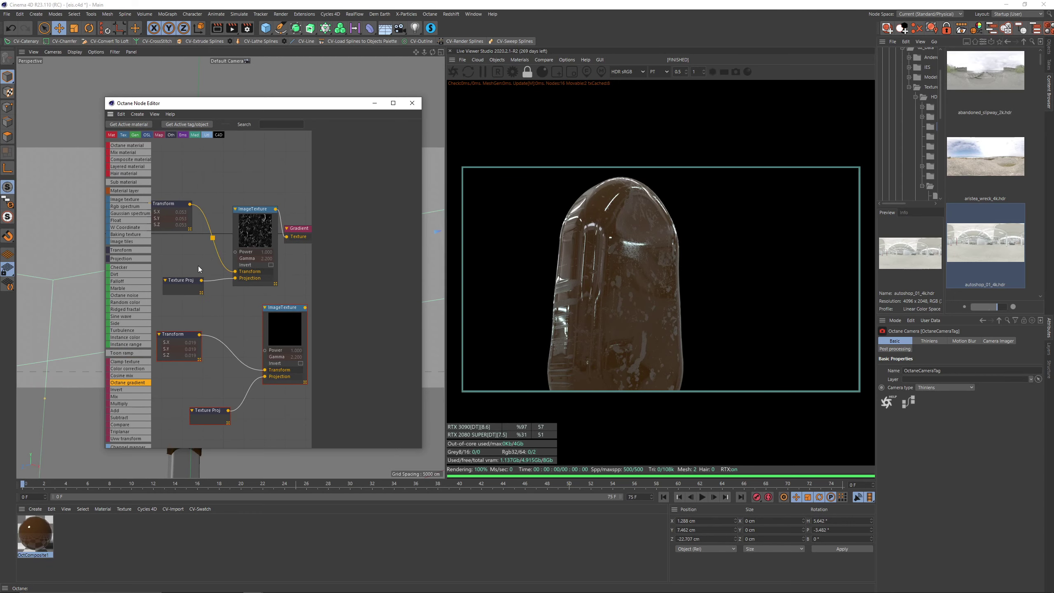
click(183, 281)
click(390, 153)
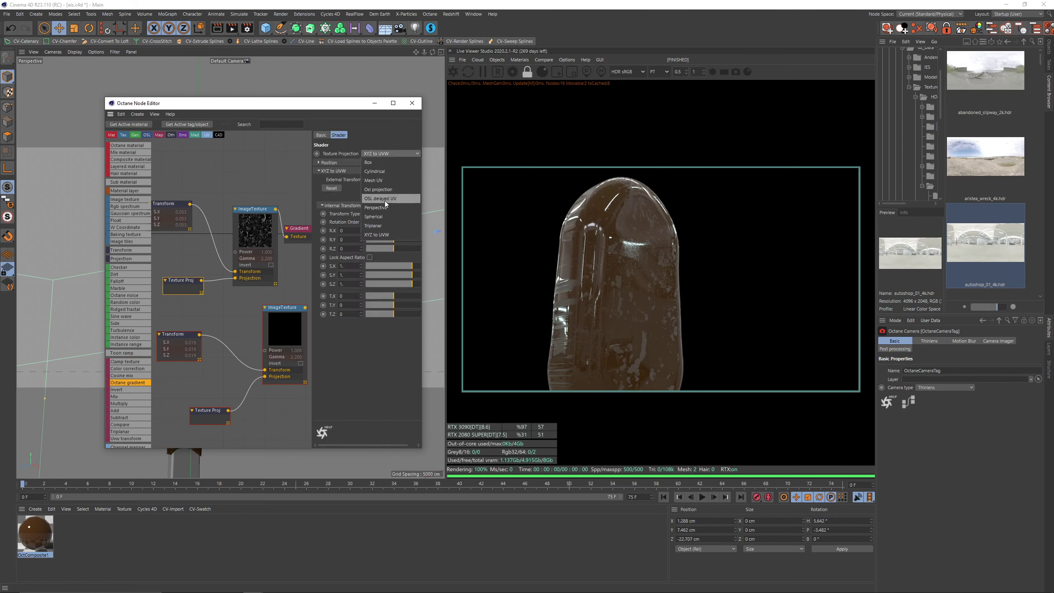
click(384, 227)
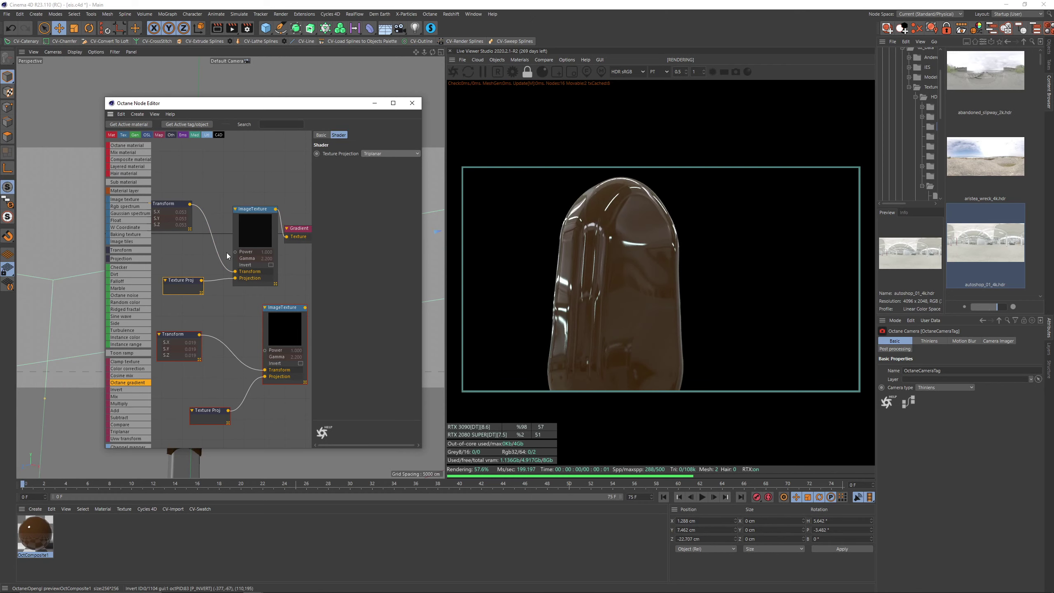
Route the roughness texture through a new Triplanar node, using all six axis inputs, into the Gradient's Texture input.
scroll(131, 357, down, 3)
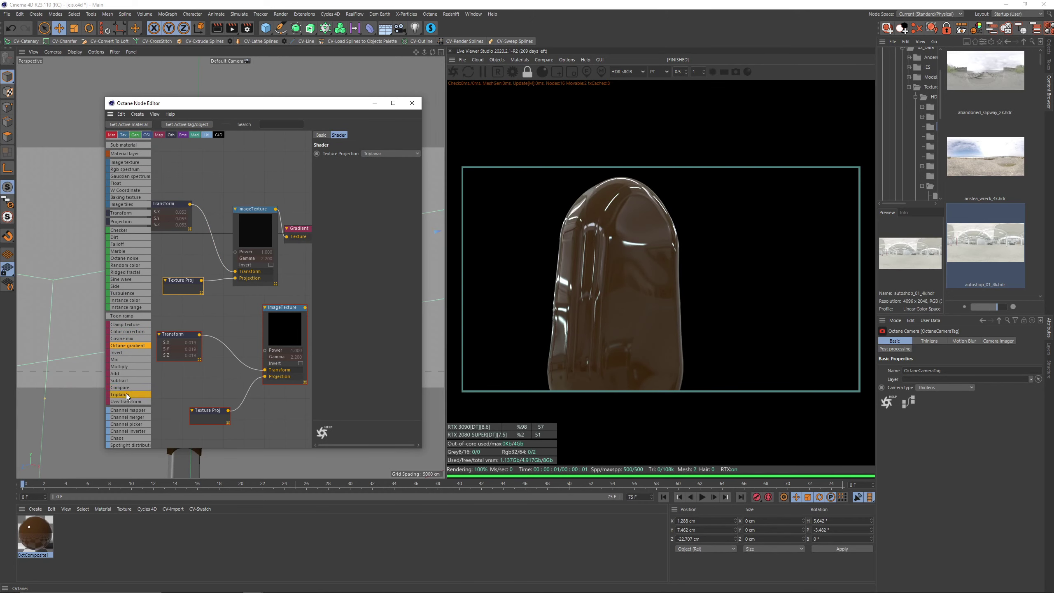
drag(127, 397, 276, 159)
middle_drag(241, 168, 179, 203)
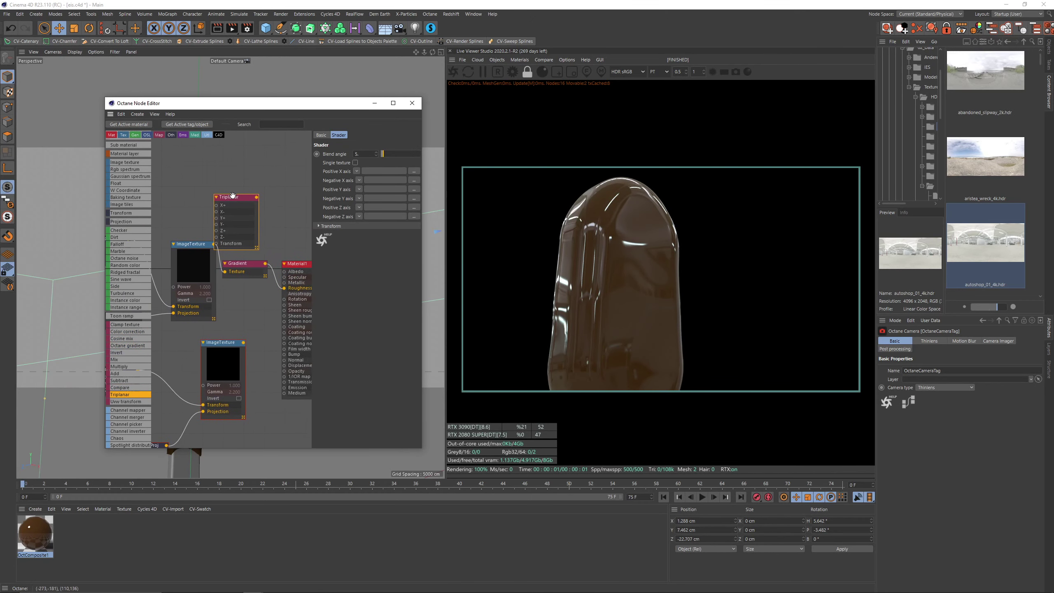
mouse_move(232, 195)
mouse_down()
mouse_move(255, 188)
mouse_move(236, 194)
mouse_move(236, 207)
mouse_up()
drag(214, 244, 236, 225)
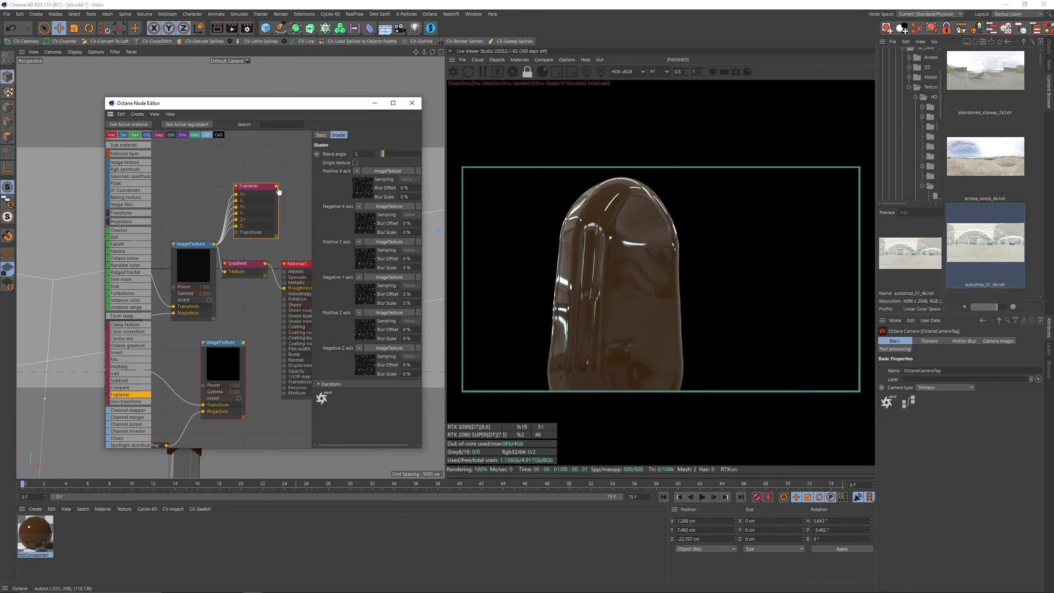
drag(276, 185, 266, 237)
drag(226, 275, 226, 275)
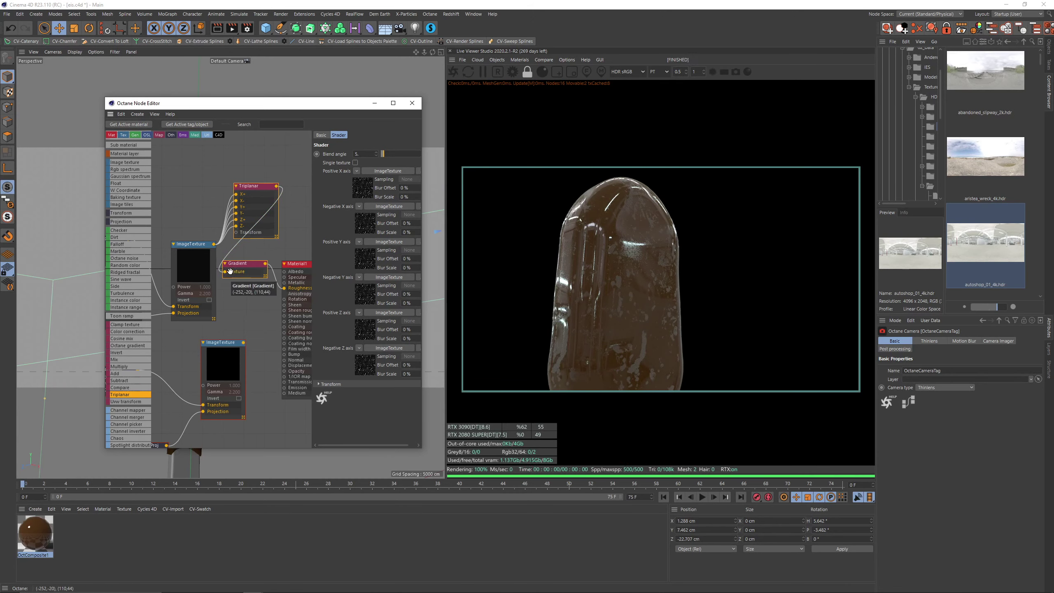
middle_drag(227, 314, 278, 317)
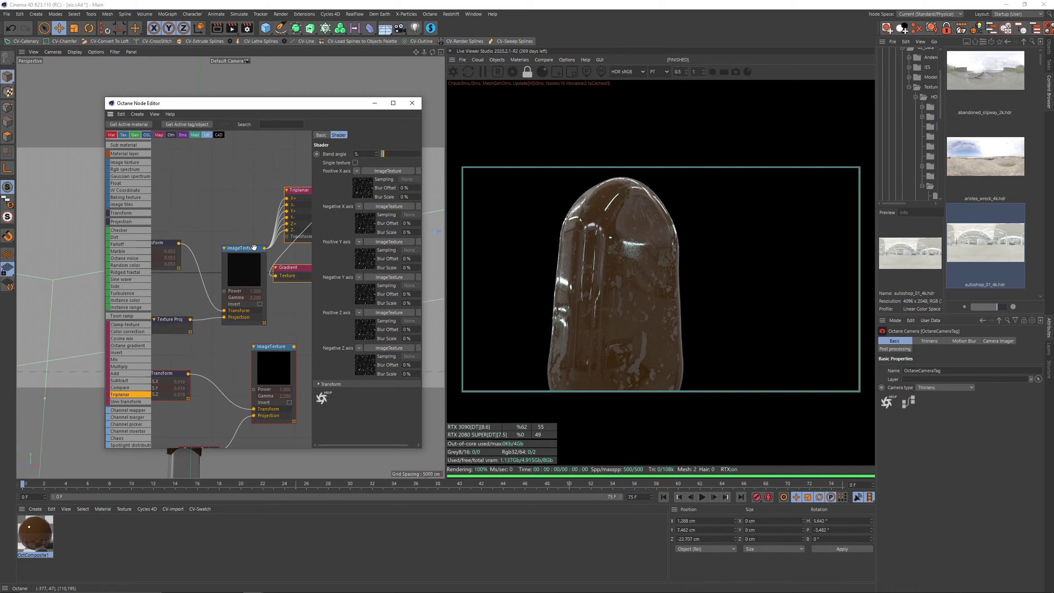
drag(284, 203, 262, 203)
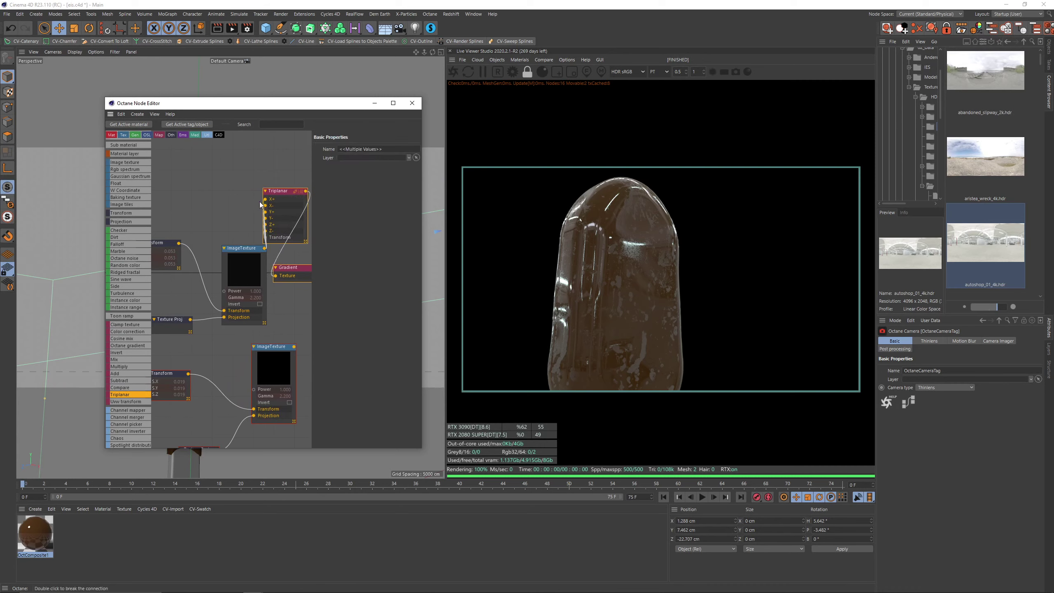
click(282, 191)
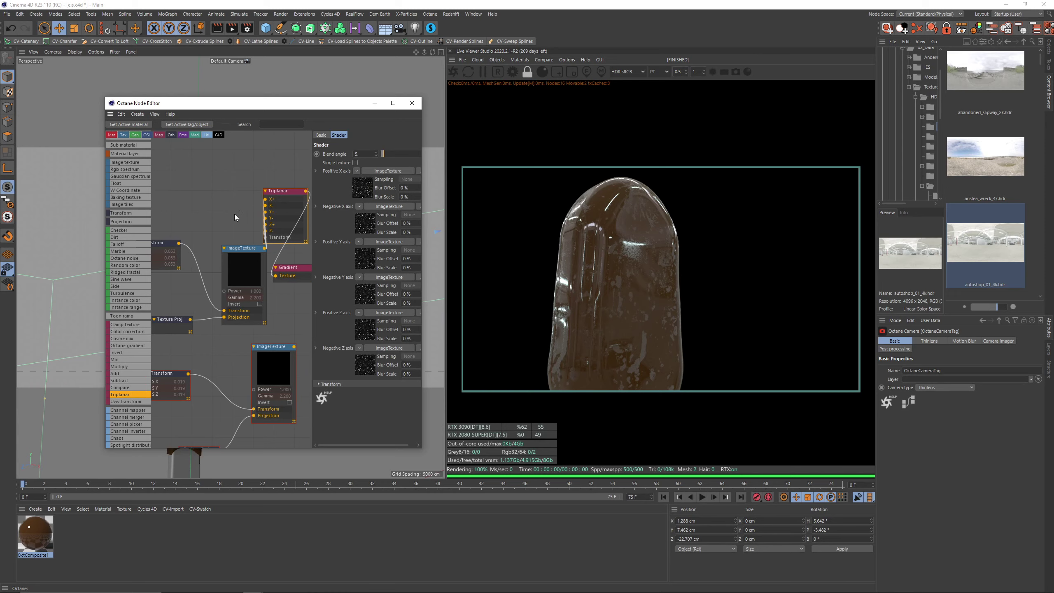
Scale the roughness texture's Transform uniformly to about 0.037 on all axes.
click(242, 248)
middle_drag(196, 357, 252, 353)
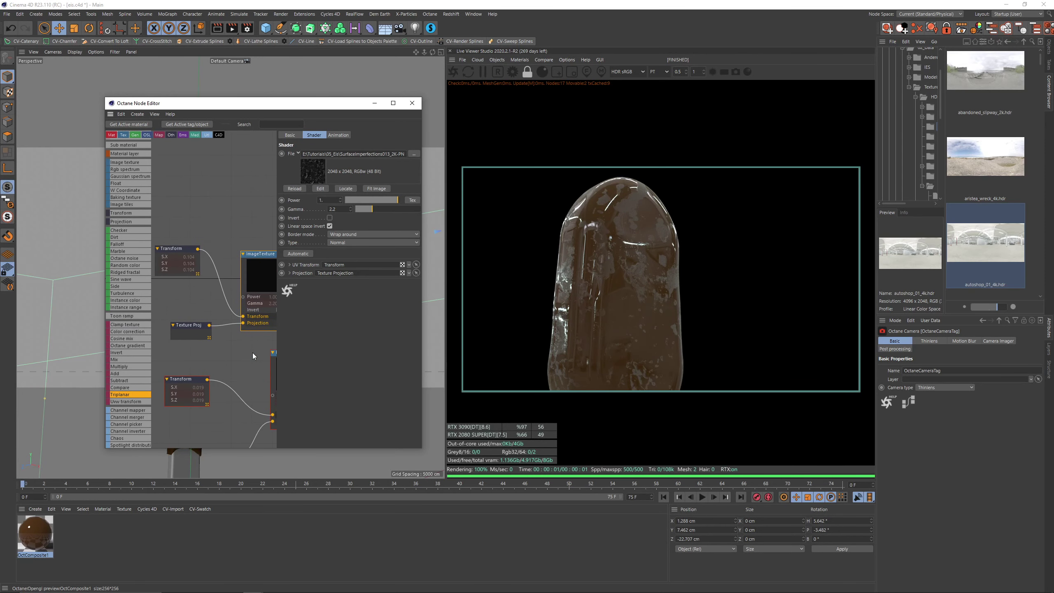
click(177, 247)
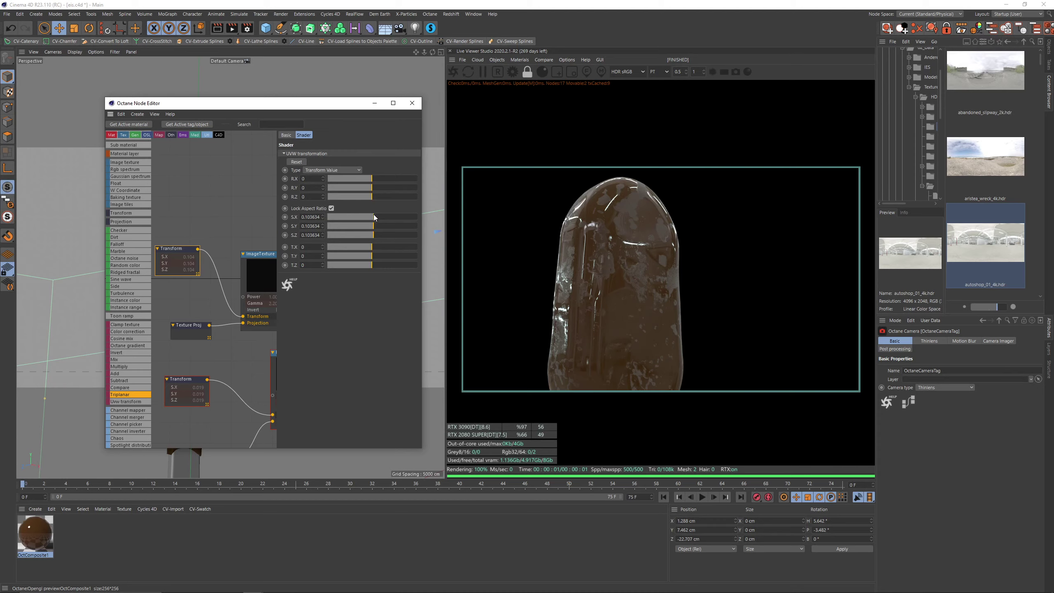
drag(373, 219, 363, 221)
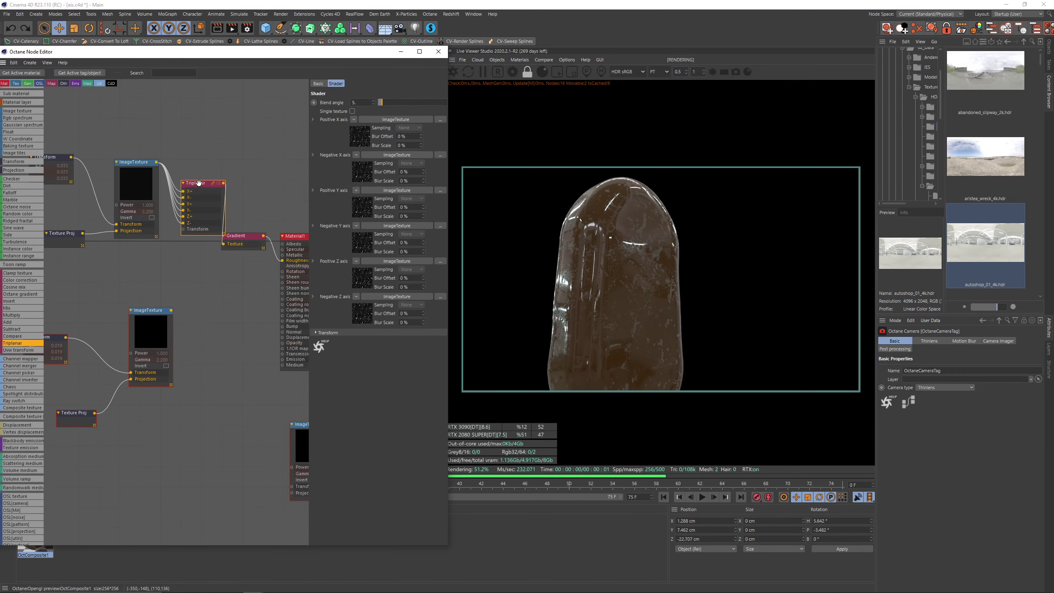
Feed the normal map into all six axis inputs of a second Triplanar node and set its Texture Projection to Triplanar.
ctrl+drag(199, 184, 210, 342)
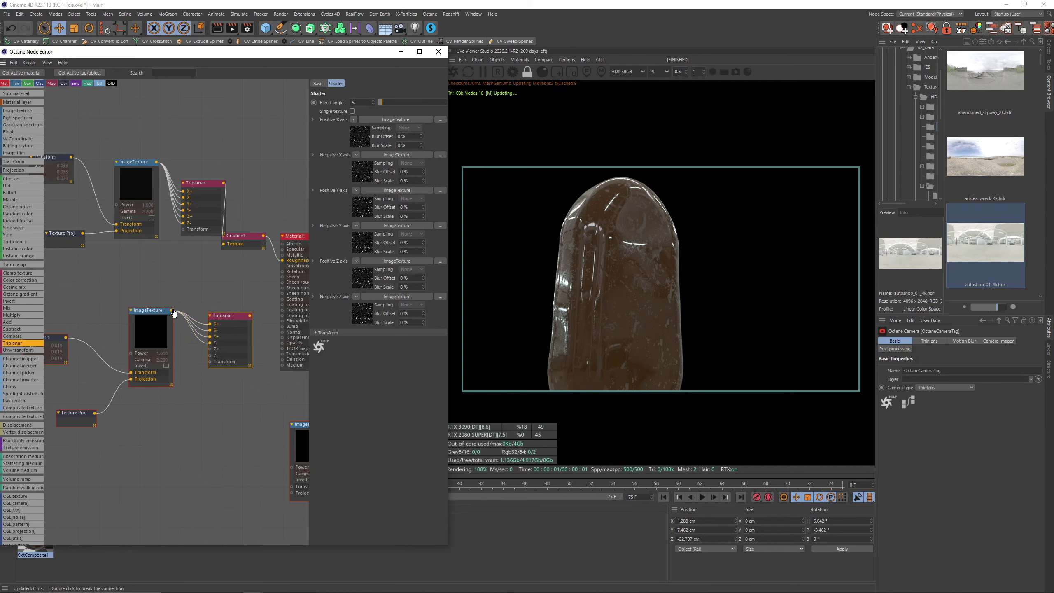
drag(171, 311, 211, 355)
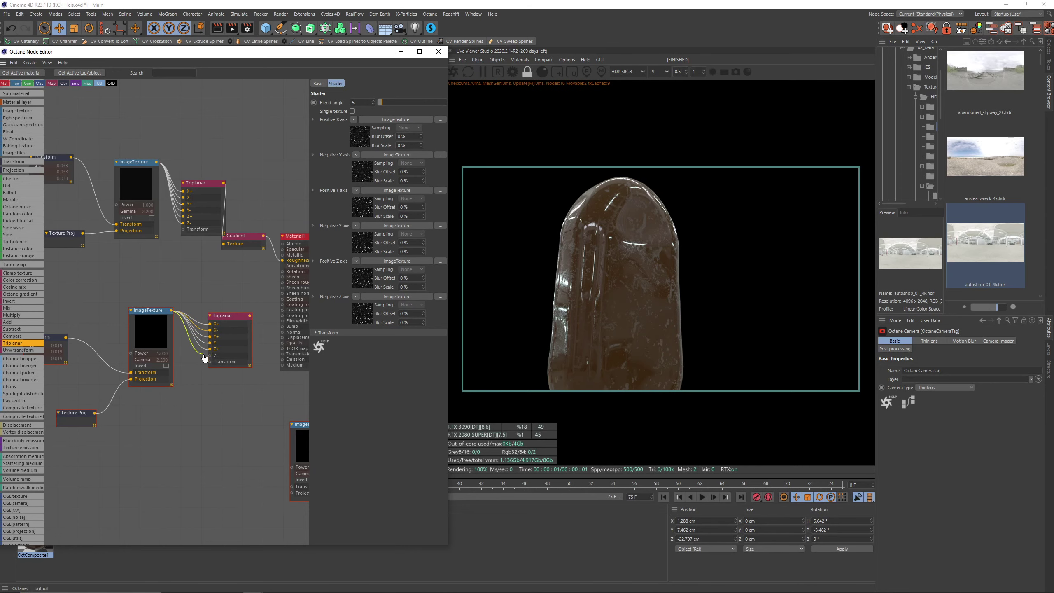
click(83, 411)
click(388, 102)
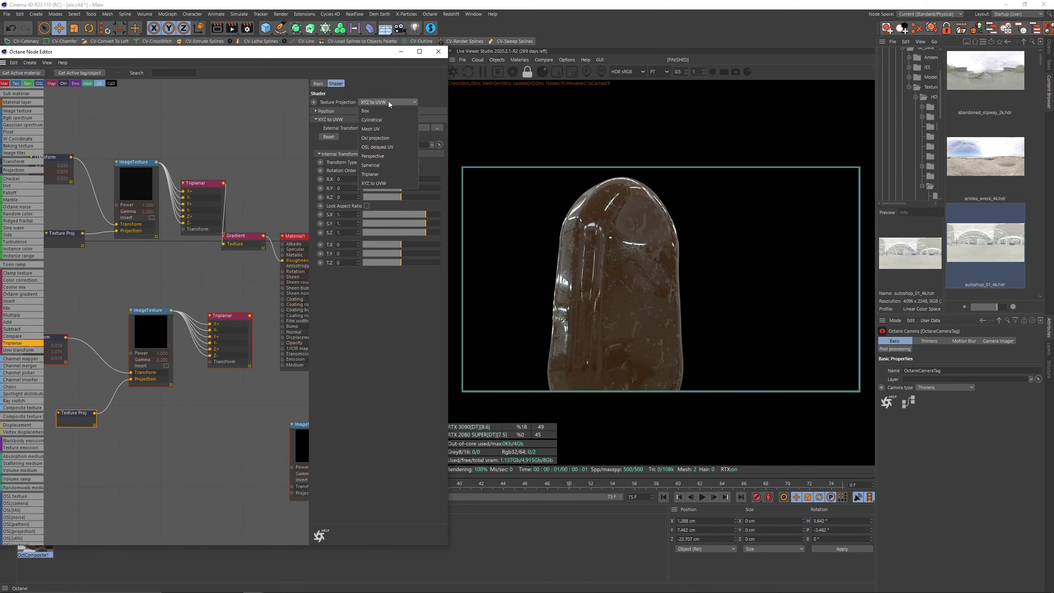
click(384, 173)
Connect the normal map's Triplanar node to Material1's Normal input.
middle_drag(248, 295, 204, 290)
drag(208, 312, 222, 329)
drag(242, 332, 241, 330)
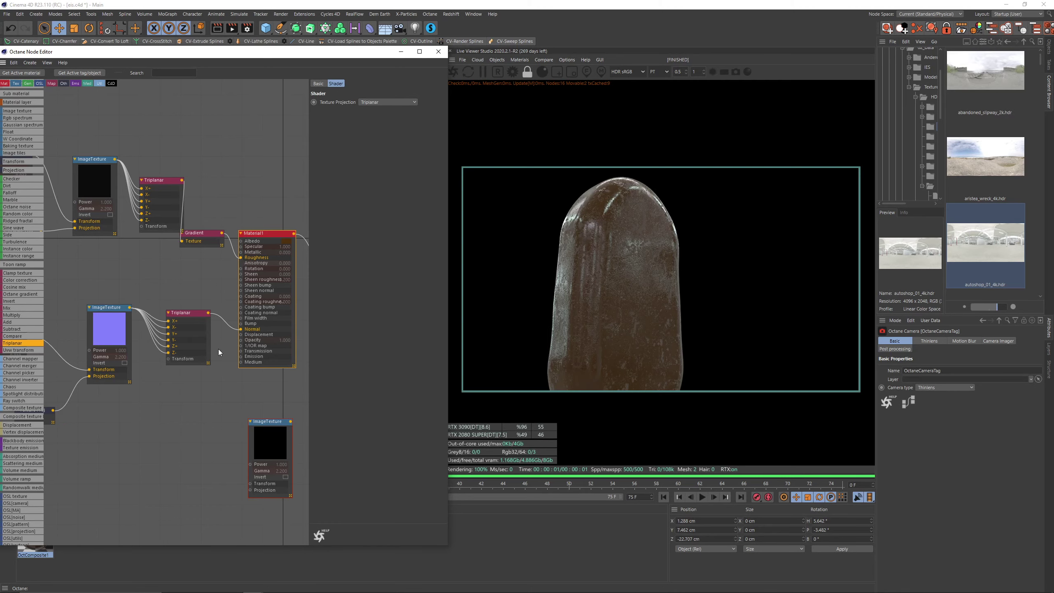
Switch to the browser and search the CC0 Textures site for wood.
key(alt+Tab)
click(340, 127)
text(wood)
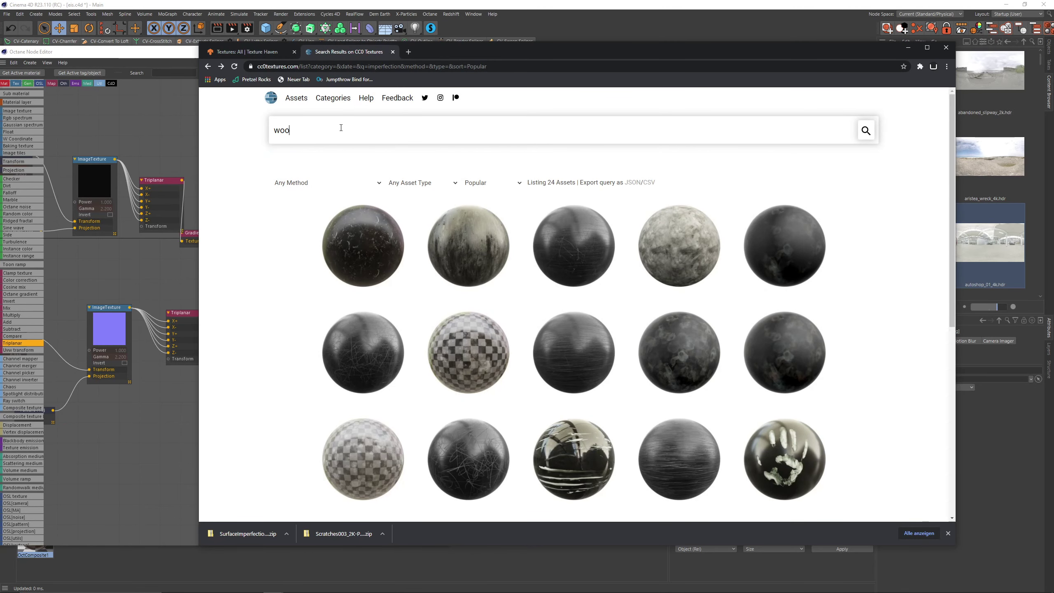
key(Return)
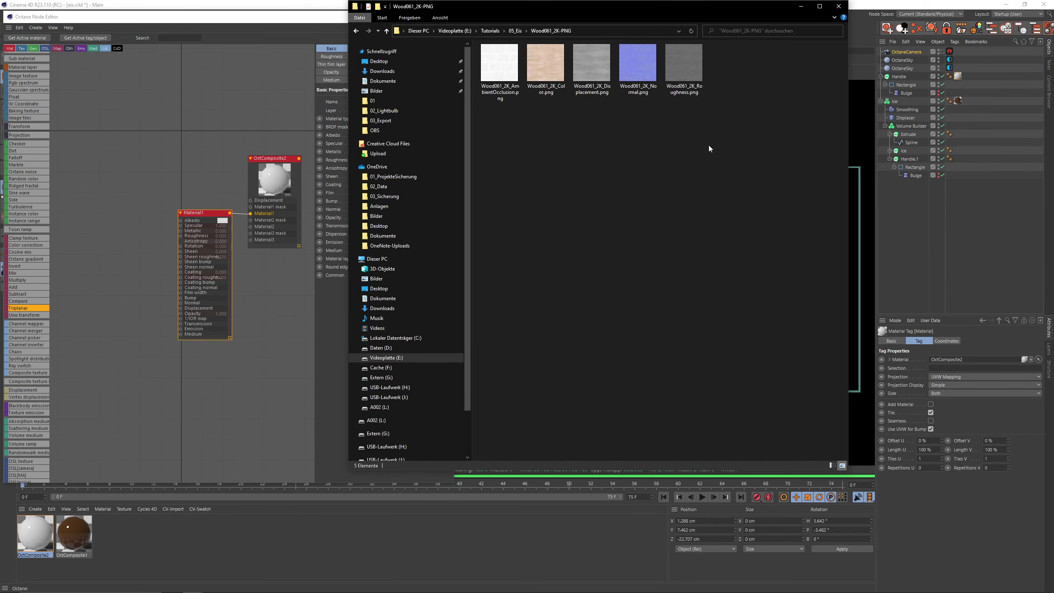
Bring the Wood061_2K Color, Displacement, Normal and Roughness maps into OctComposite2's node graph and separate the Roughness texture from the stack.
drag(709, 149, 112, 174)
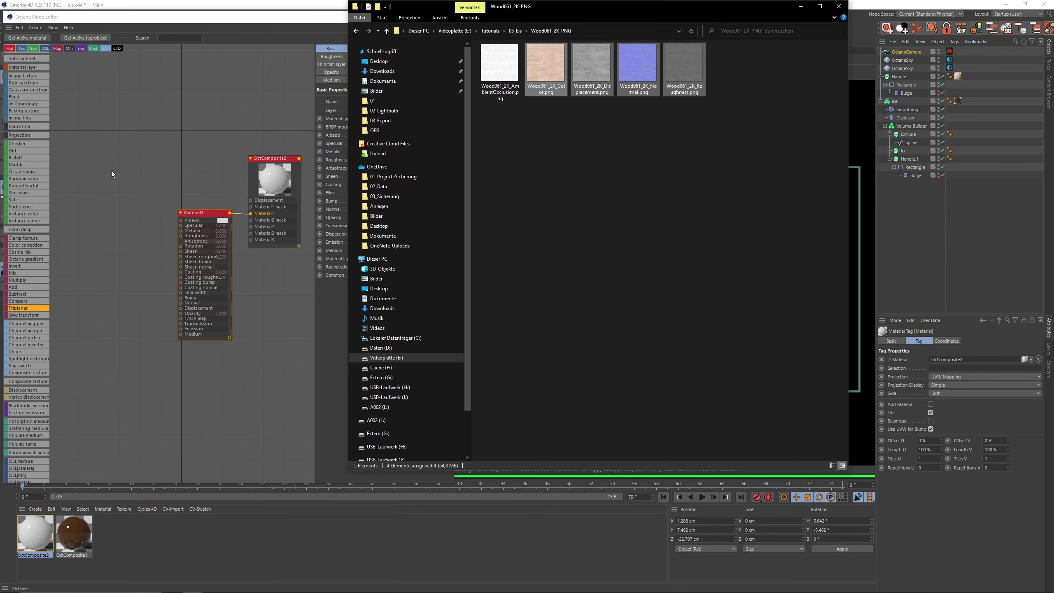
click(126, 176)
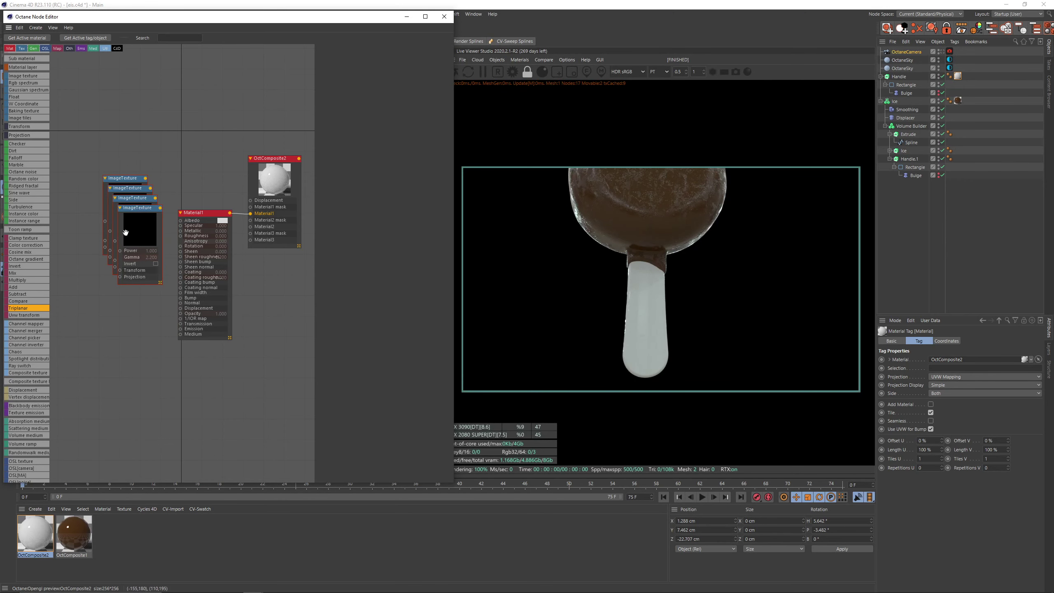
drag(125, 232, 95, 297)
click(352, 49)
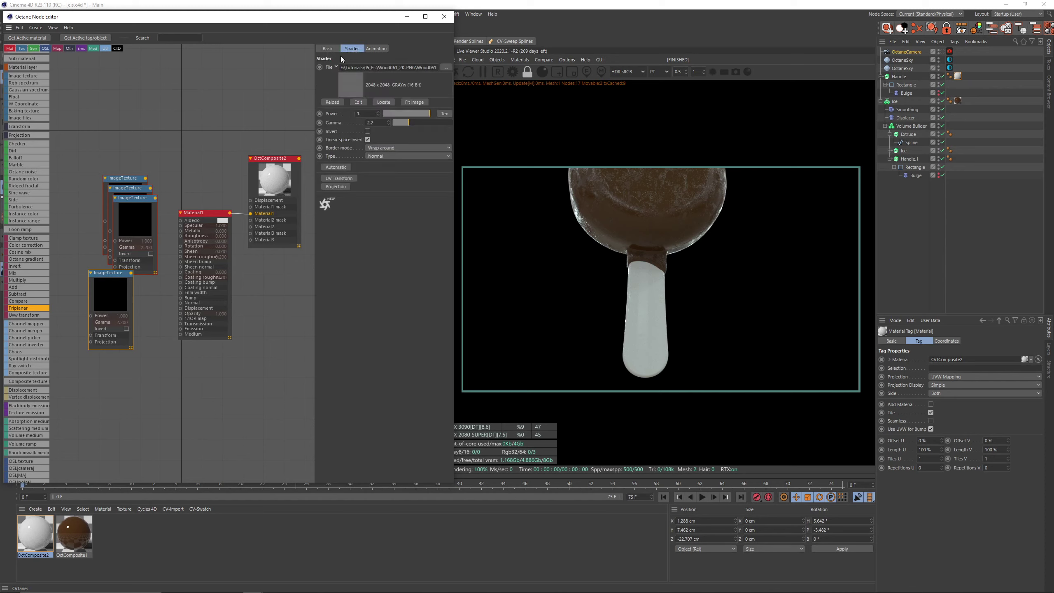
Connect the wood Color texture to Material1's Albedo input and the wood Normal texture to its Normal input.
click(124, 177)
drag(123, 178, 107, 131)
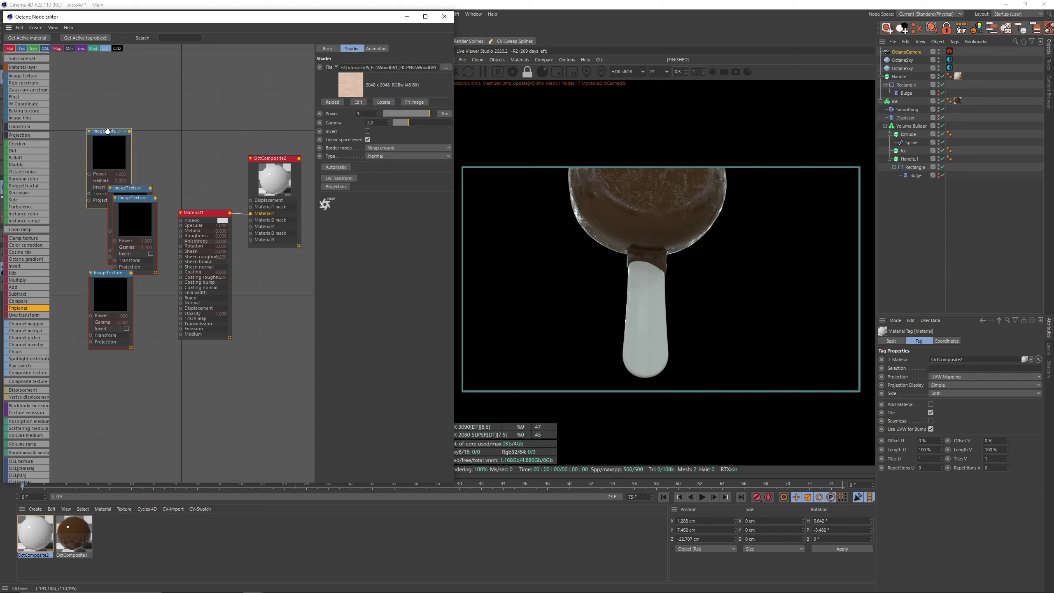
drag(170, 228, 174, 222)
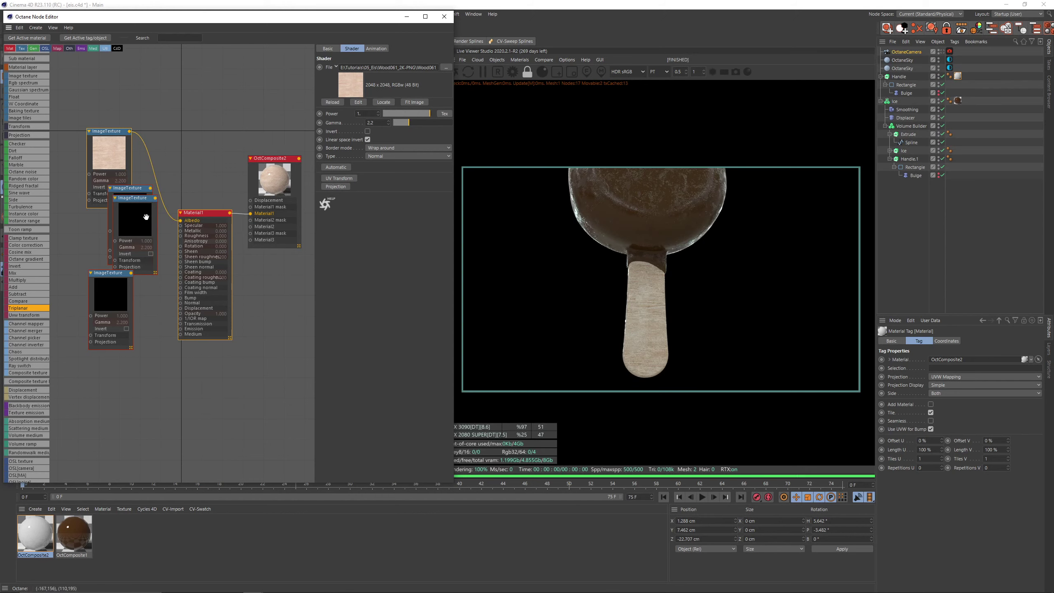
click(130, 211)
drag(139, 221, 181, 303)
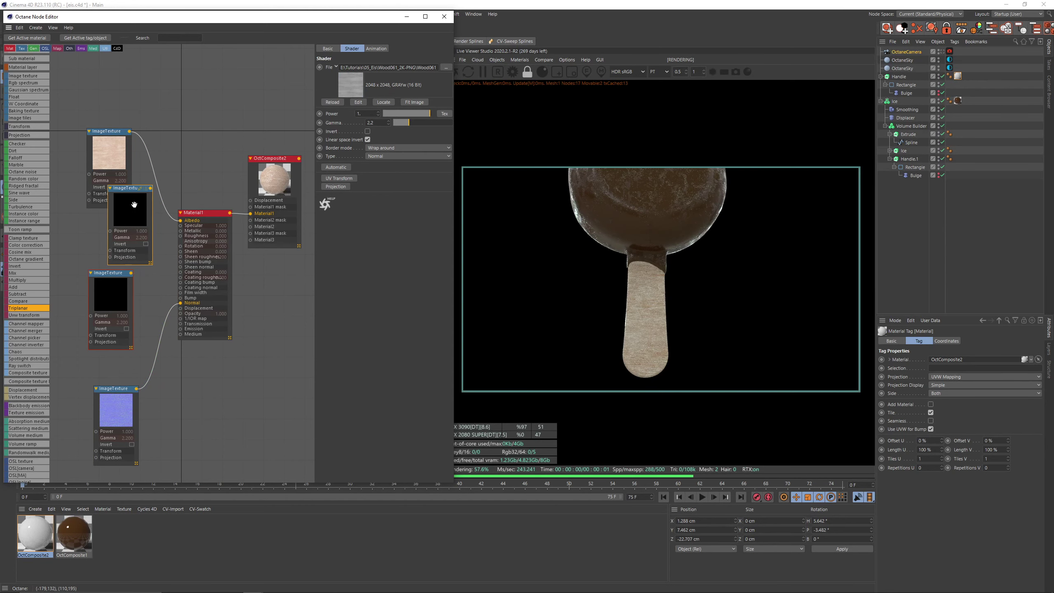
Set the Displacement texture aside below the material and connect the wood Roughness texture to Material1's Roughness input.
drag(443, 68, 435, 68)
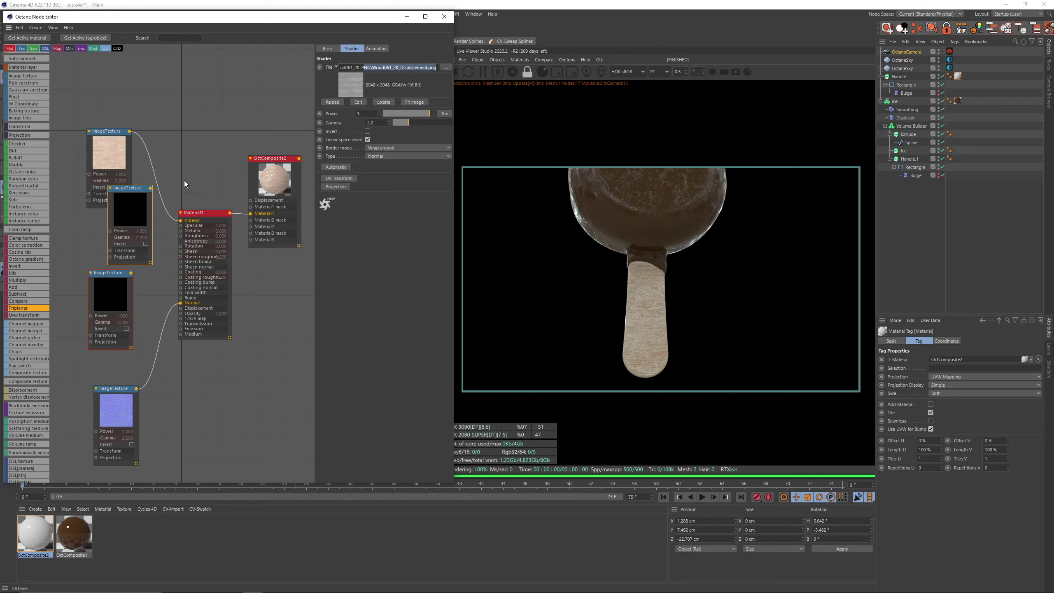
click(129, 210)
drag(129, 212, 257, 402)
click(112, 294)
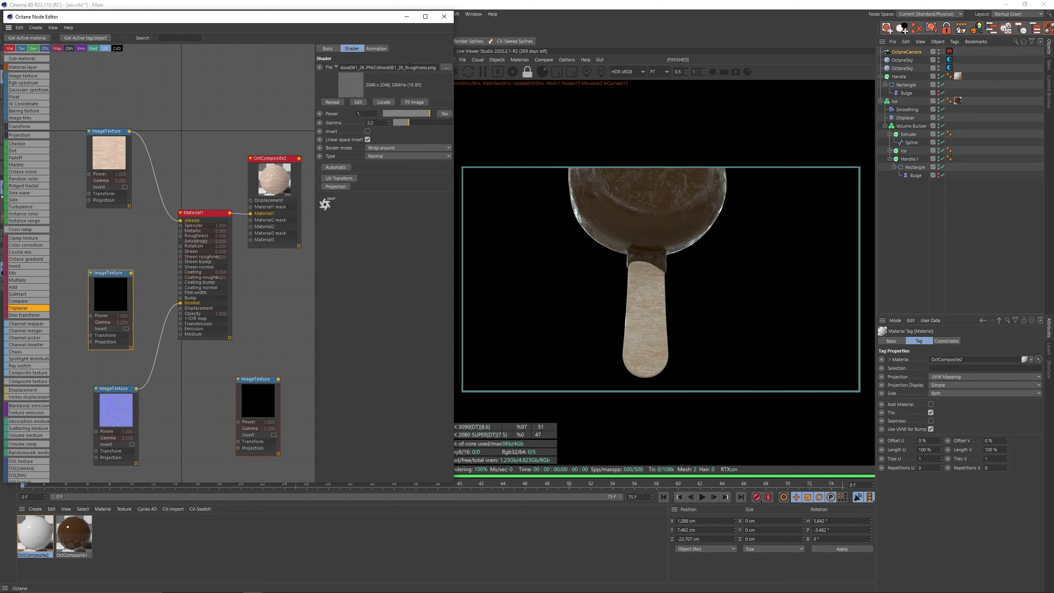
drag(182, 241, 181, 237)
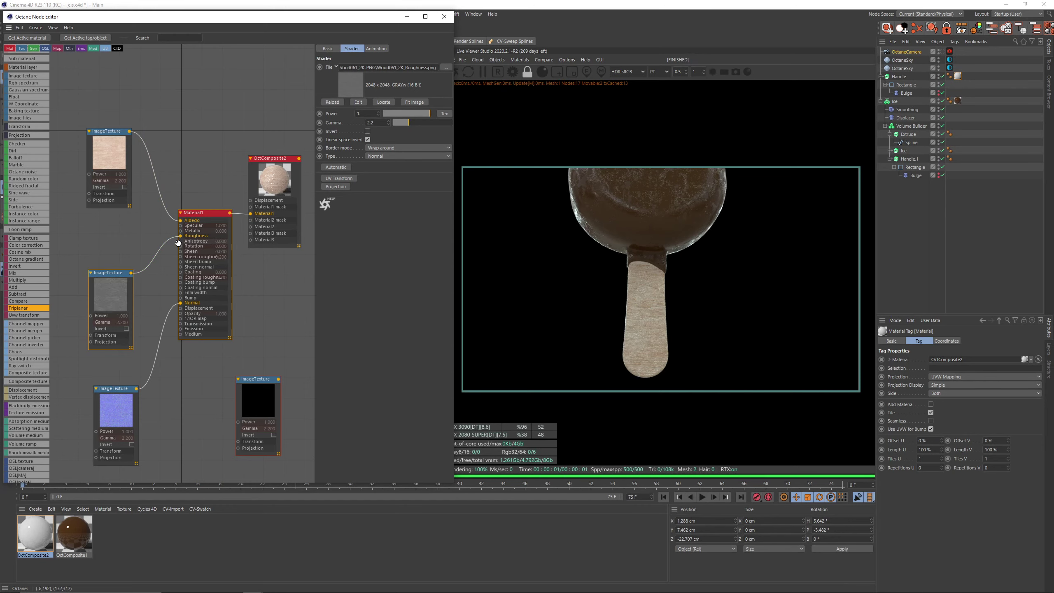
Add UV Transform and Texture Projection nodes to the wood Color texture.
middle_drag(120, 232, 165, 242)
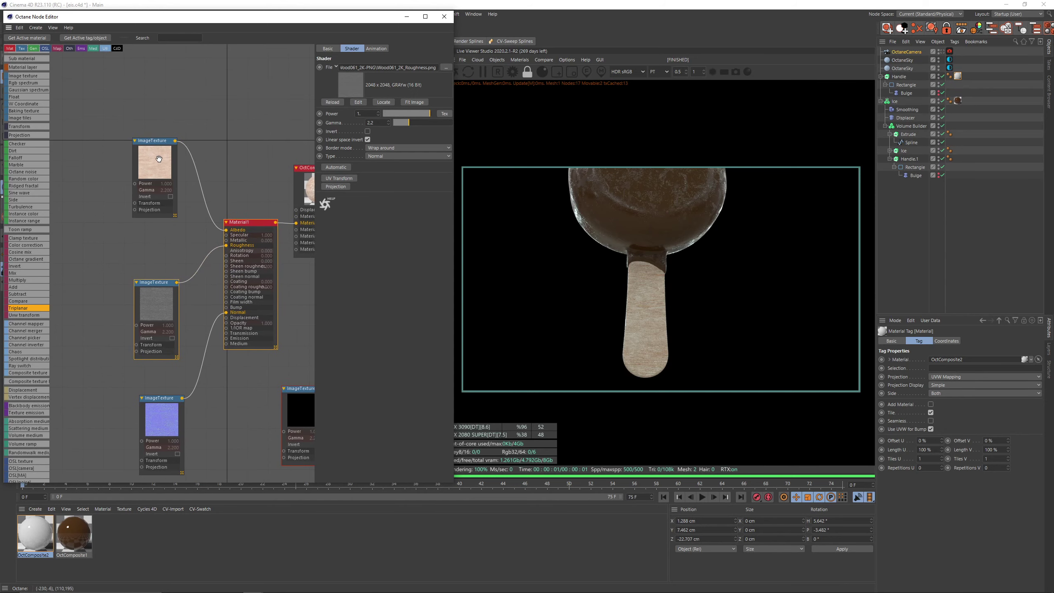
click(159, 159)
click(331, 180)
click(332, 187)
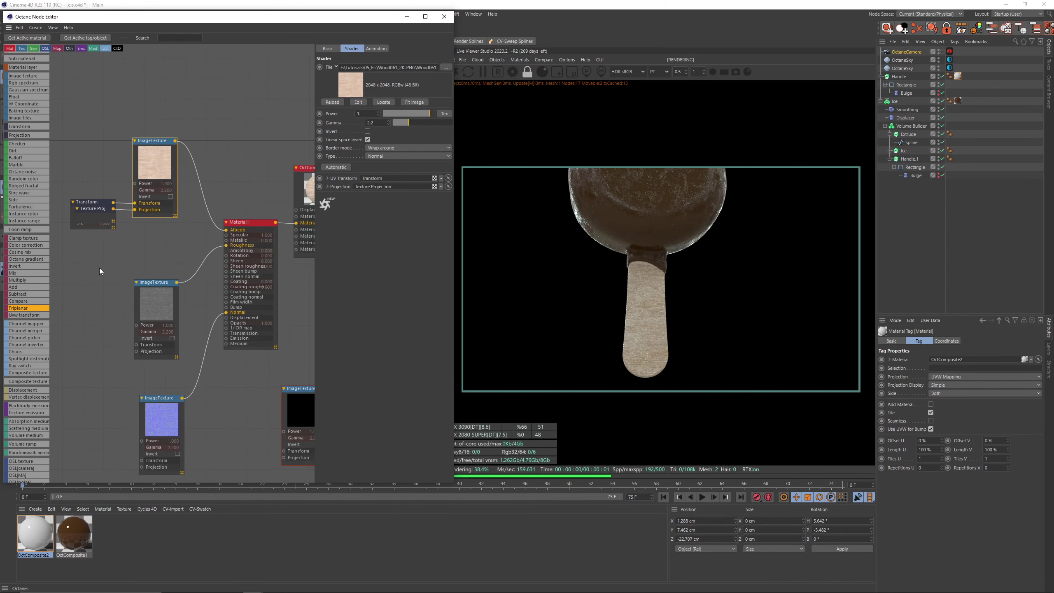
Separate the new Transform and Texture Projection nodes and connect both to the wood Roughness texture.
middle_drag(100, 271, 171, 275)
drag(162, 212, 111, 297)
drag(159, 205, 207, 347)
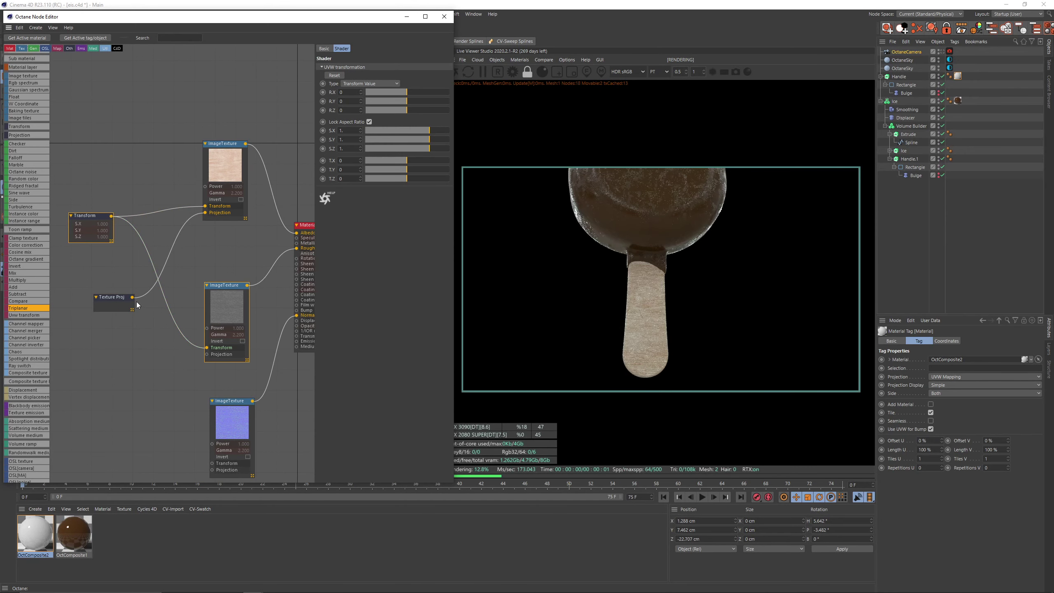
drag(133, 297, 207, 354)
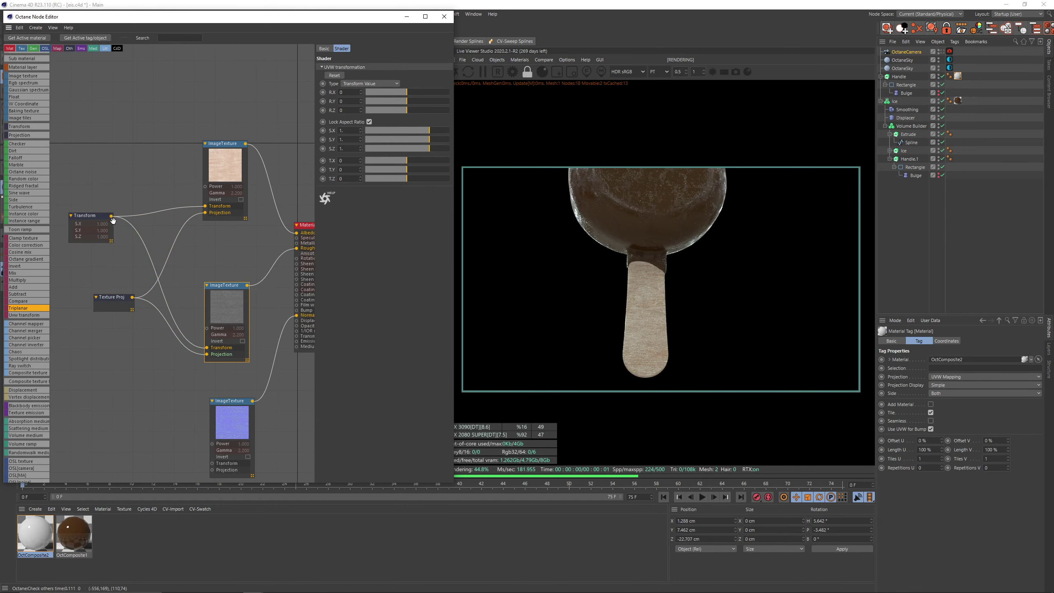
Connect the shared Transform and Texture Projection nodes to the wood Normal texture.
middle_drag(112, 219, 117, 179)
drag(117, 174, 215, 427)
drag(138, 256, 217, 428)
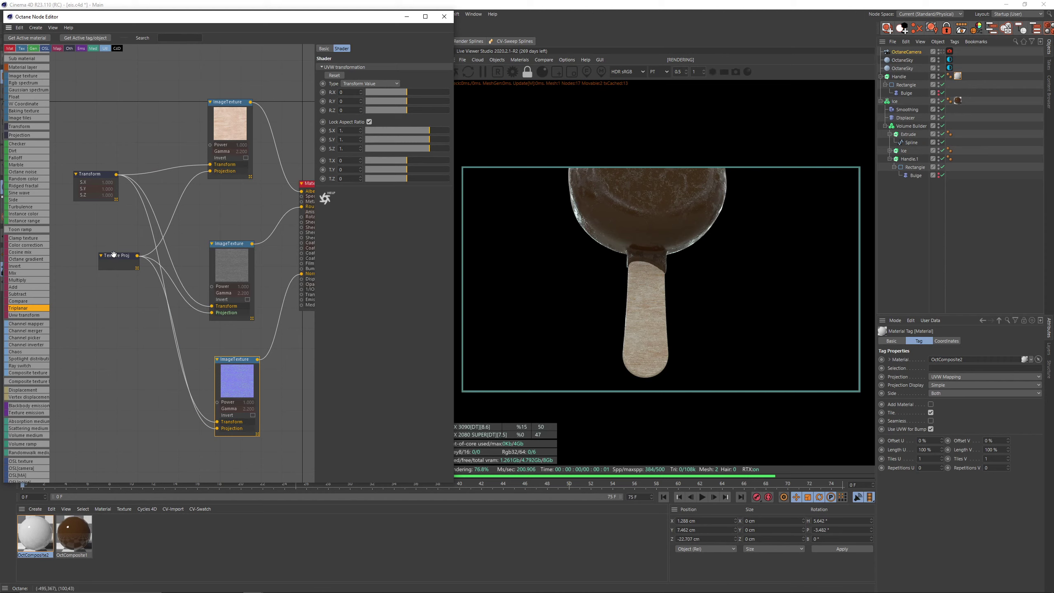
Move the Texture Projection node beneath the Transform node and set its projection to Box.
drag(118, 256, 96, 256)
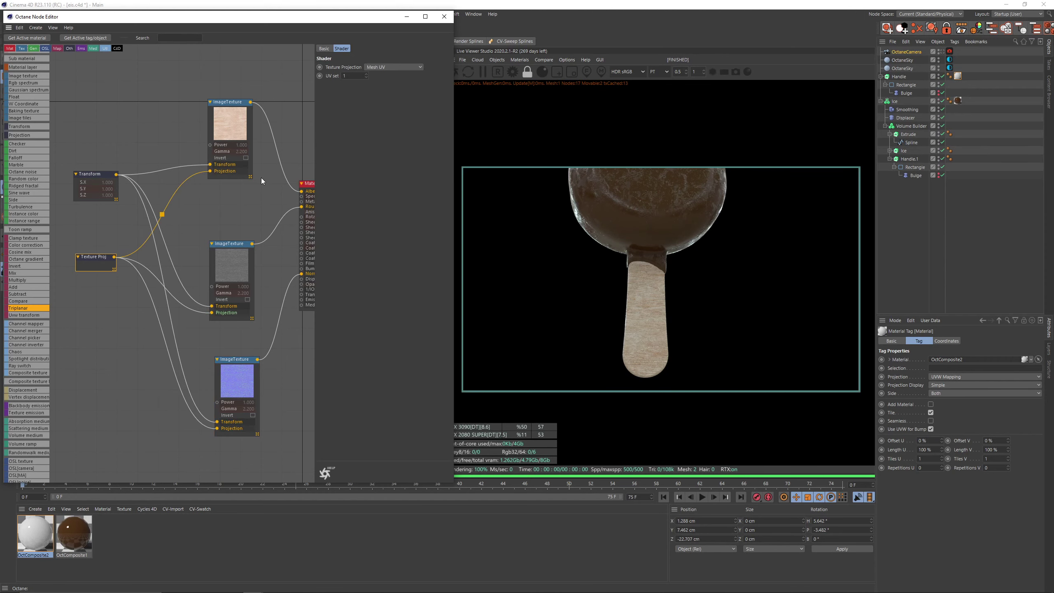
click(401, 68)
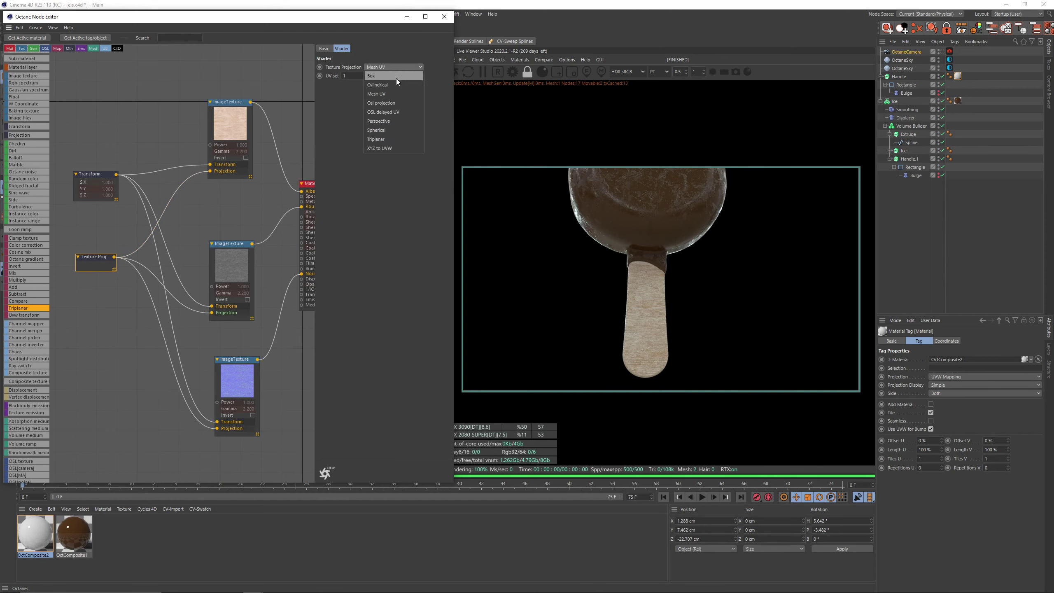
click(396, 77)
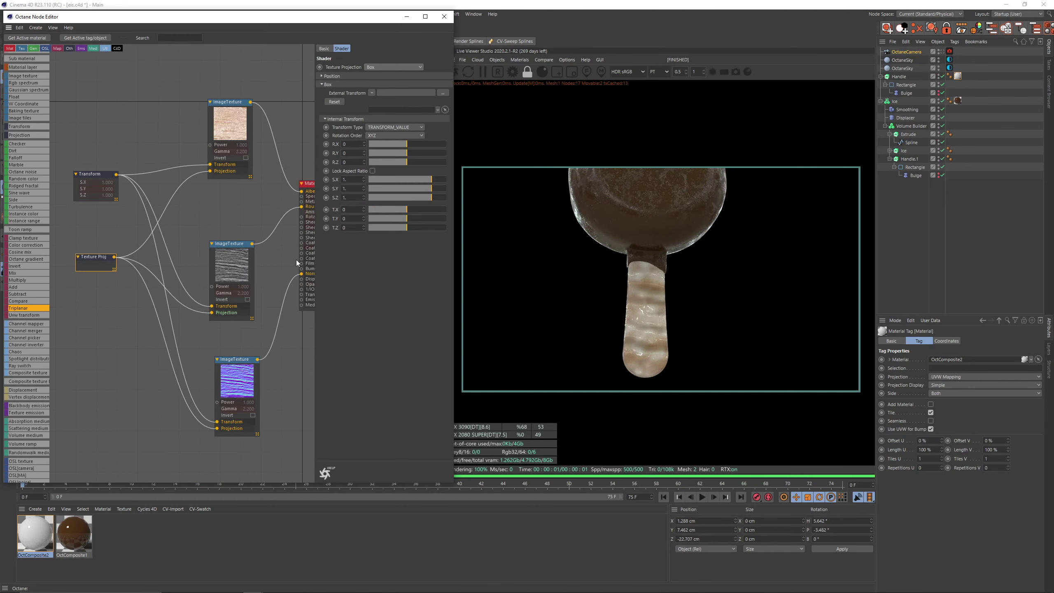
Scale the shared wood Transform uniformly to about 0.036 and set its Z rotation to about 85 so the grain runs along the stick.
click(95, 175)
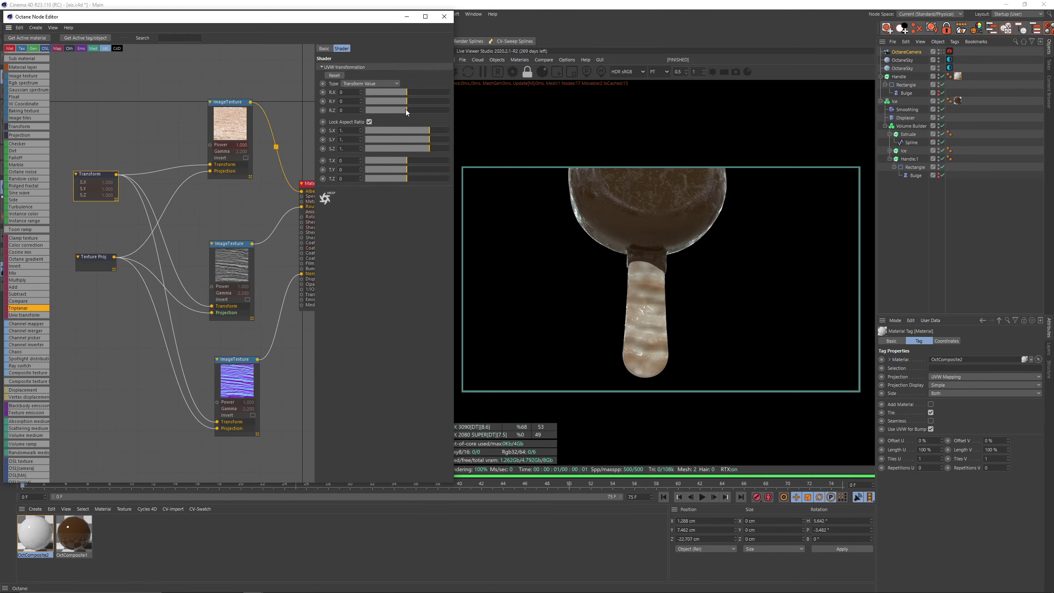
drag(433, 134, 398, 136)
right_drag(644, 319, 733, 317)
middle_drag(659, 338, 667, 195)
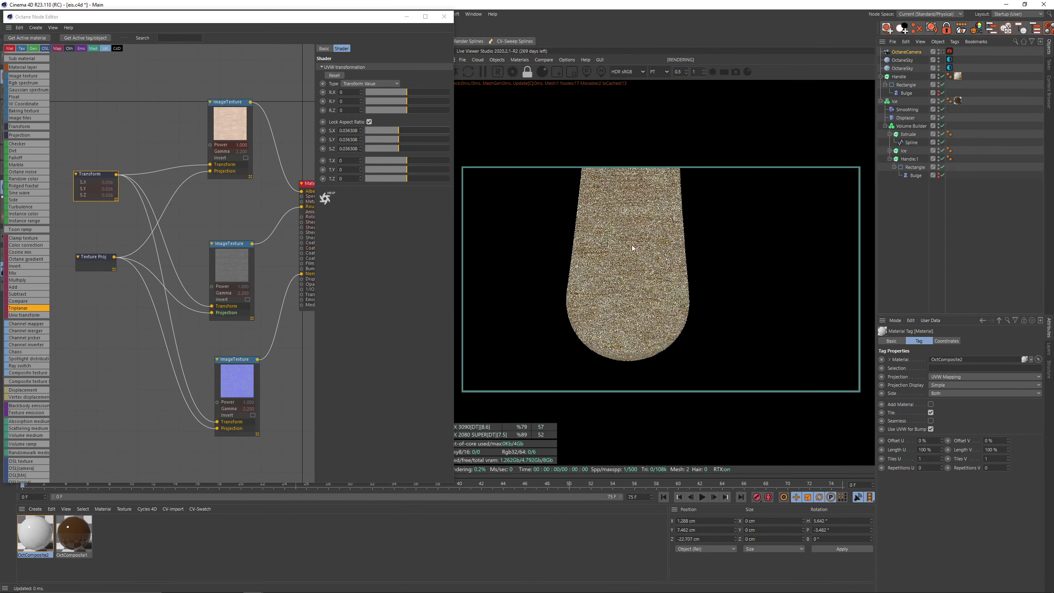
scroll(634, 282, up, 3)
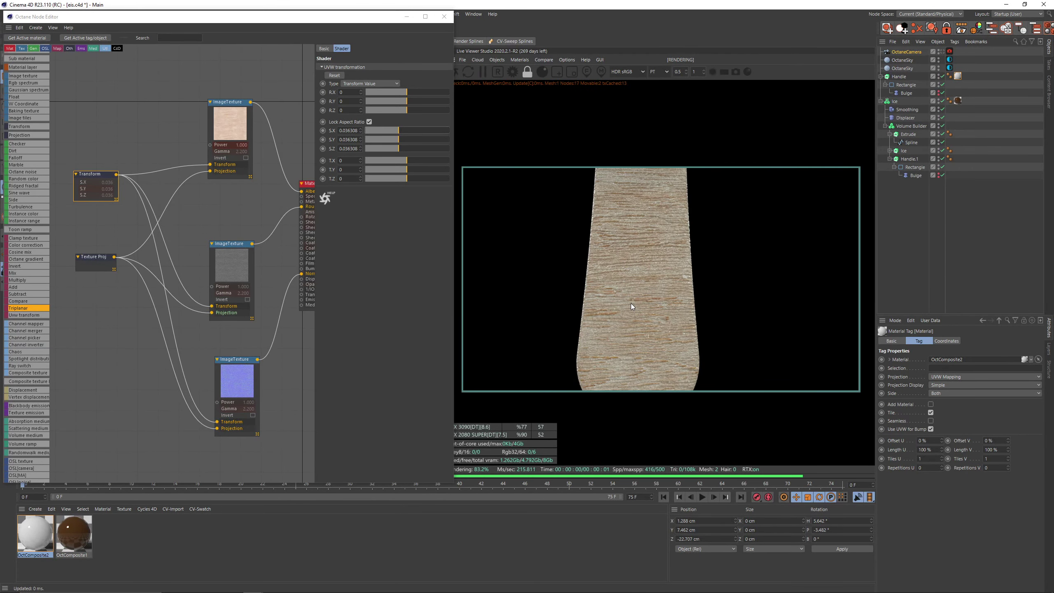
drag(631, 303, 624, 329)
click(408, 112)
drag(407, 111, 417, 112)
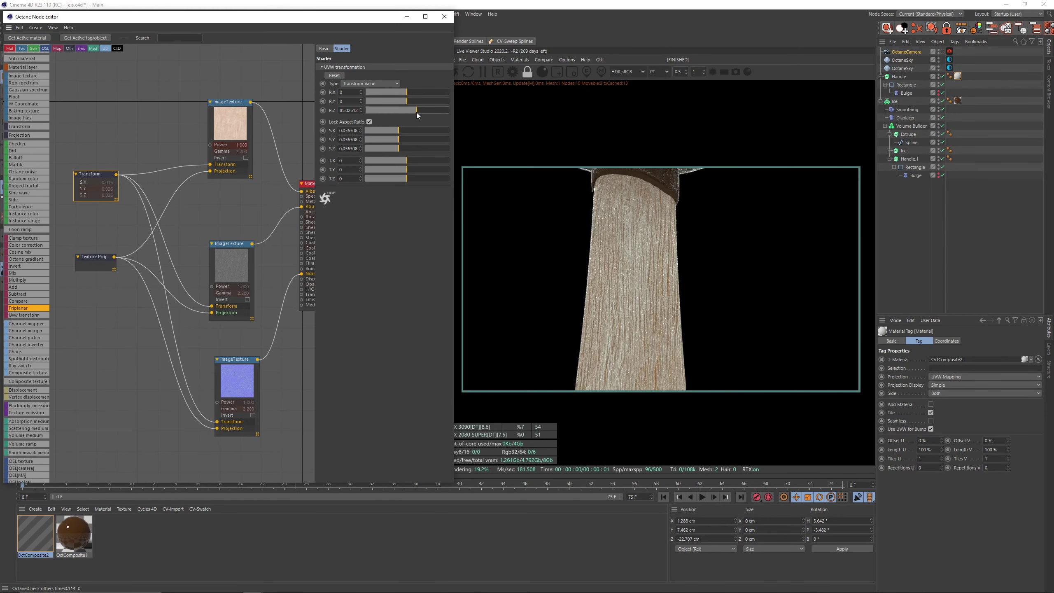
Lower Material1's Specular to about 0.24 and the wood Normal texture's Power to about 0.25.
middle_drag(241, 233, 141, 229)
click(221, 180)
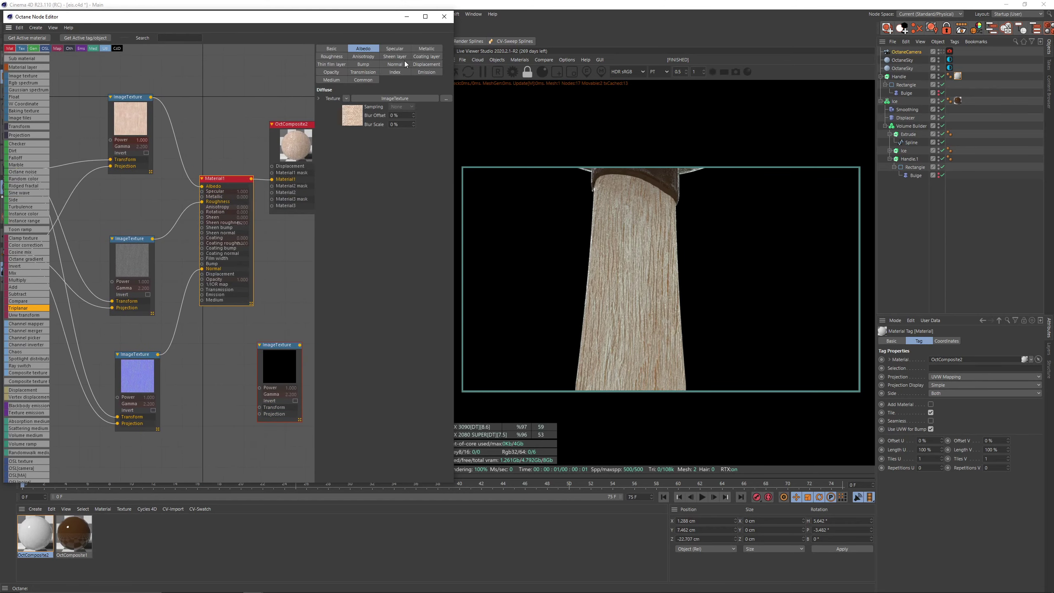
click(394, 49)
drag(417, 99, 387, 102)
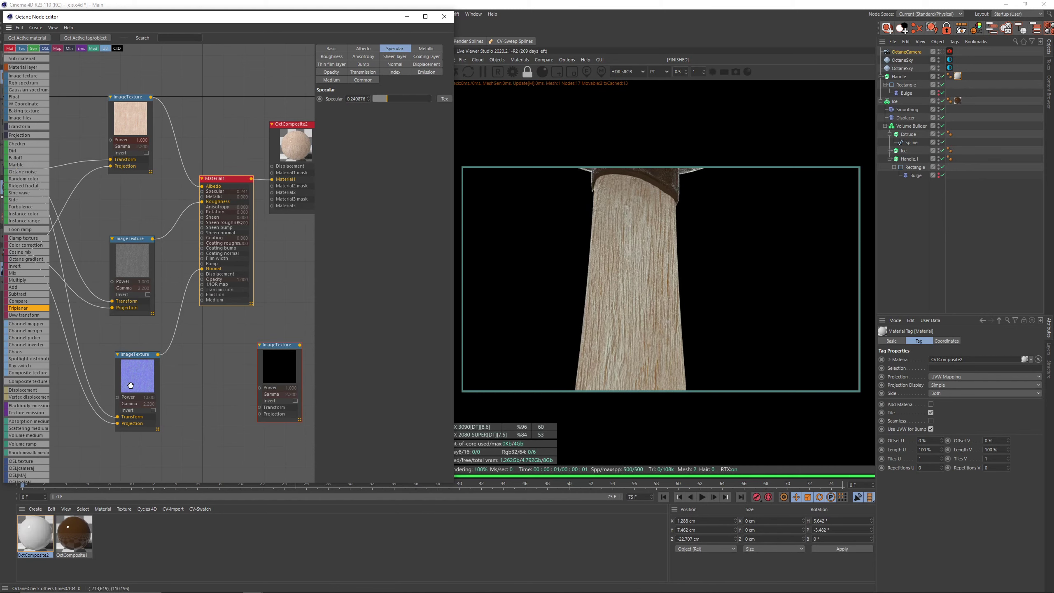
click(137, 354)
drag(417, 115, 395, 120)
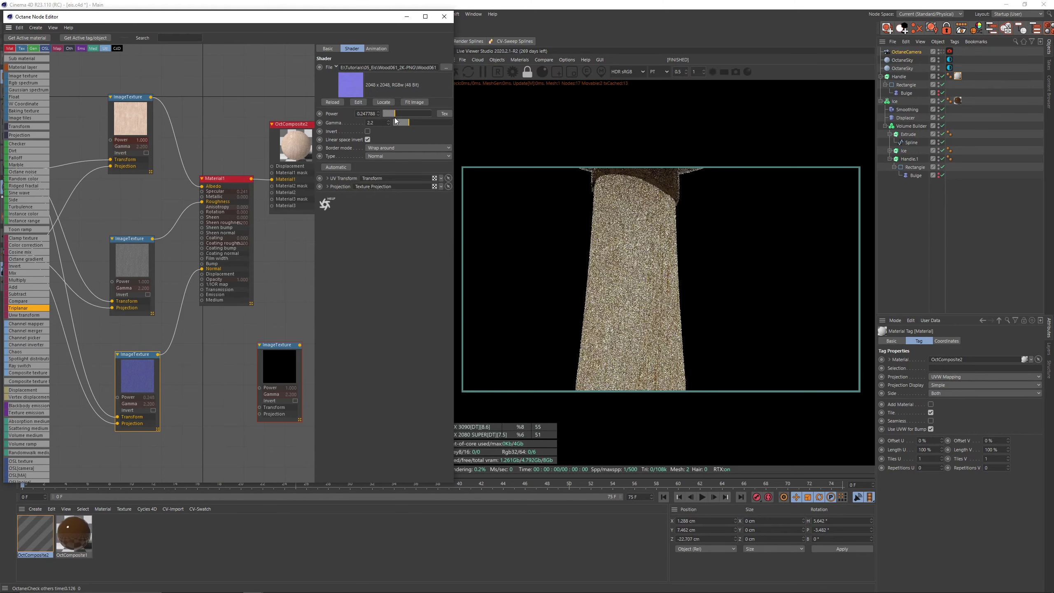
Insert a Color Correction node between the wood Color texture and Albedo, with Gamma about 2.56 and slightly reduced Saturation.
alt+right_drag(643, 240, 392, 296)
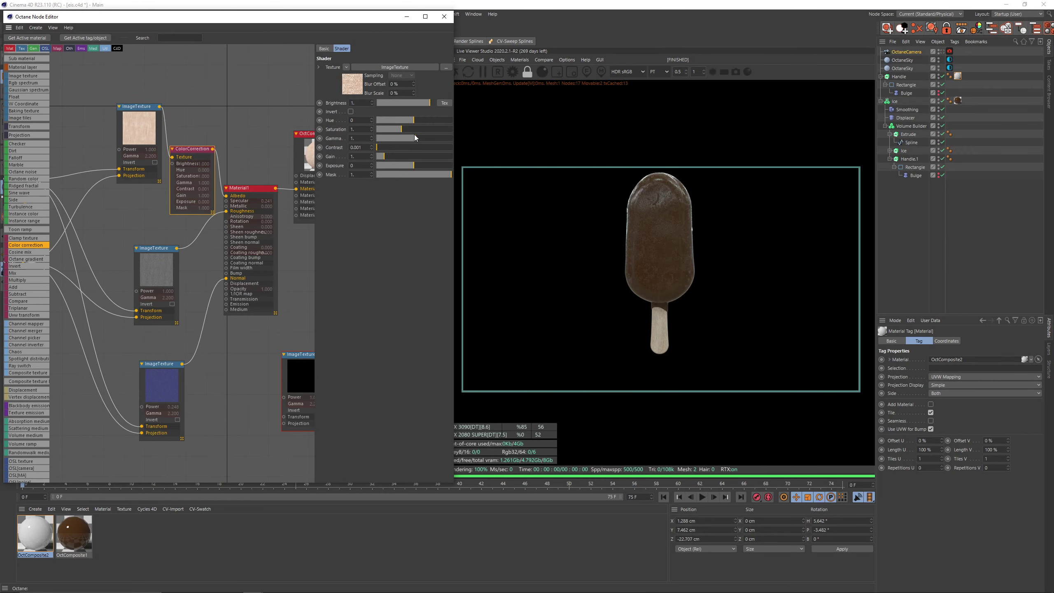
drag(417, 141, 421, 140)
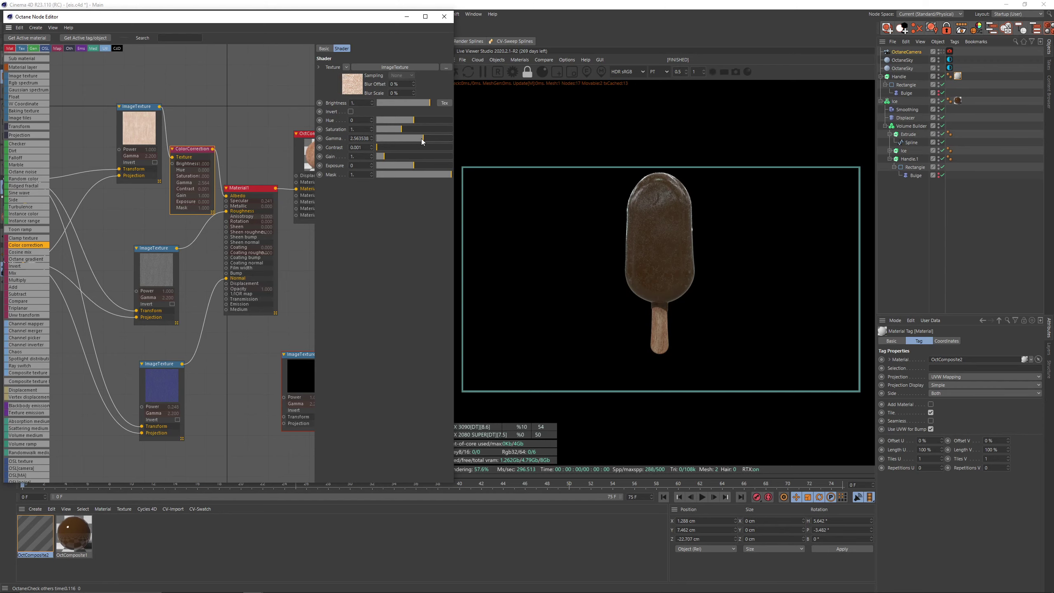
drag(400, 129, 394, 130)
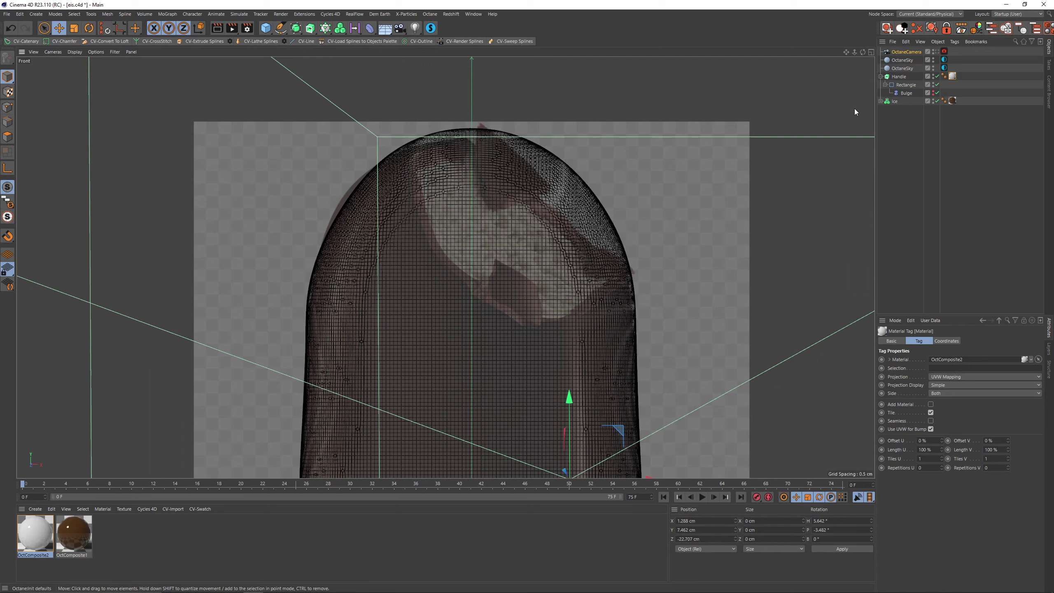
Create a polygon copy of the Ice volume mesher using Current State to Object and disable the original.
click(894, 102)
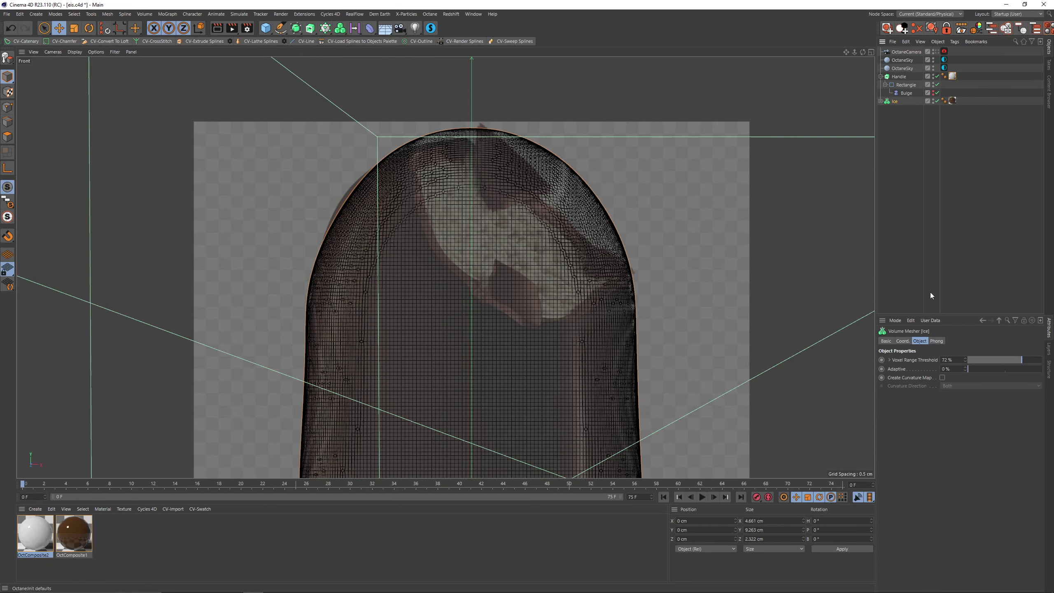
right_click(893, 103)
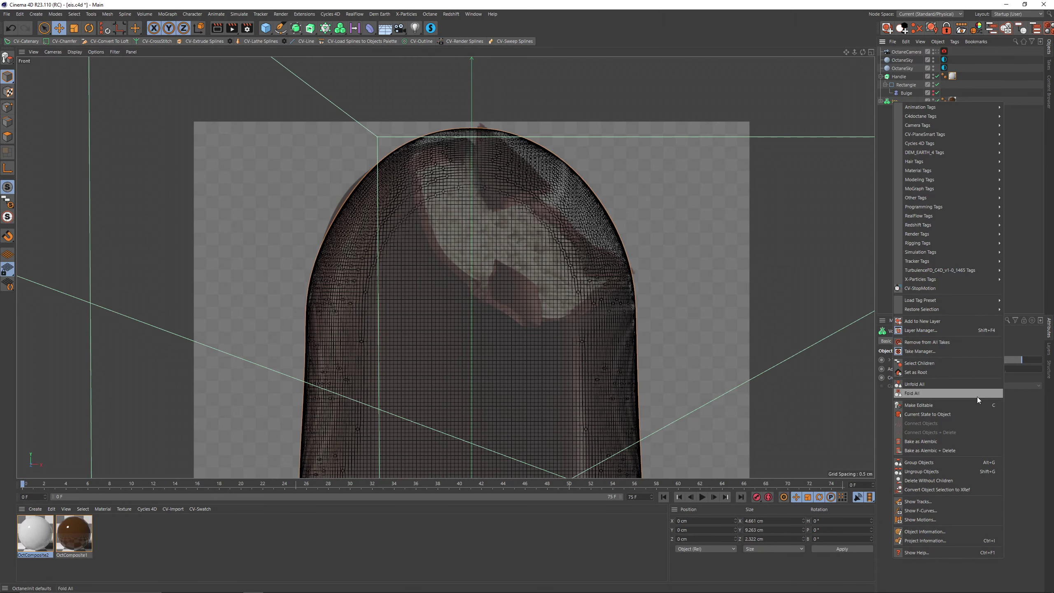
click(958, 414)
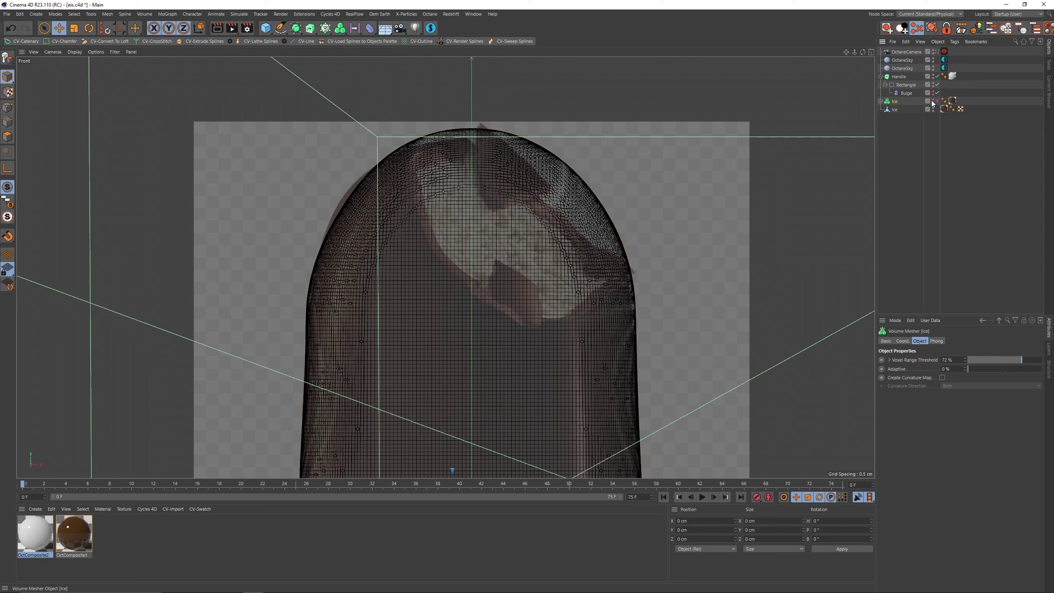
click(894, 110)
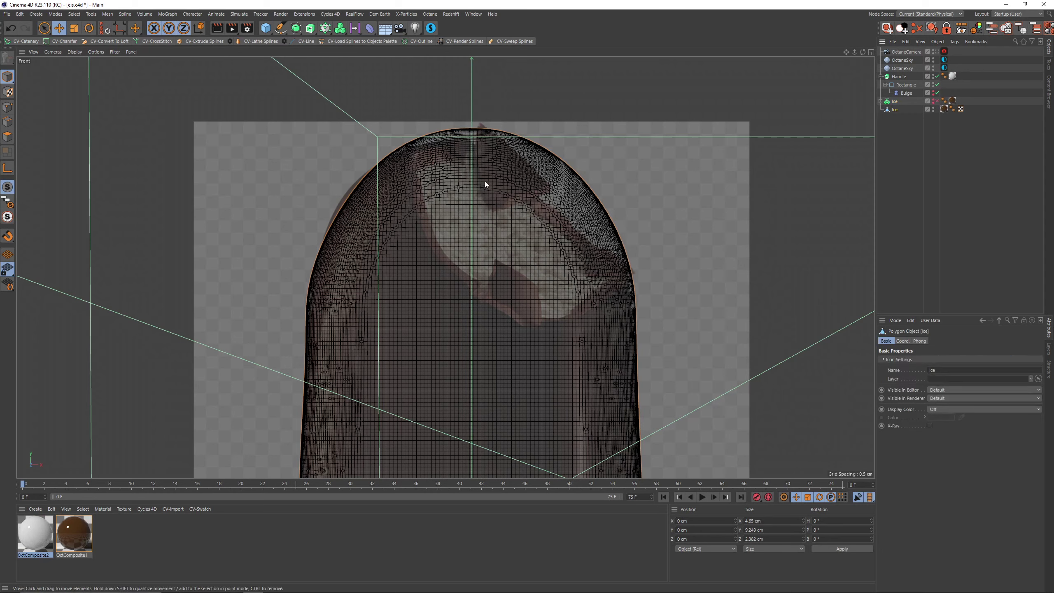
Sketch a closed freehand spline in the front view, outlining the bite area over the popsicle's upper right corner.
click(279, 32)
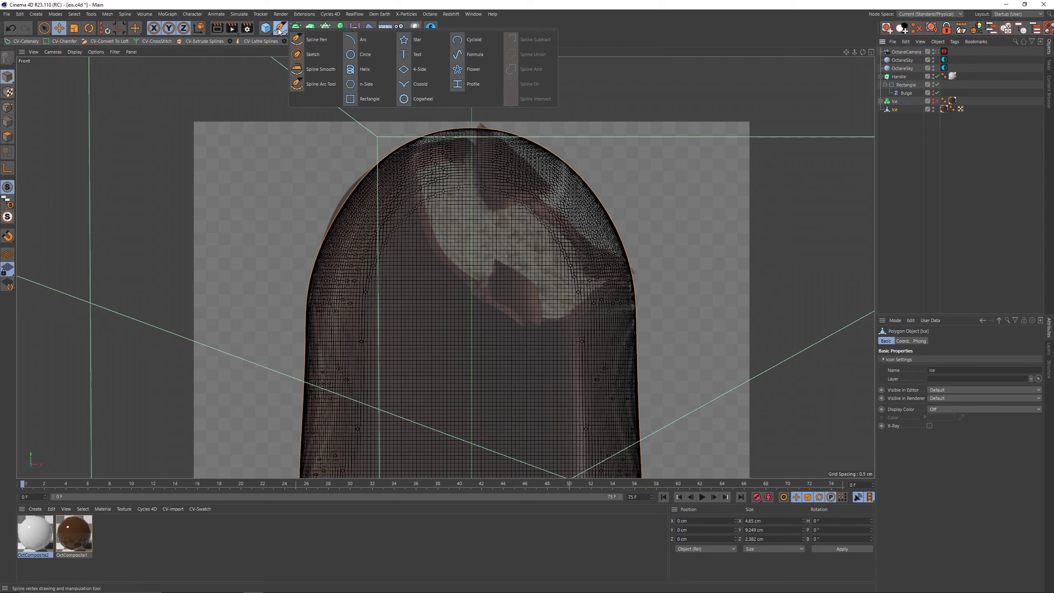
click(315, 54)
alt+middle_drag(425, 179, 403, 177)
scroll(403, 179, down, 2)
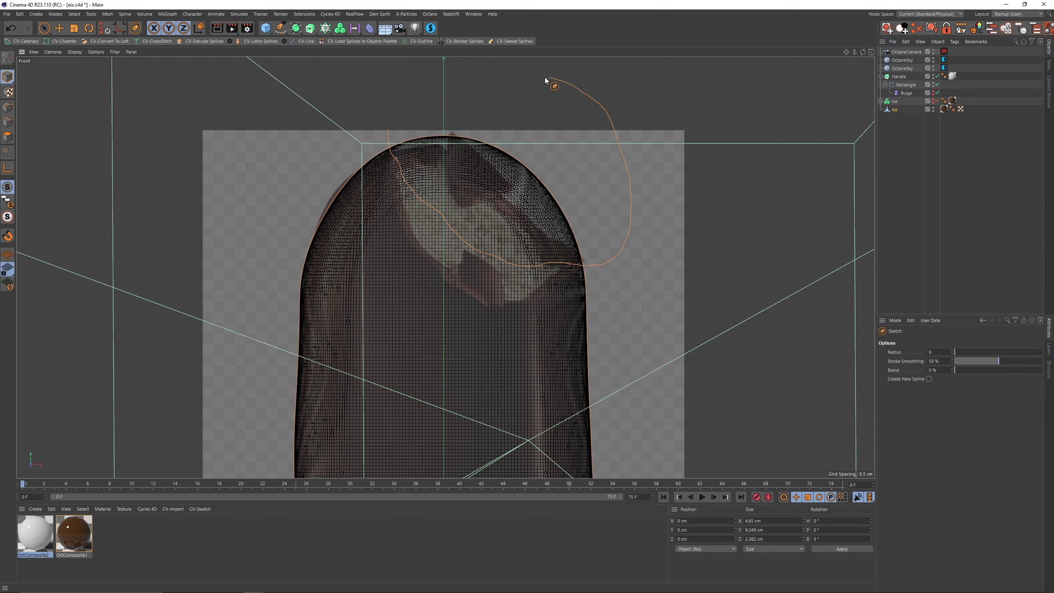
drag(545, 78, 404, 96)
drag(389, 133, 390, 134)
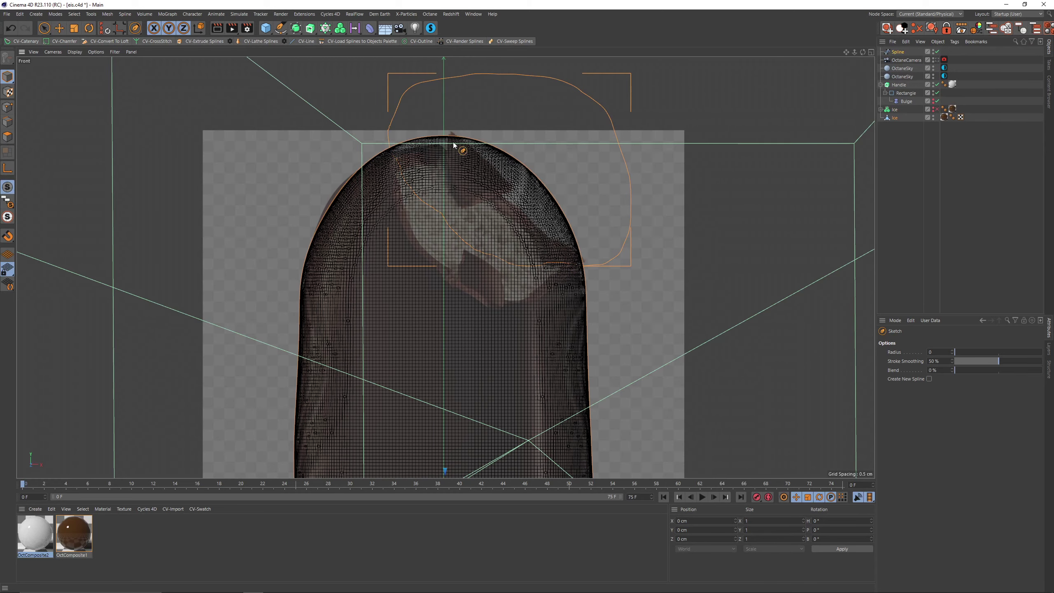
Extrude the bite spline with an offset of 4 cm.
alt+click(311, 28)
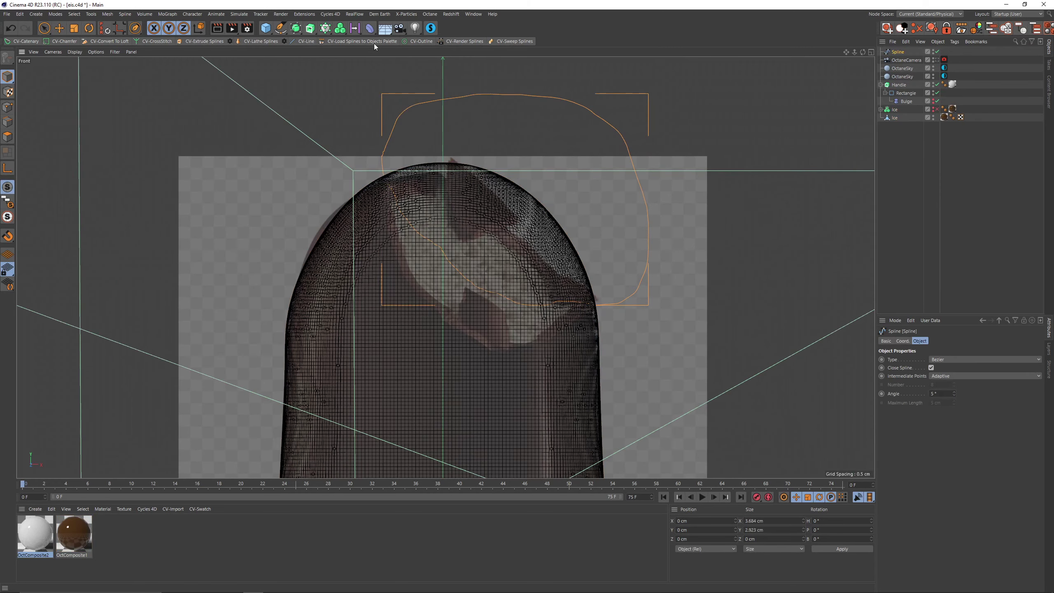
middle_click(471, 207)
middle_click(244, 133)
alt+drag(465, 132, 482, 188)
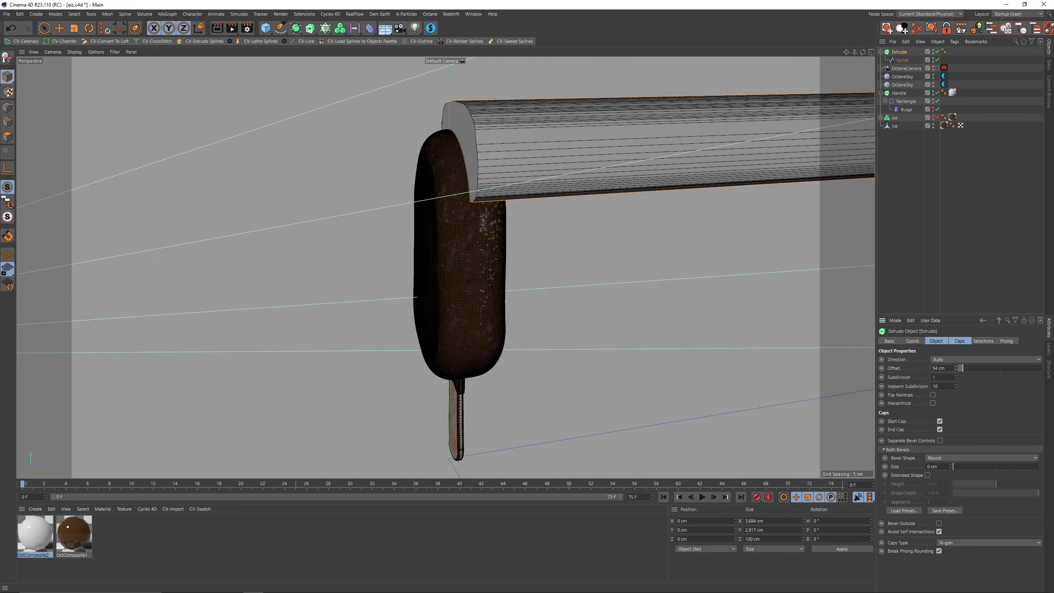
drag(956, 368, 956, 377)
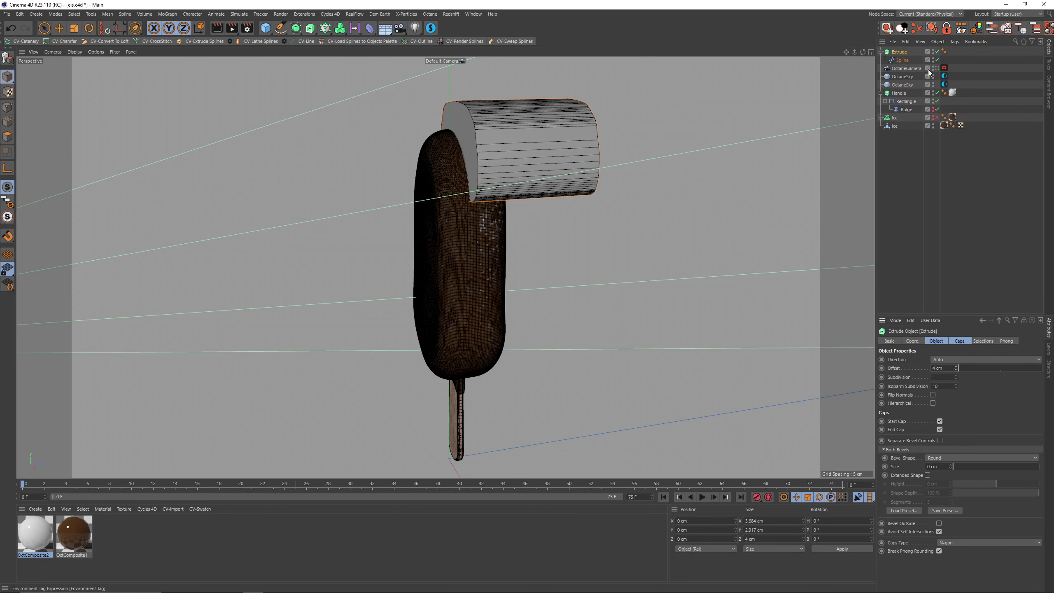
Move the bite extrusion along Z to -1.727 cm so it passes through the popsicle's full thickness.
click(59, 28)
drag(522, 448, 478, 449)
alt+drag(453, 212, 575, 194)
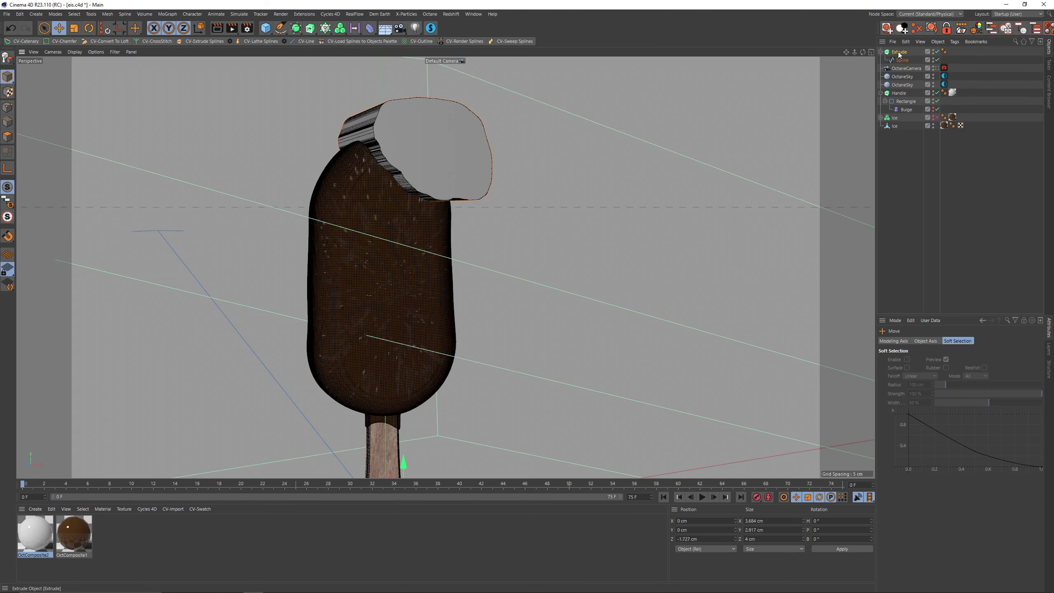
Subtract the bite extrusion from the polygon Ice object by placing both inside a Boole, with Ice first.
drag(904, 172, 905, 173)
click(895, 109)
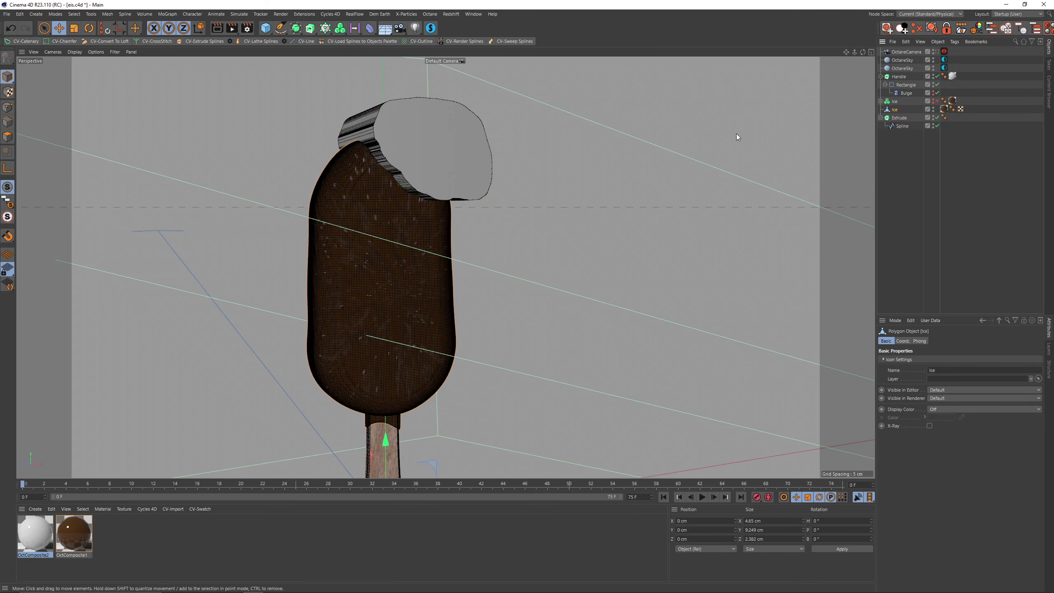
click(295, 28)
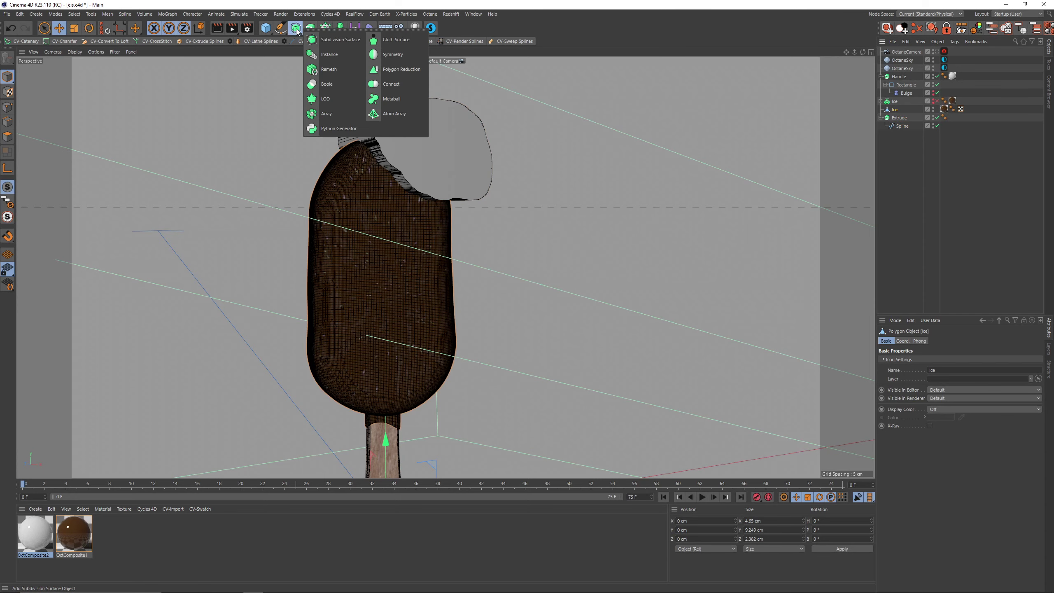
alt+click(330, 84)
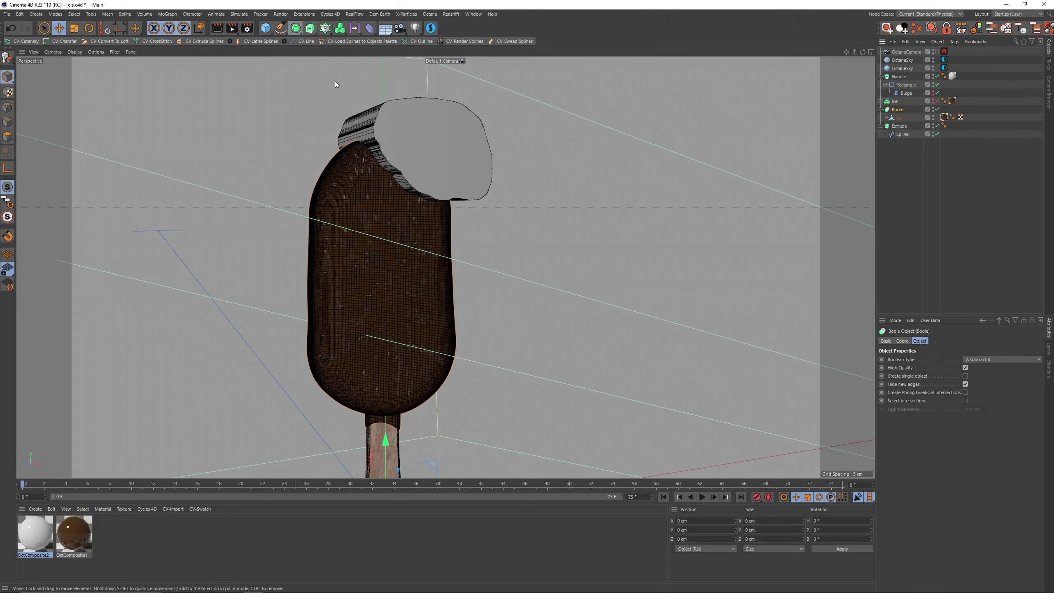
drag(901, 124, 900, 123)
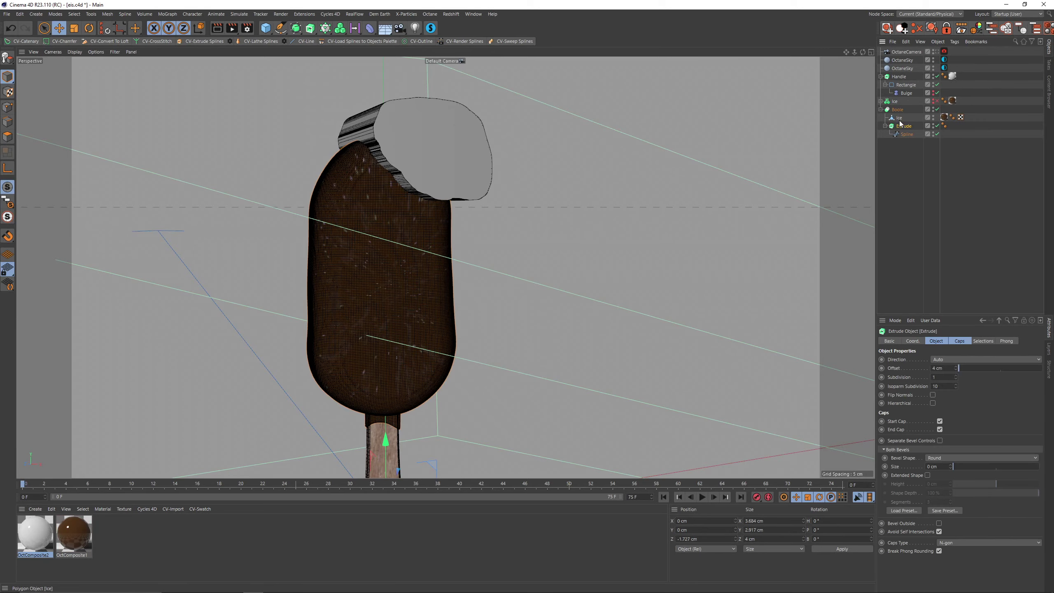
Switch the viewport to Gouraud Shading without lines and inspect the bite cut up close.
alt+drag(430, 189, 341, 209)
alt+right_drag(409, 180, 480, 186)
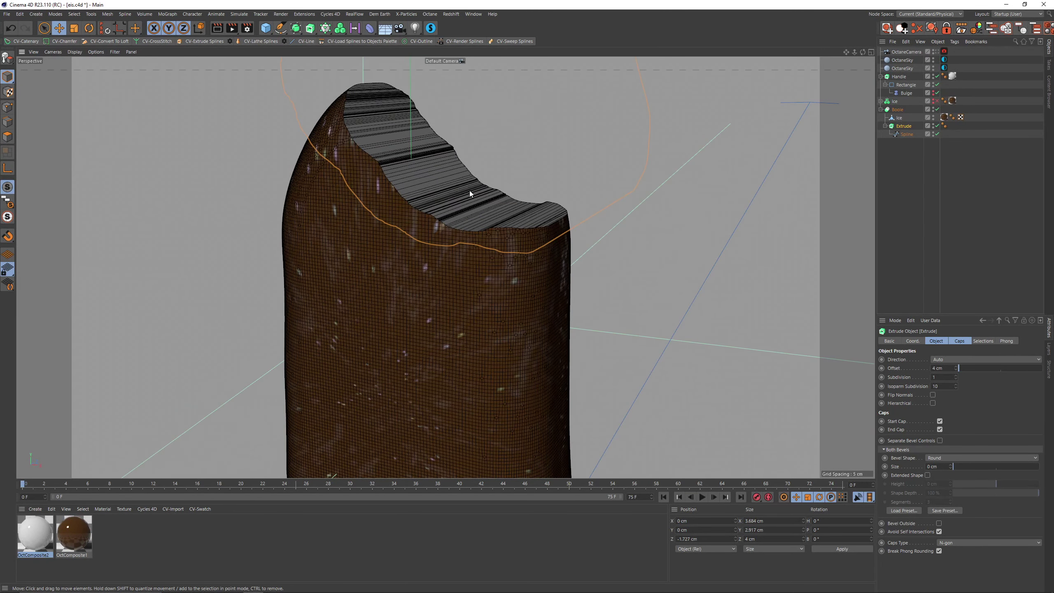
key(n)
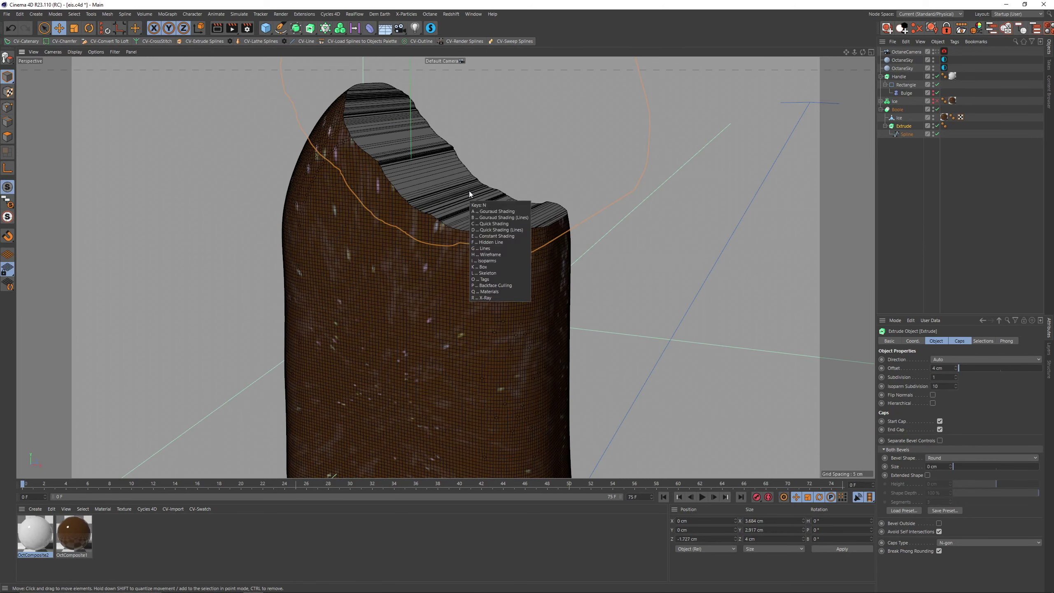
key(a)
mouse_move(460, 201)
alt+mouse_down()
mouse_move(432, 214)
mouse_move(407, 251)
mouse_move(424, 283)
mouse_move(500, 176)
mouse_move(522, 168)
mouse_move(529, 183)
mouse_move(473, 199)
mouse_move(456, 216)
mouse_move(465, 228)
alt+mouse_up()
scroll(464, 228, up, 2)
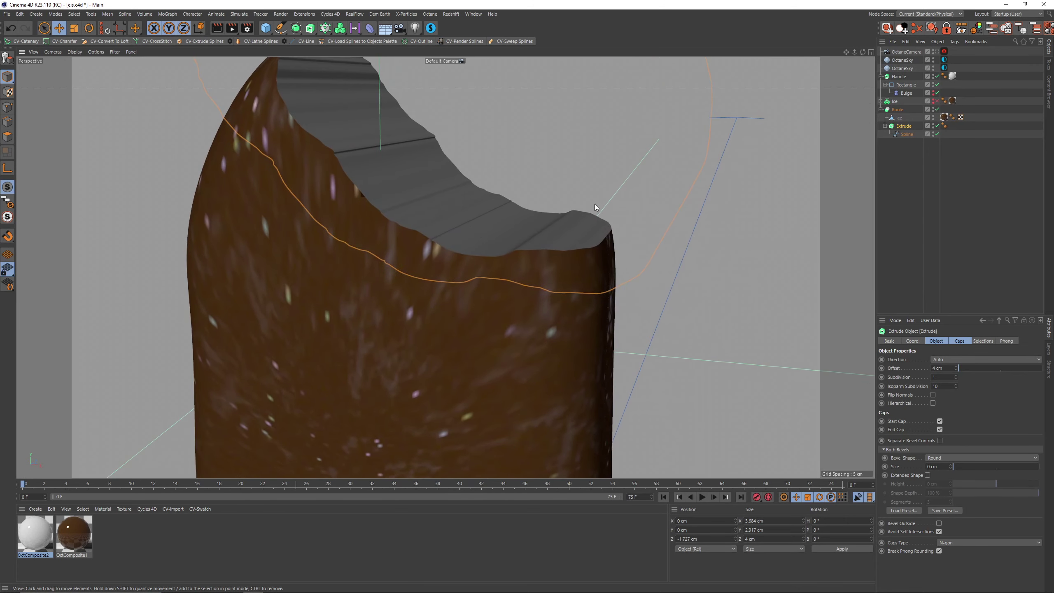
Disable the Boole and wrap its Ice object in a Cloth Surface with 0 subdivisions and -0.1 cm thickness.
click(899, 118)
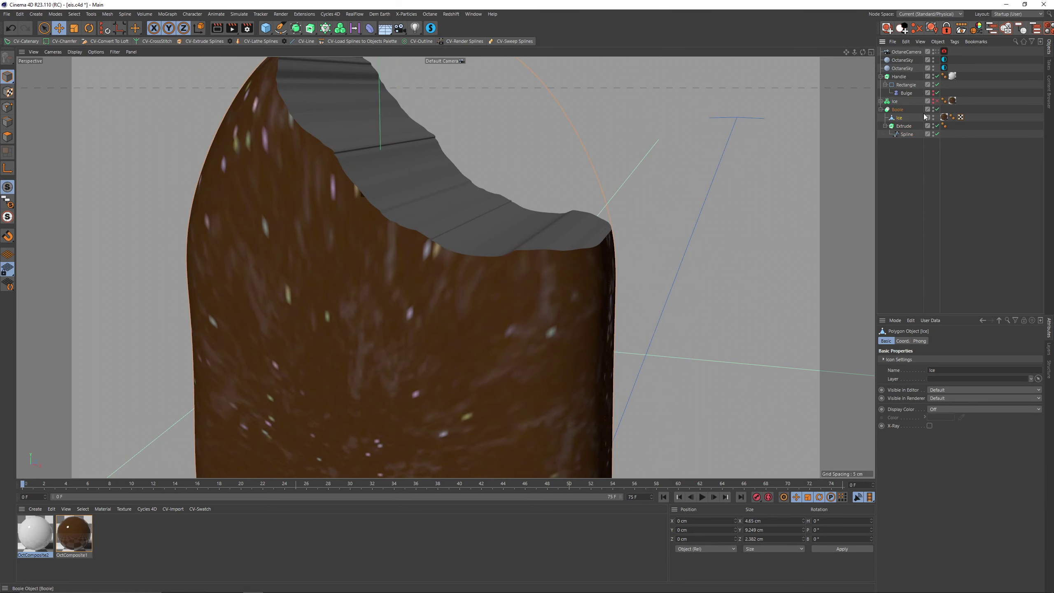
click(937, 109)
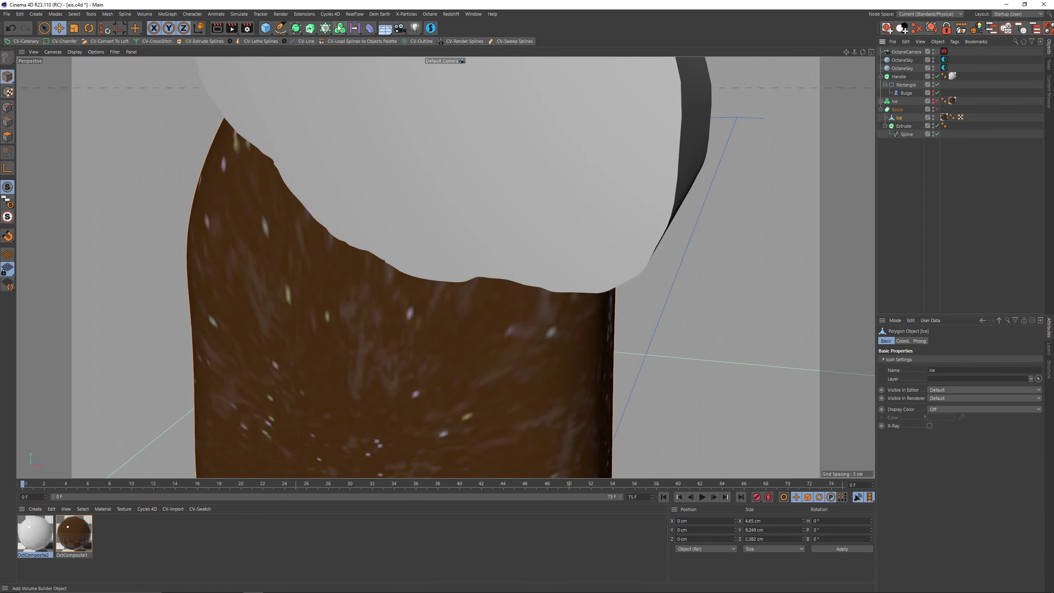
click(310, 29)
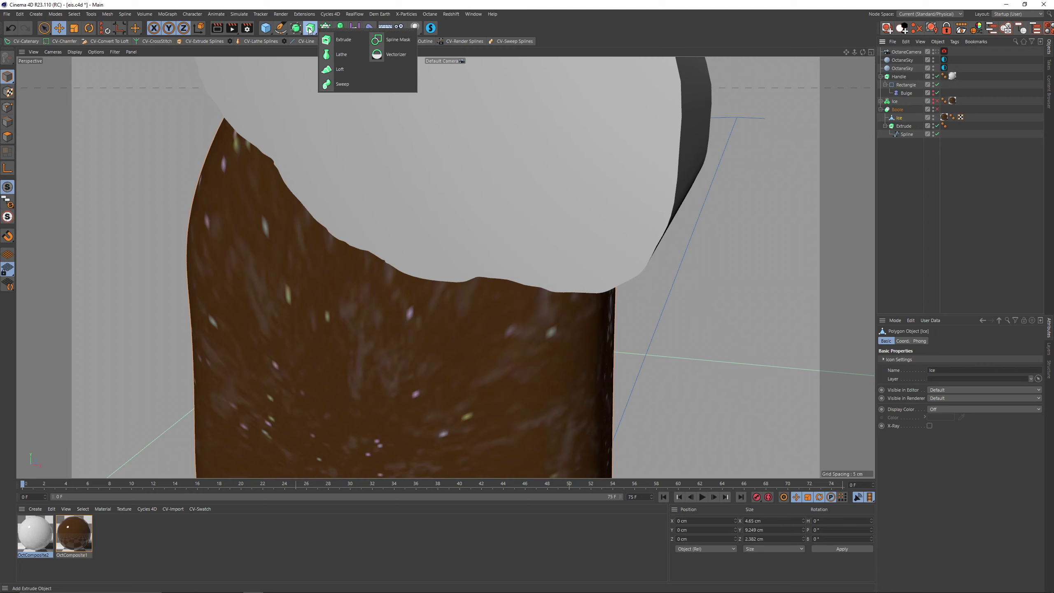
click(296, 28)
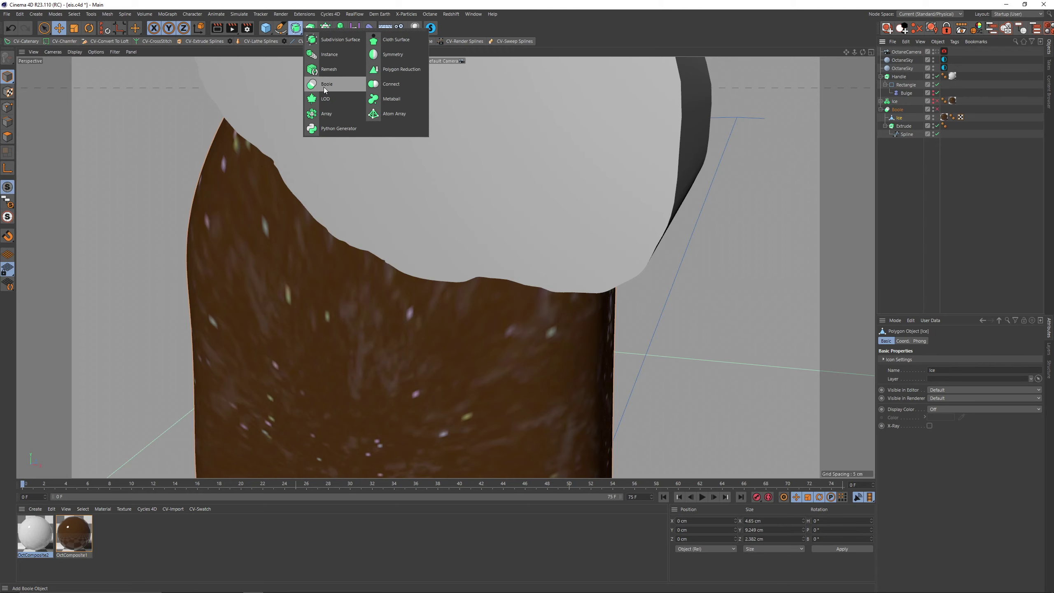
alt+click(389, 43)
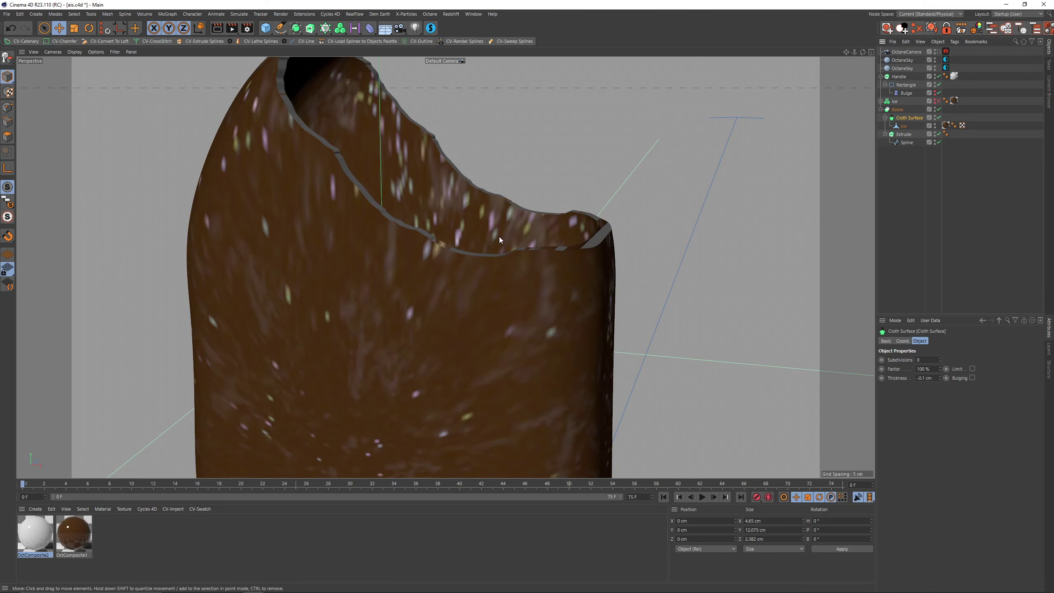
Re-enable the Boole with Create single object turned on and place it inside a new Volume Builder.
alt+drag(499, 237, 349, 240)
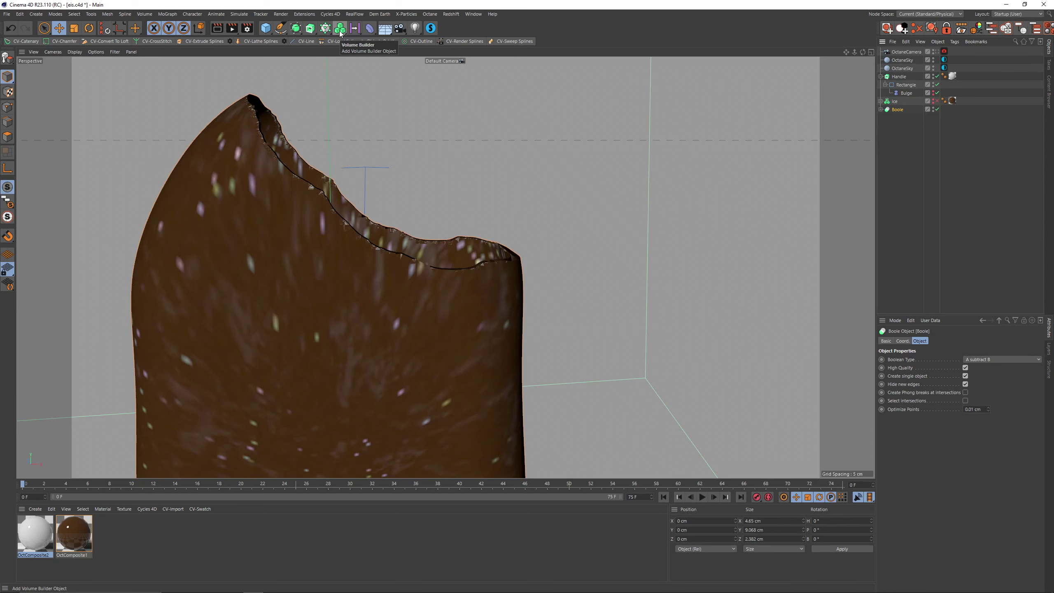
alt+click(340, 28)
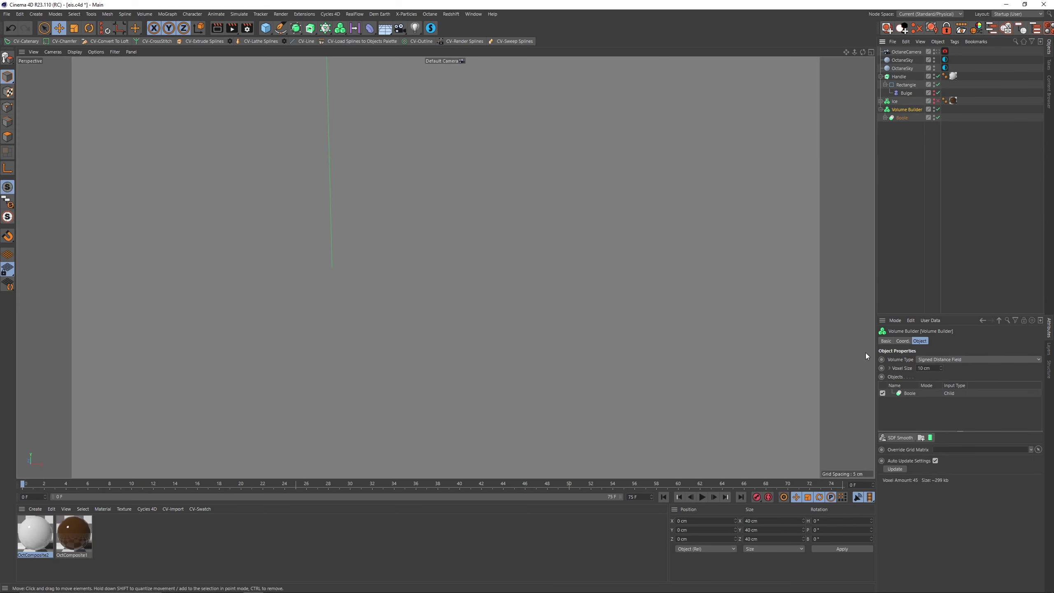
Check the voxel size of the original Ice Volume Builder and open the new Volume Builder's Voxel Size for editing.
click(881, 102)
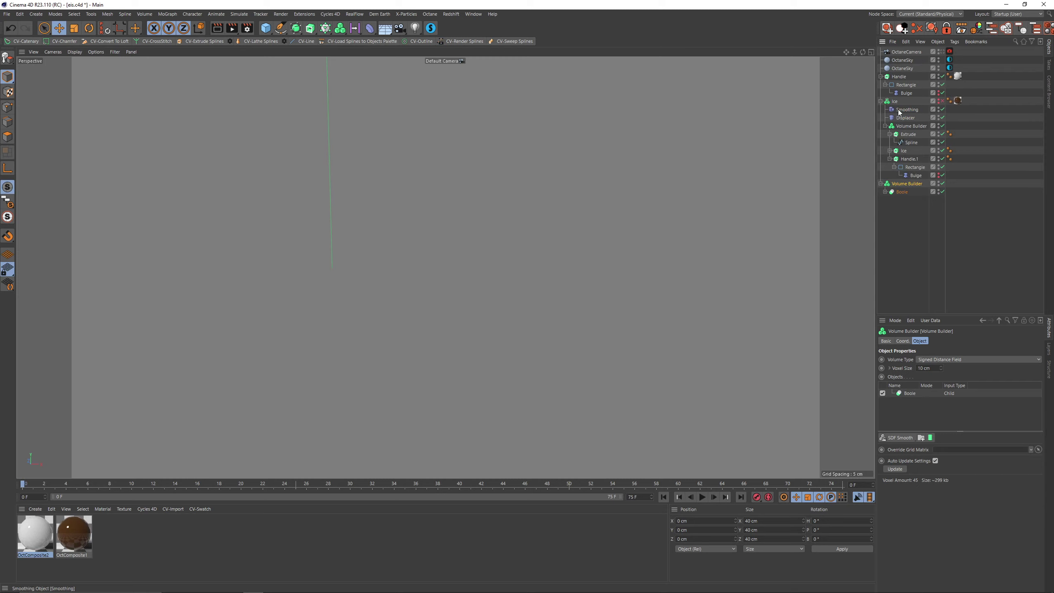
click(911, 126)
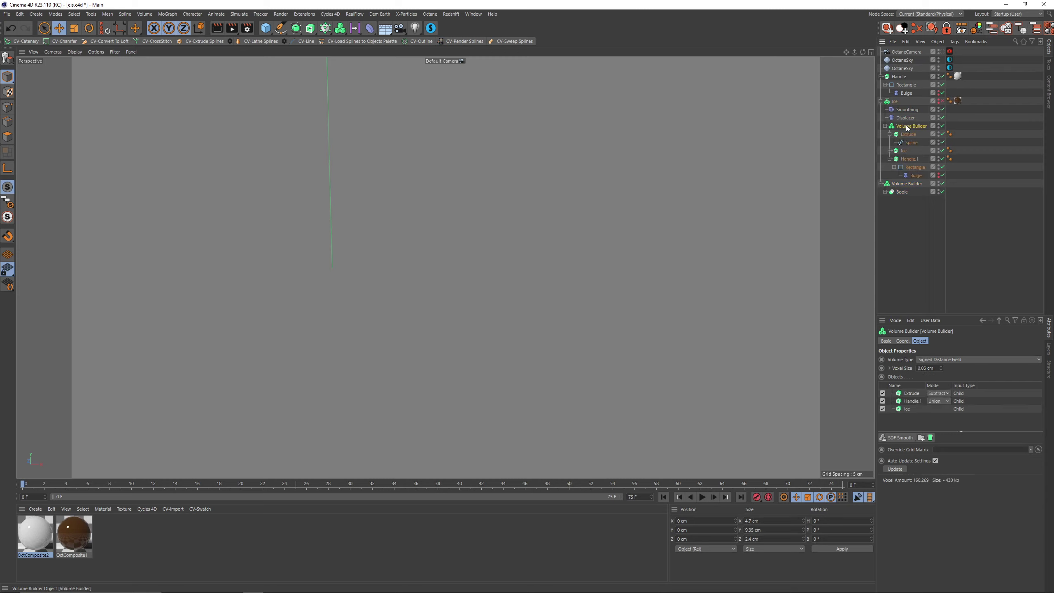
click(907, 183)
click(926, 368)
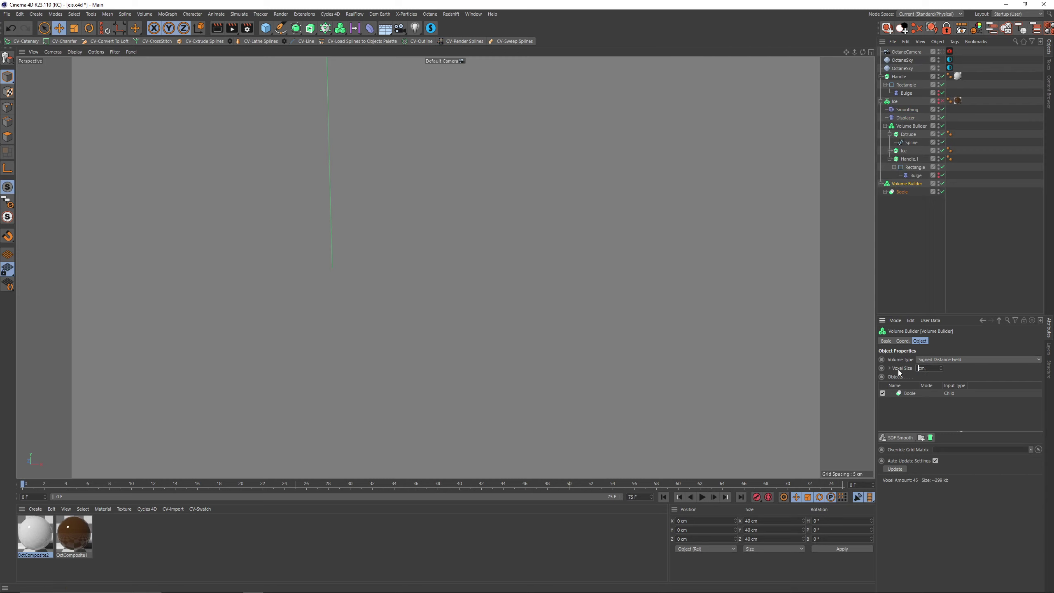
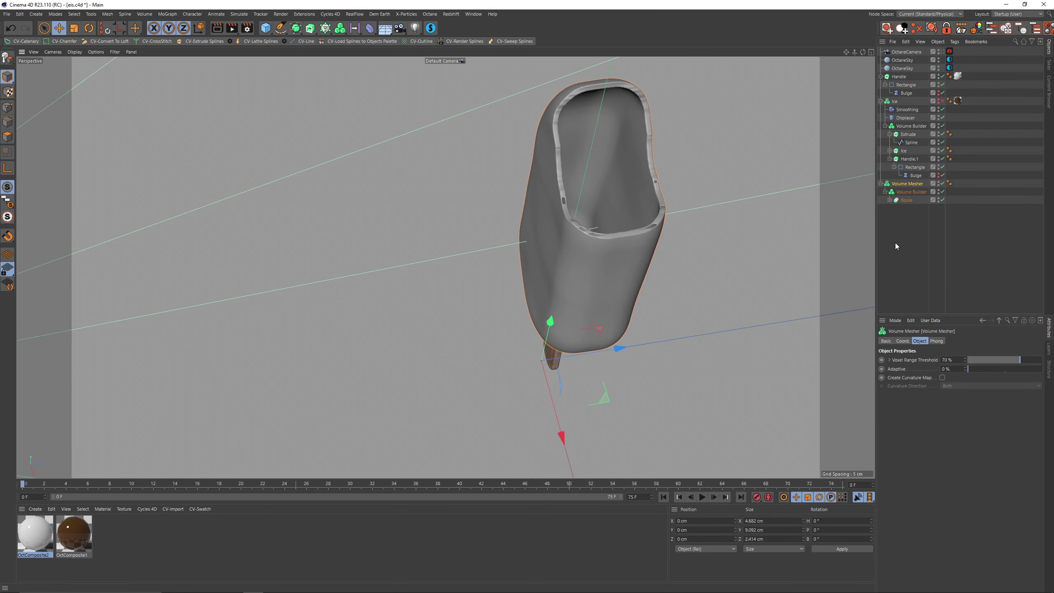
Switch off the new Volume Mesher and disable High Quality on its Boole, checking the cut edge up close.
click(947, 185)
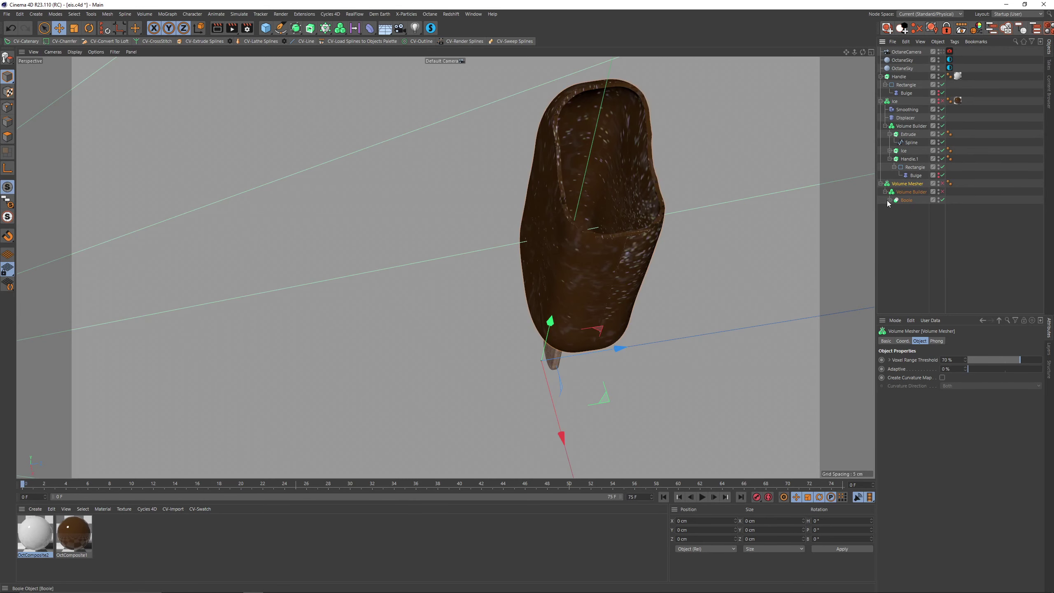
click(890, 200)
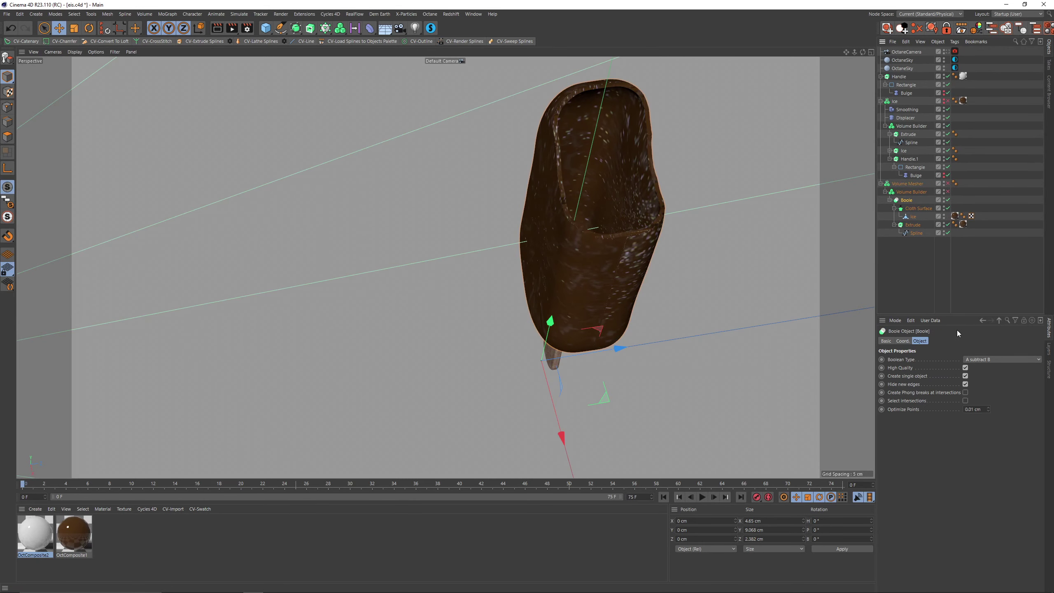
click(965, 368)
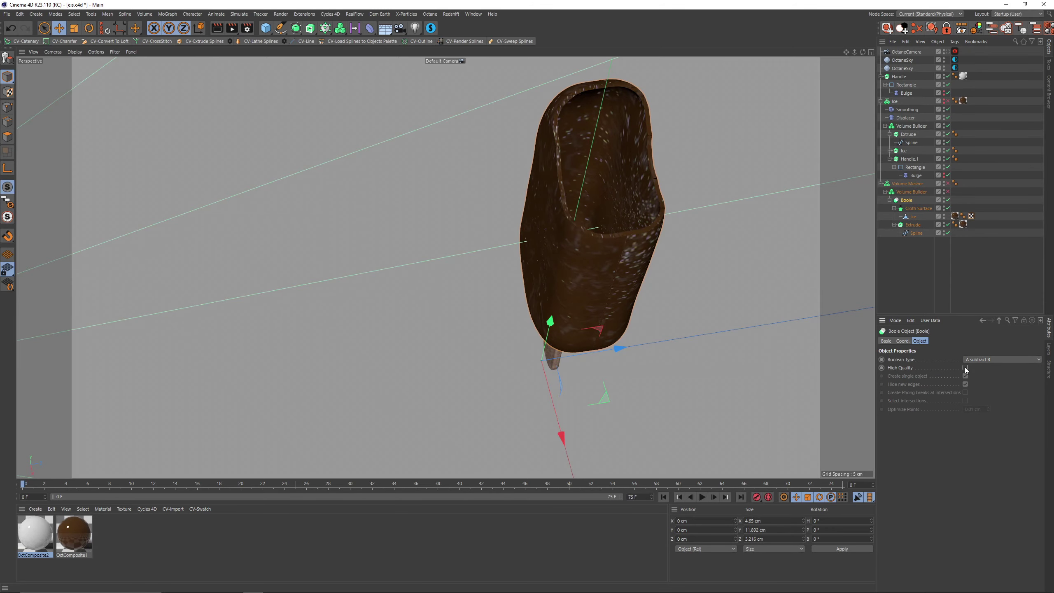
alt+right_drag(654, 178, 723, 198)
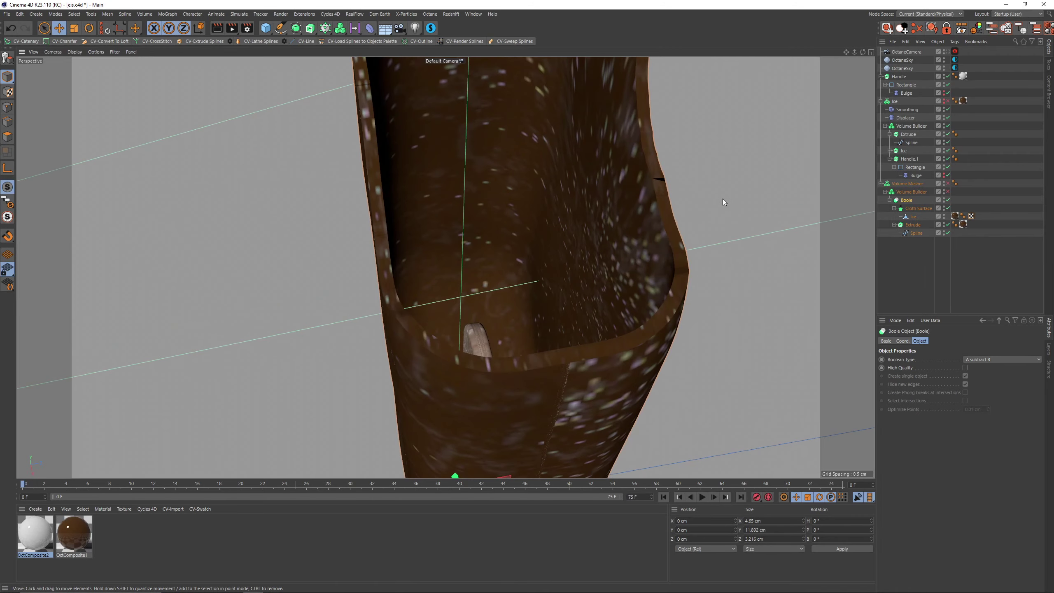
alt+drag(723, 199, 687, 232)
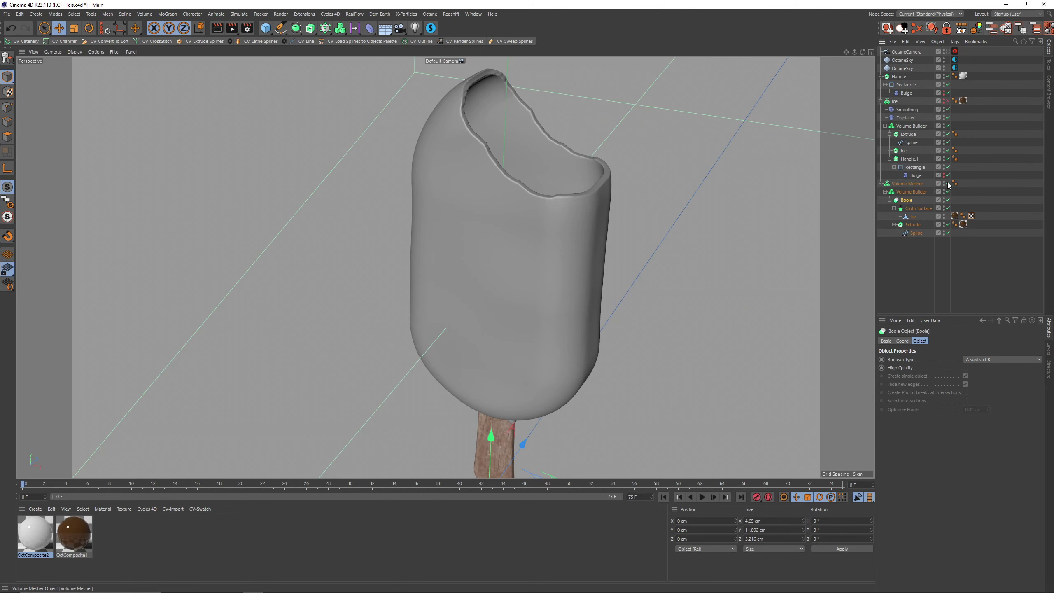
Apply the OctComposite1 chocolate material to the Volume Mesher and inspect the bitten shell in the Octane Live Viewer.
alt+drag(512, 274, 709, 238)
alt+drag(538, 225, 571, 236)
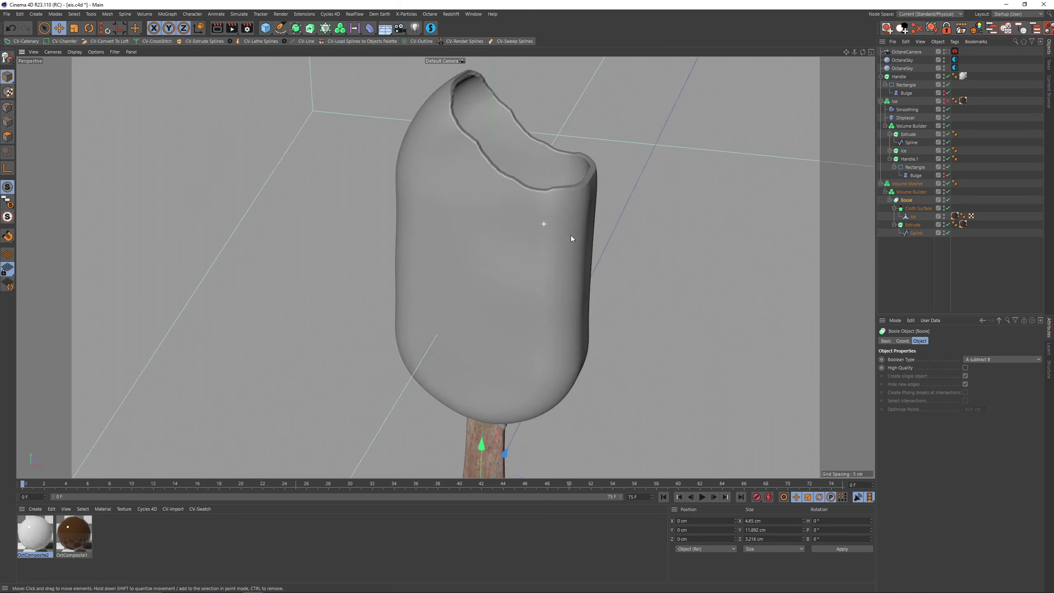
alt+right_drag(571, 236, 544, 238)
alt+drag(544, 238, 505, 214)
drag(937, 192, 925, 183)
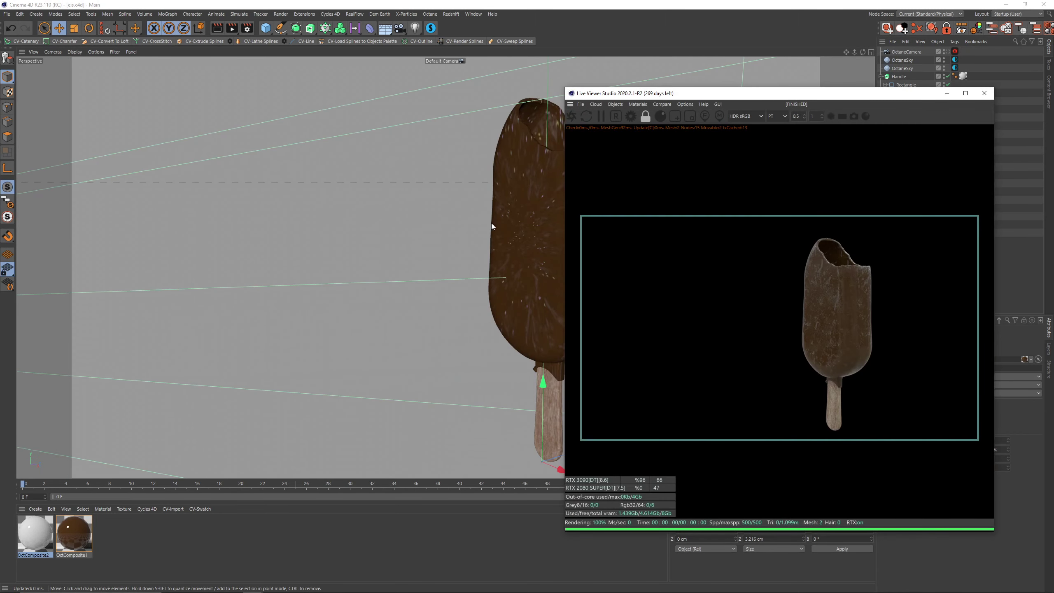
alt+drag(524, 236, 584, 232)
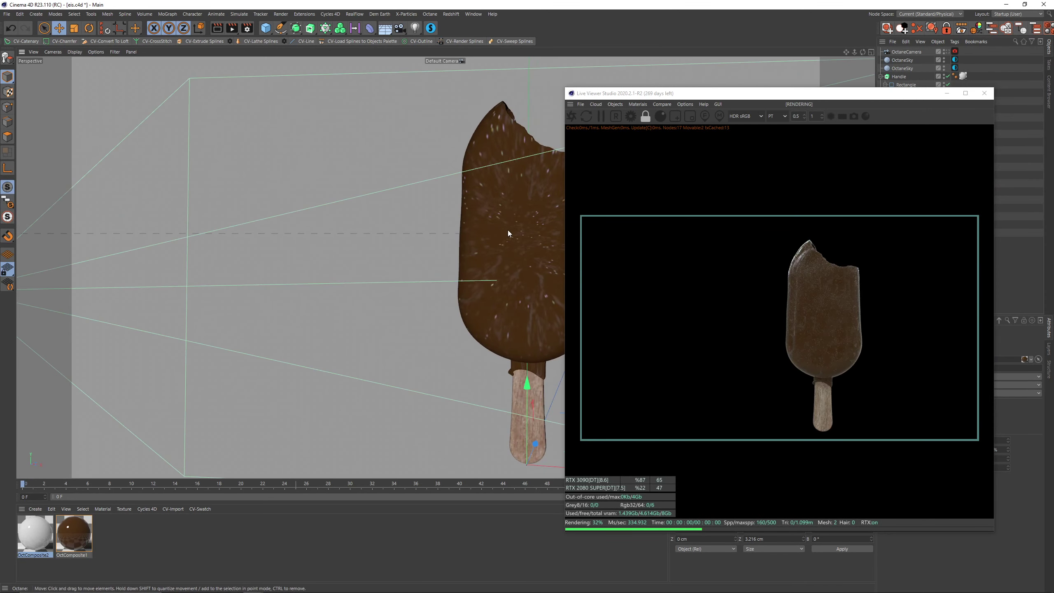
alt+drag(504, 232, 418, 196)
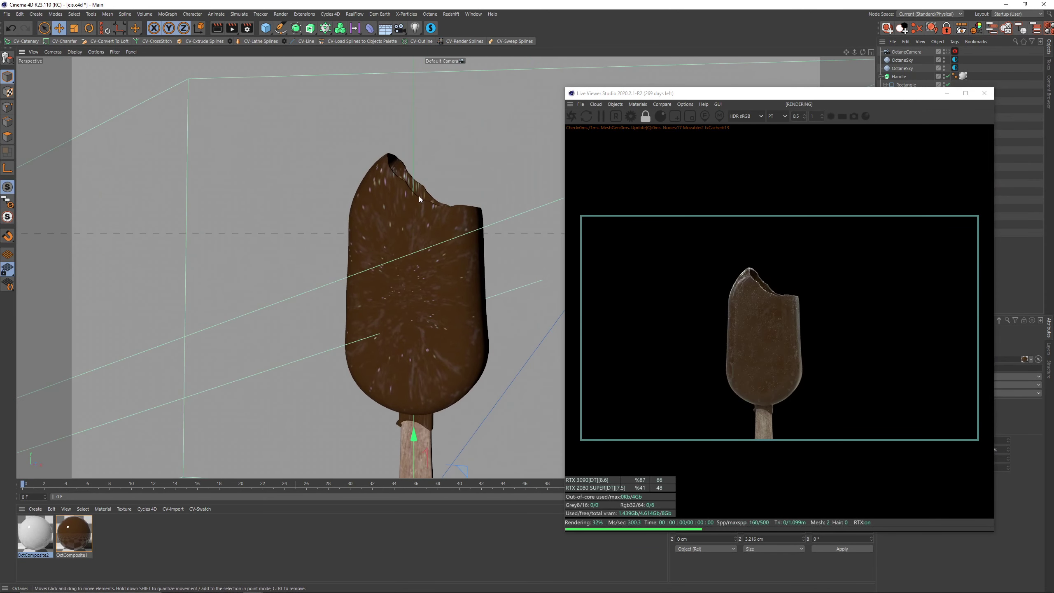
alt+right_drag(422, 227, 511, 225)
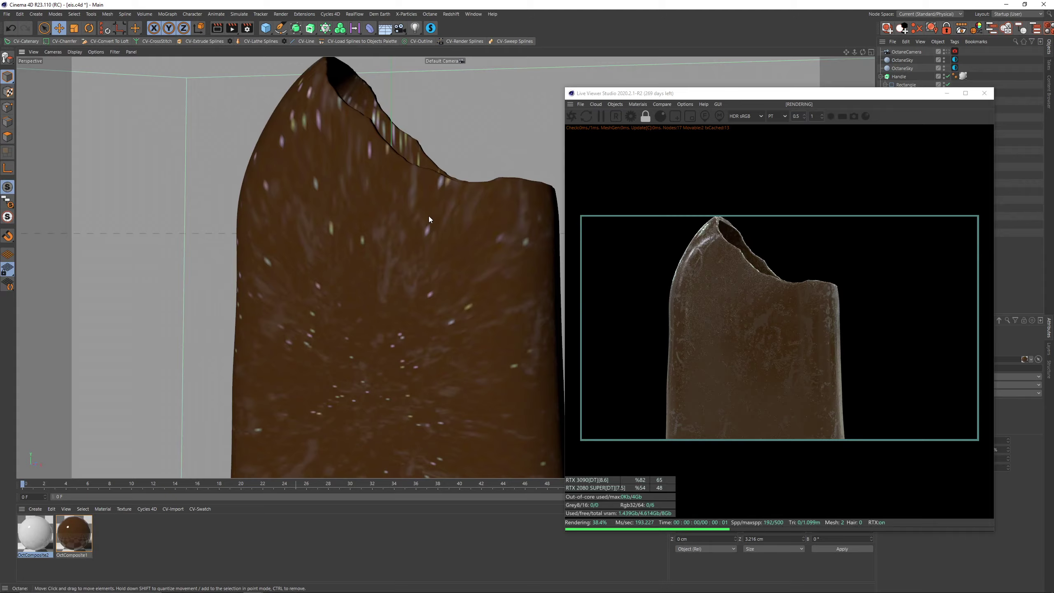
alt+drag(429, 216, 520, 212)
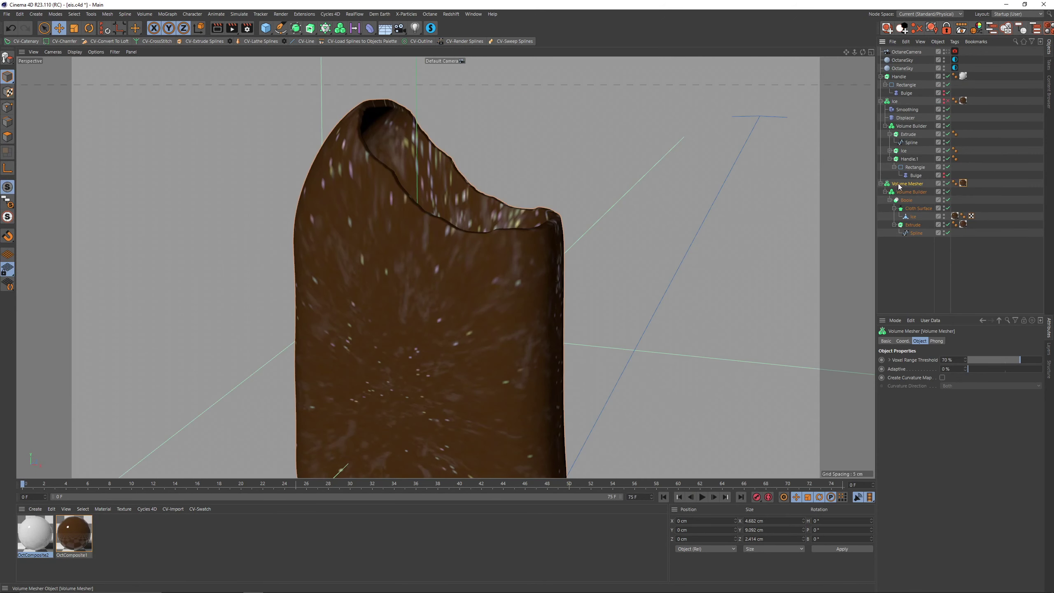
Duplicate the Volume Mesher as a solid inner body with its Cloth Surface disabled and its material tags deleted.
drag(899, 186, 885, 247)
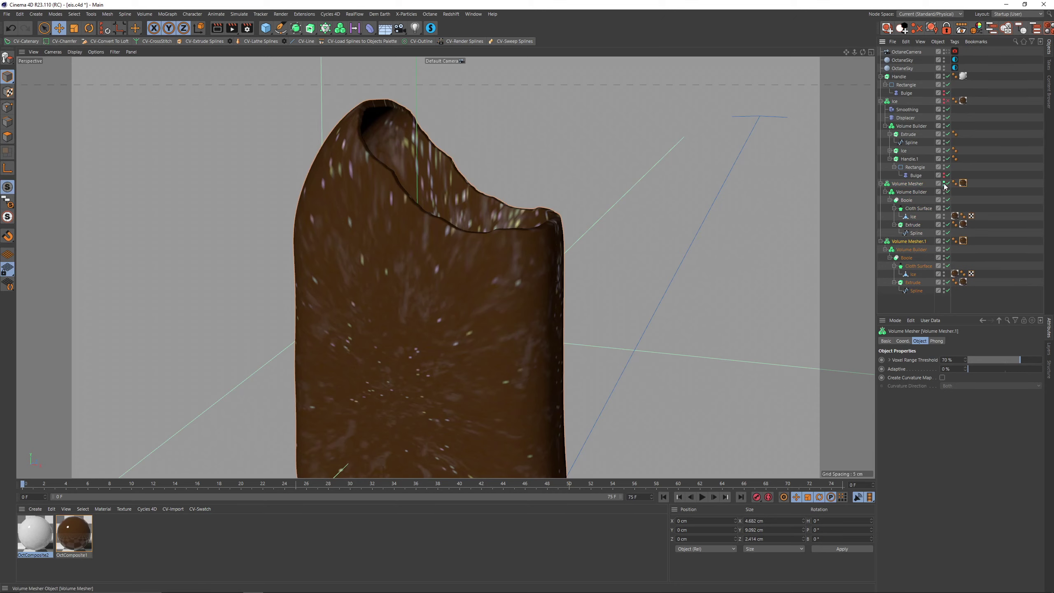
click(948, 267)
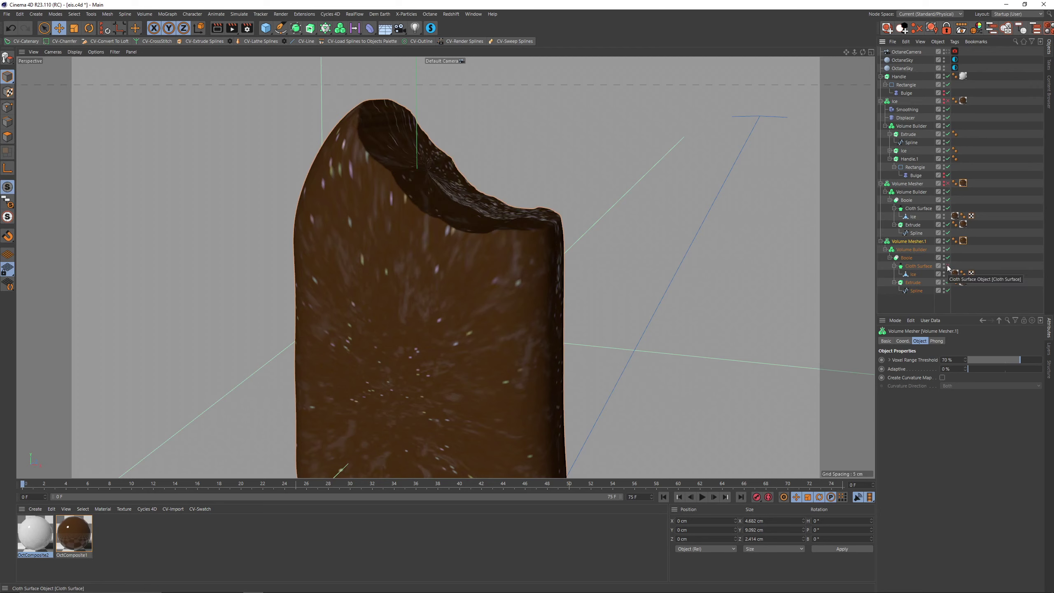
drag(955, 274, 965, 286)
key(Delete)
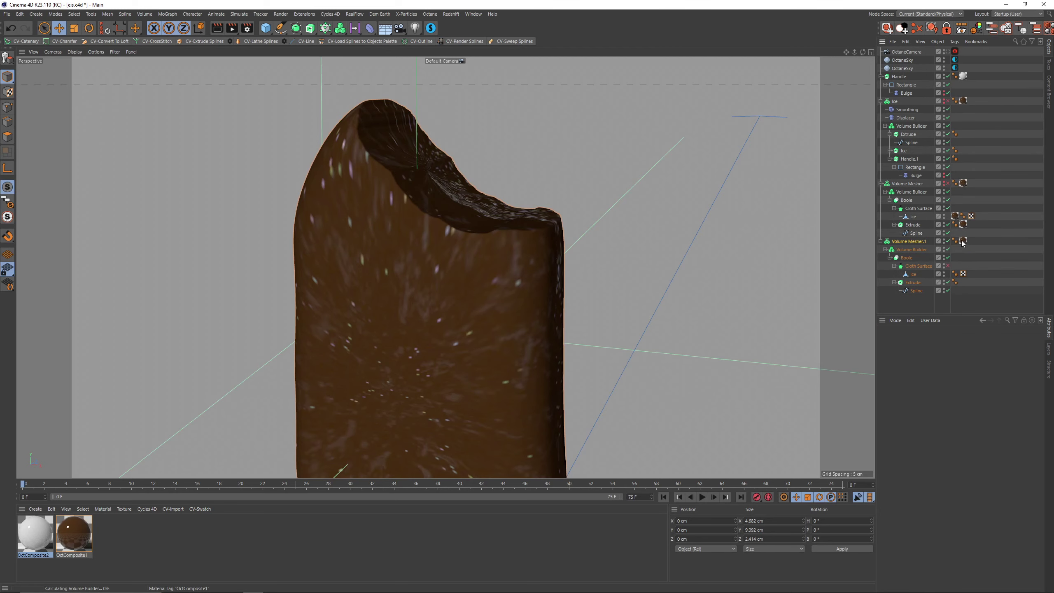
click(963, 241)
key(Delete)
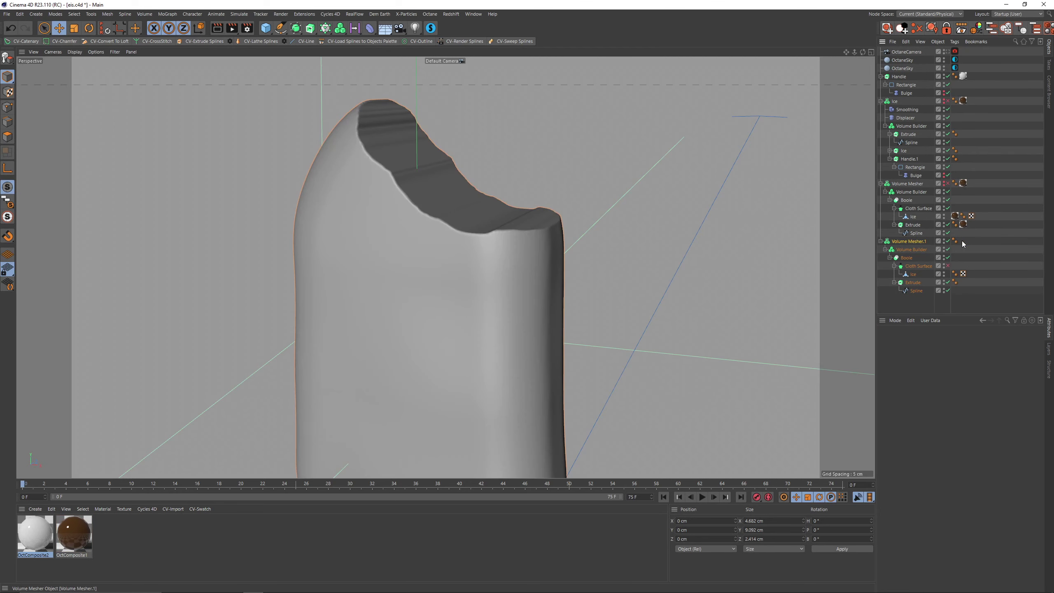
Show the original chocolate Volume Mesher again and lower the Voxel Range Threshold of the inner copy.
click(948, 183)
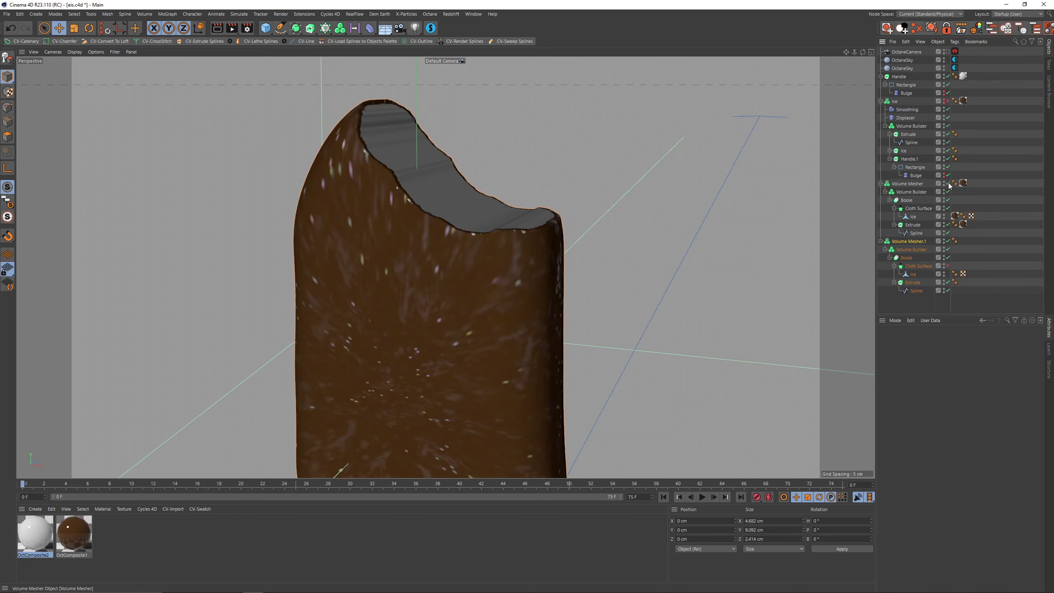
alt+drag(500, 228, 468, 246)
alt+right_drag(468, 246, 540, 246)
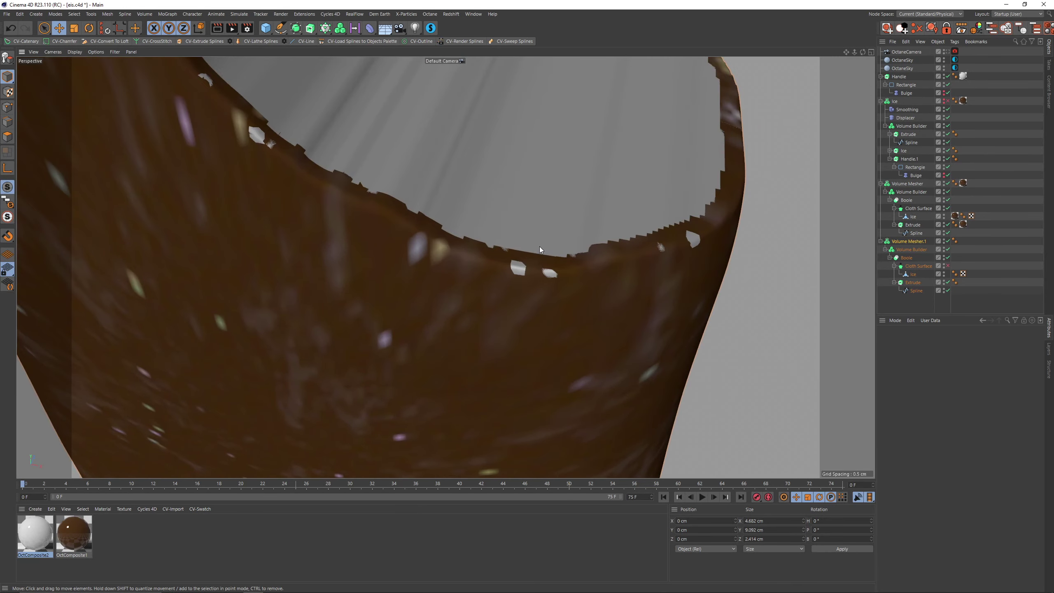
alt+drag(520, 247, 473, 206)
drag(1018, 359, 983, 362)
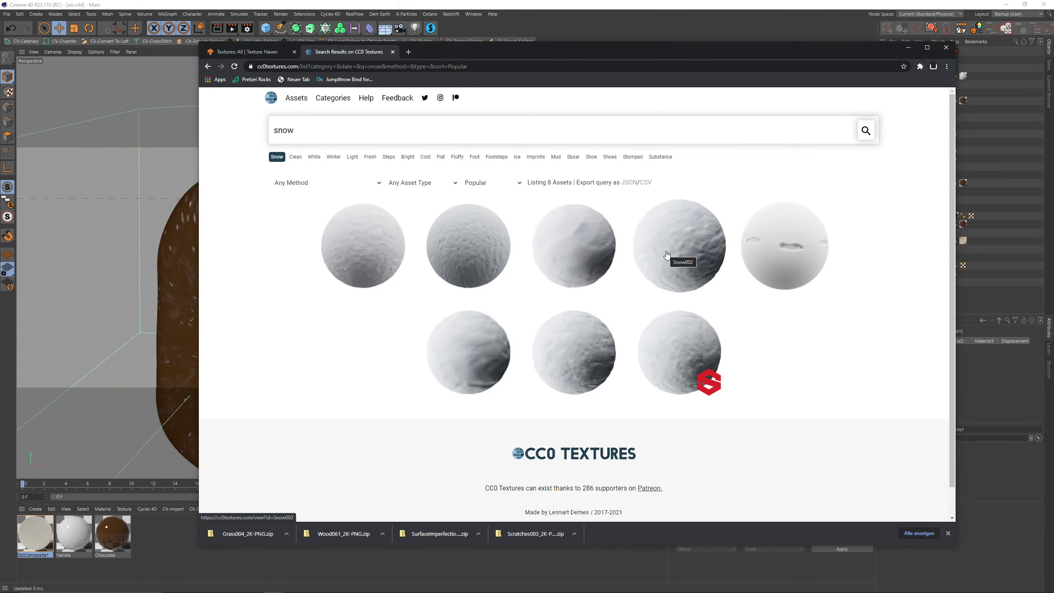
Open the Snow 002 asset on CC0 Textures to get its 2K-PNG version.
click(667, 255)
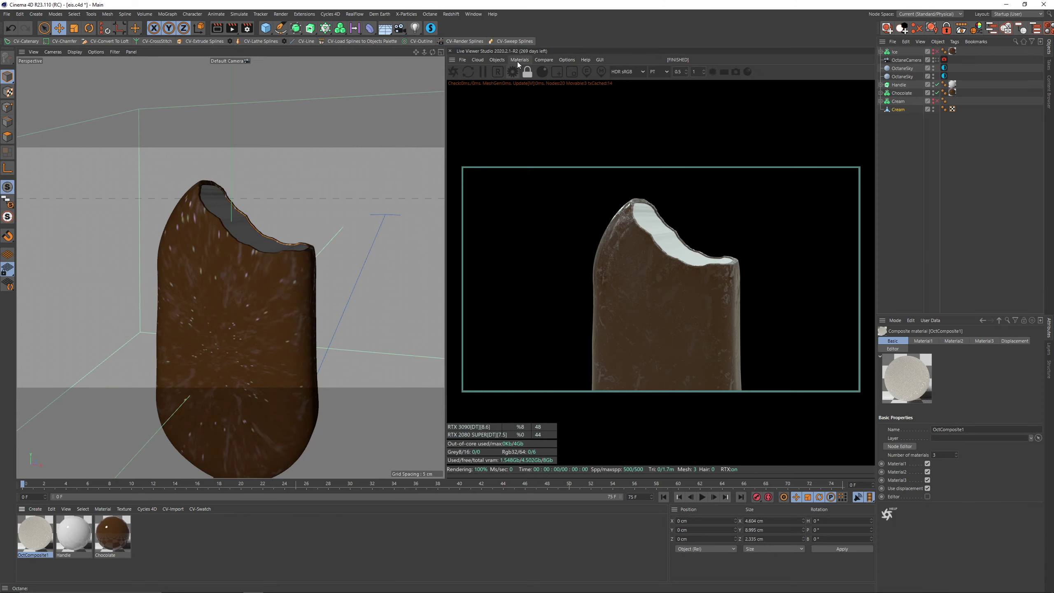
In Cinema 4D, create an Octane Universal Material for the Cream object and set its Metallic value to 0.
click(519, 59)
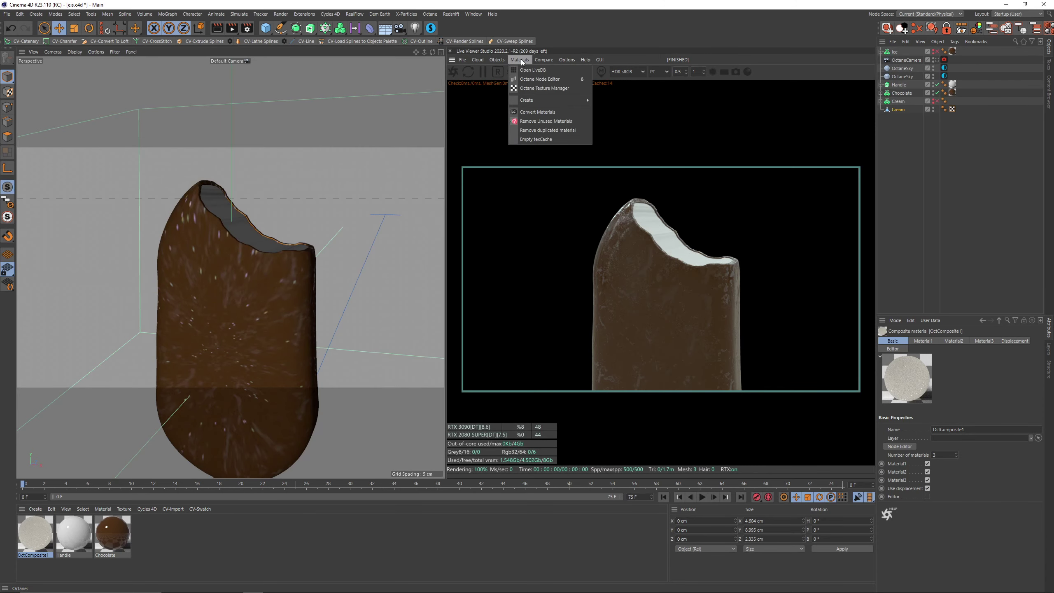
mouse_move(541, 101)
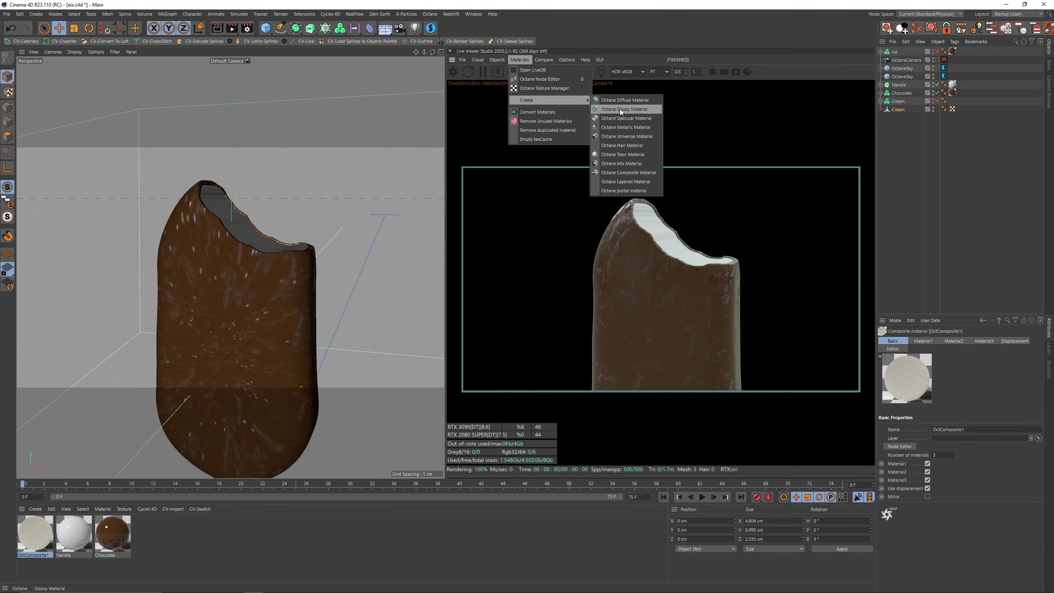
click(628, 137)
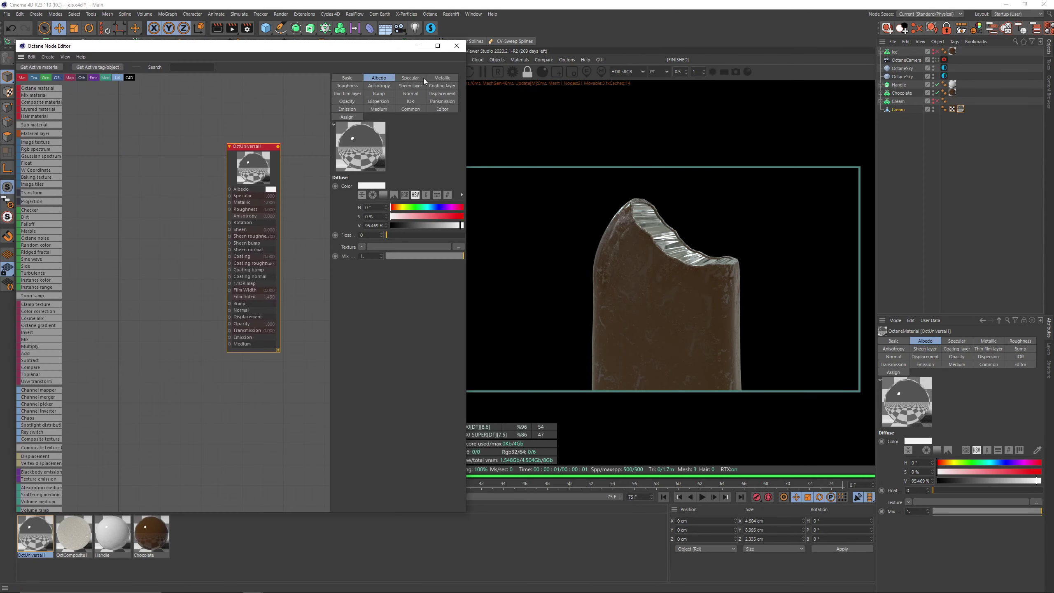
click(434, 79)
drag(432, 188, 369, 184)
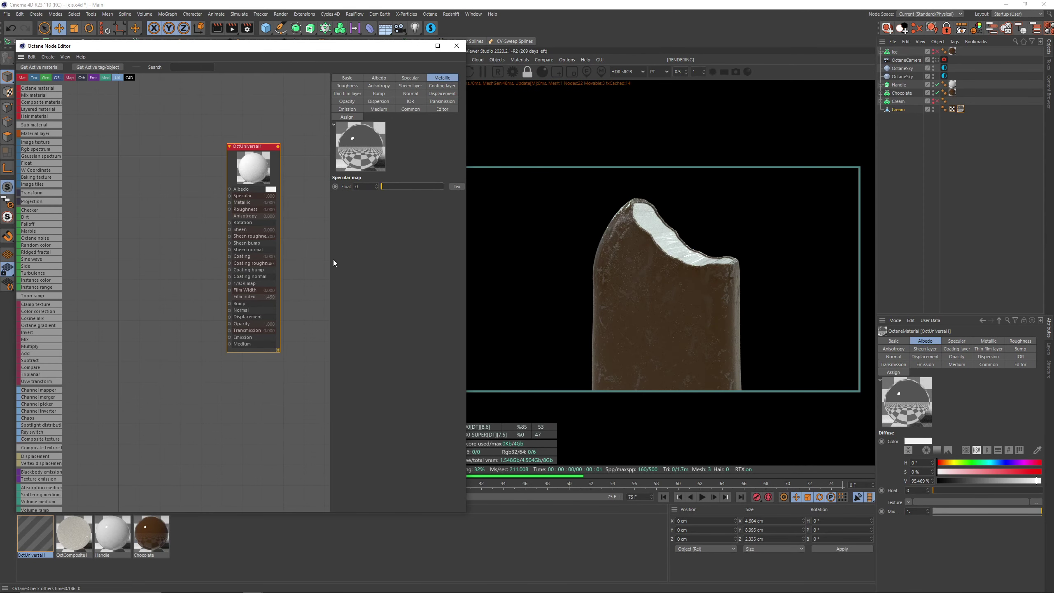
Add the Snow002 2K image texture and connect it through a new Displacement node to the material's Displacement input.
drag(568, 89, 126, 304)
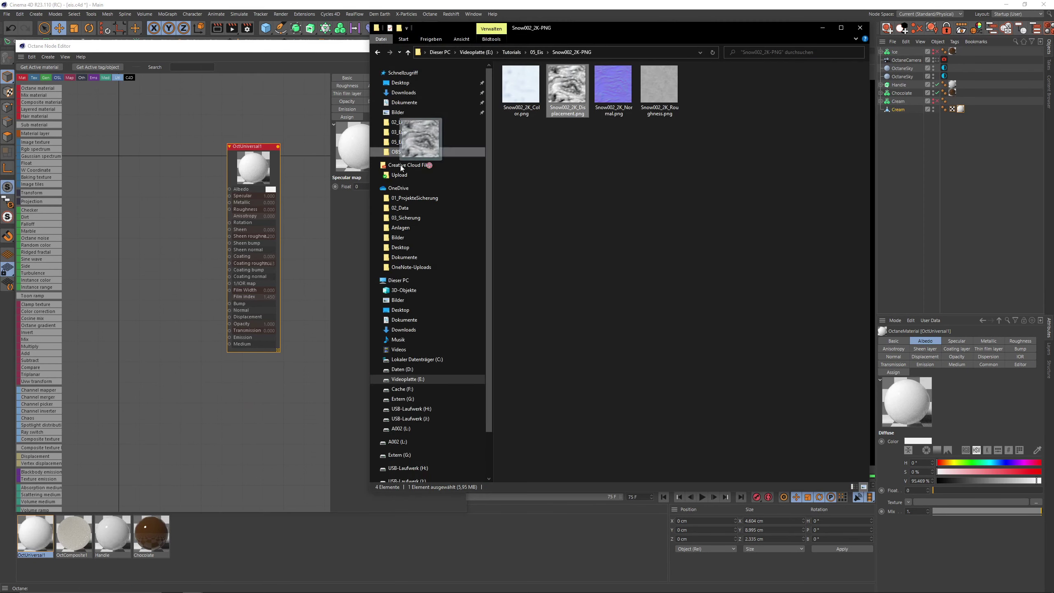
click(172, 367)
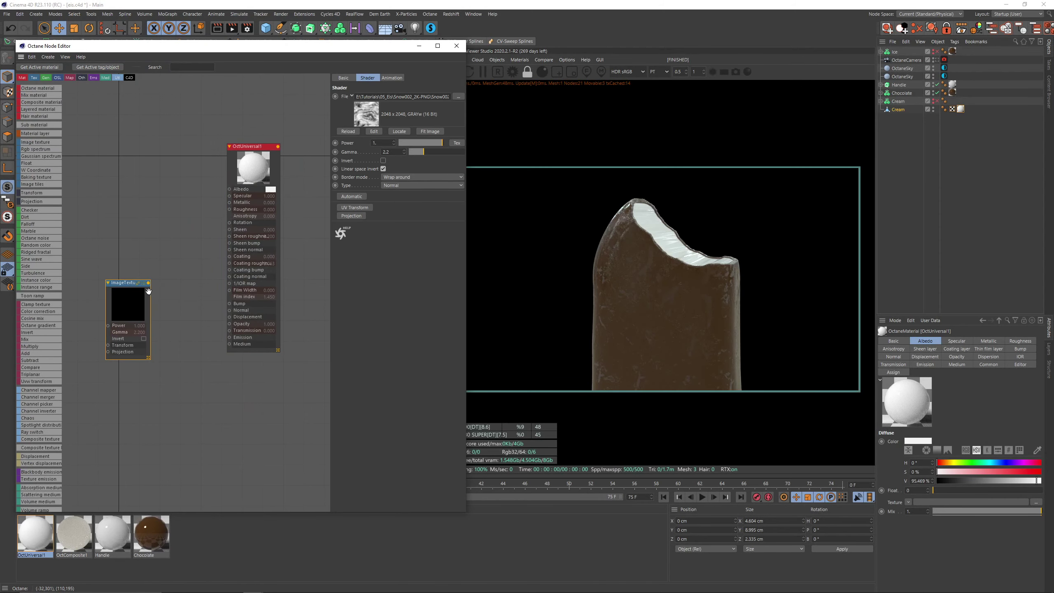
drag(39, 457, 178, 385)
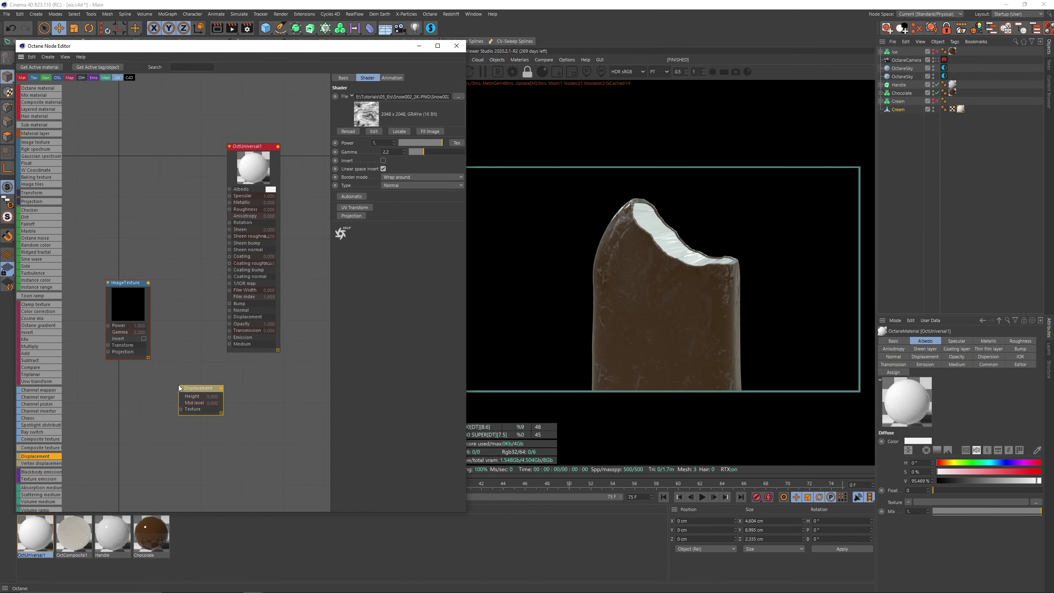
drag(125, 283, 101, 302)
drag(194, 388, 157, 334)
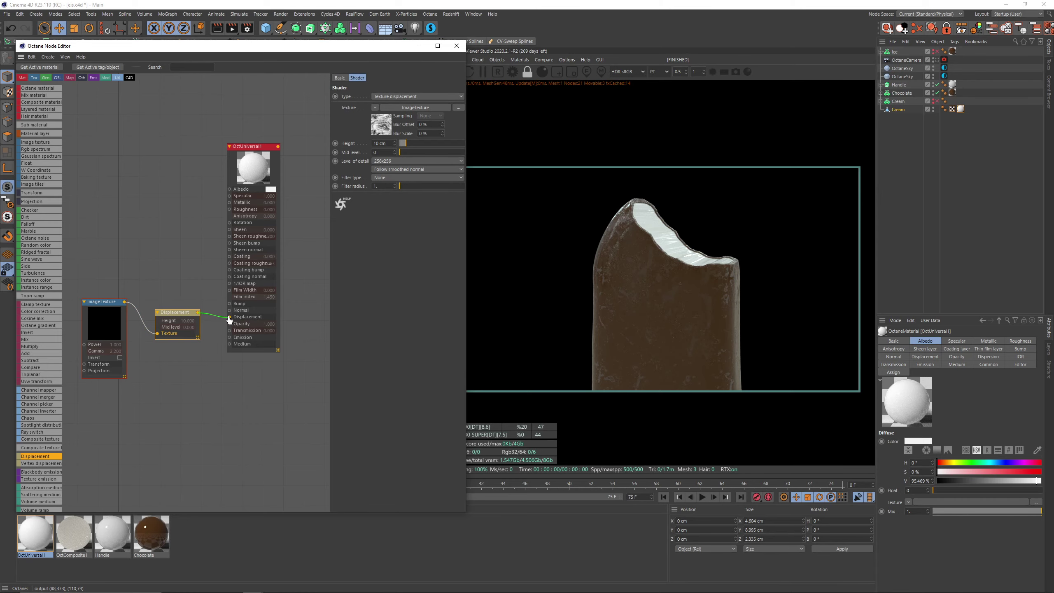
drag(230, 320, 229, 318)
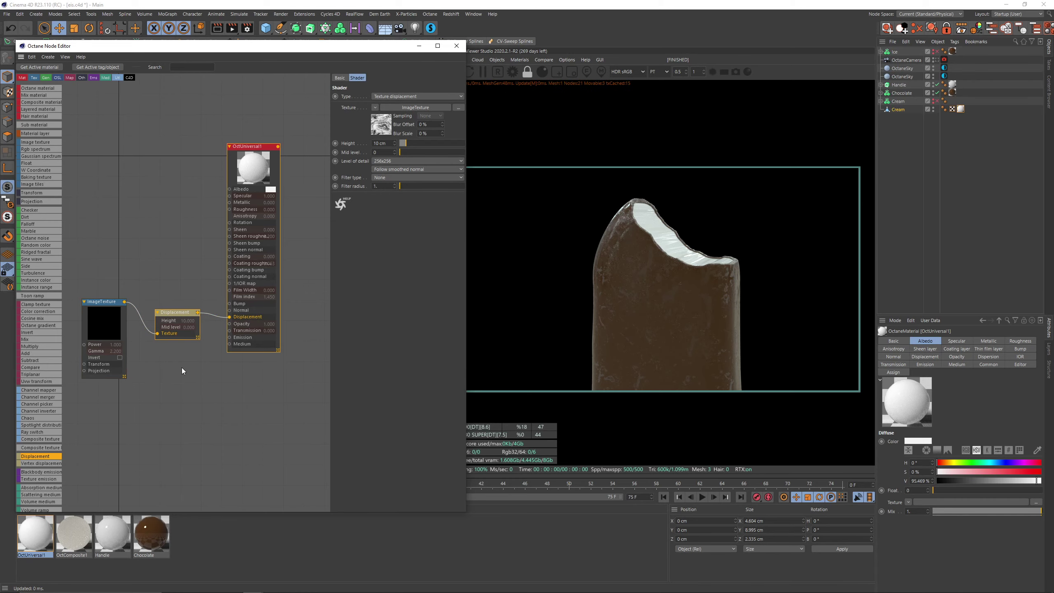
Reduce the Displacement node's Height, trying 0.05 cm before settling on 0.02 cm.
click(96, 318)
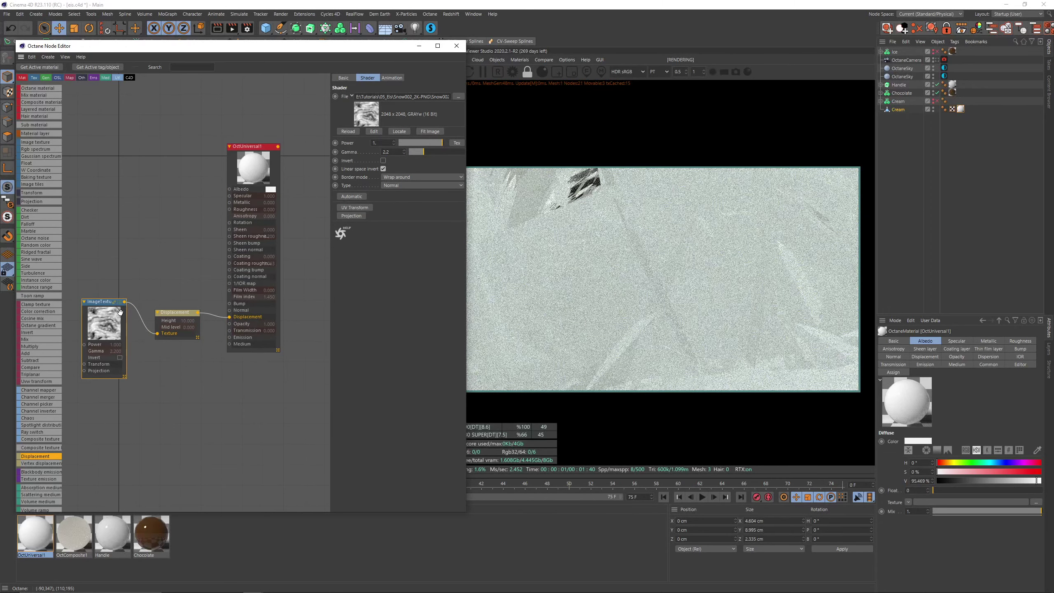
click(176, 311)
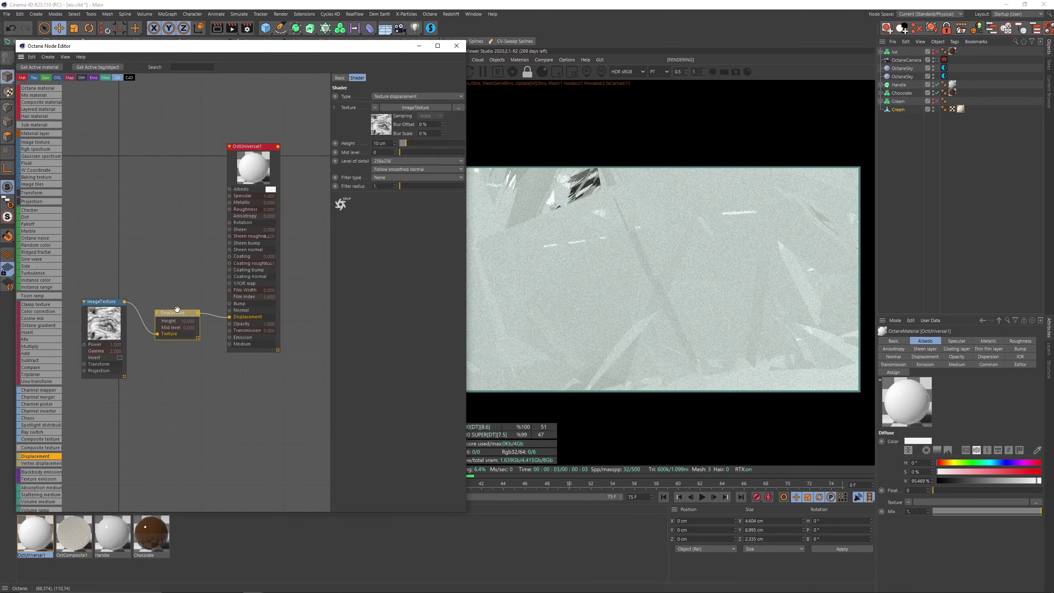
double_click(376, 143)
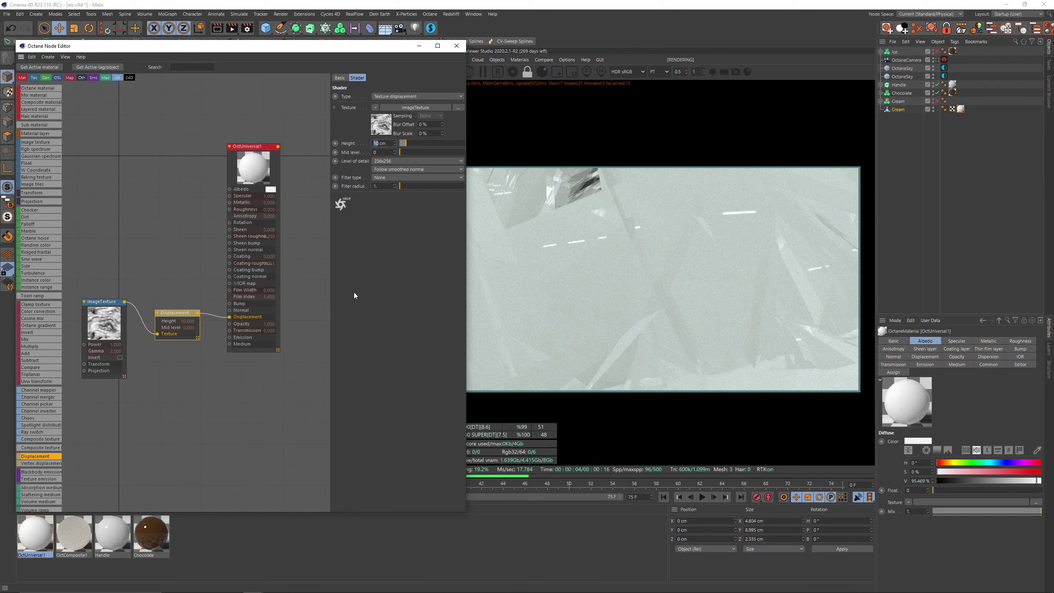
text(0.)
key(Return)
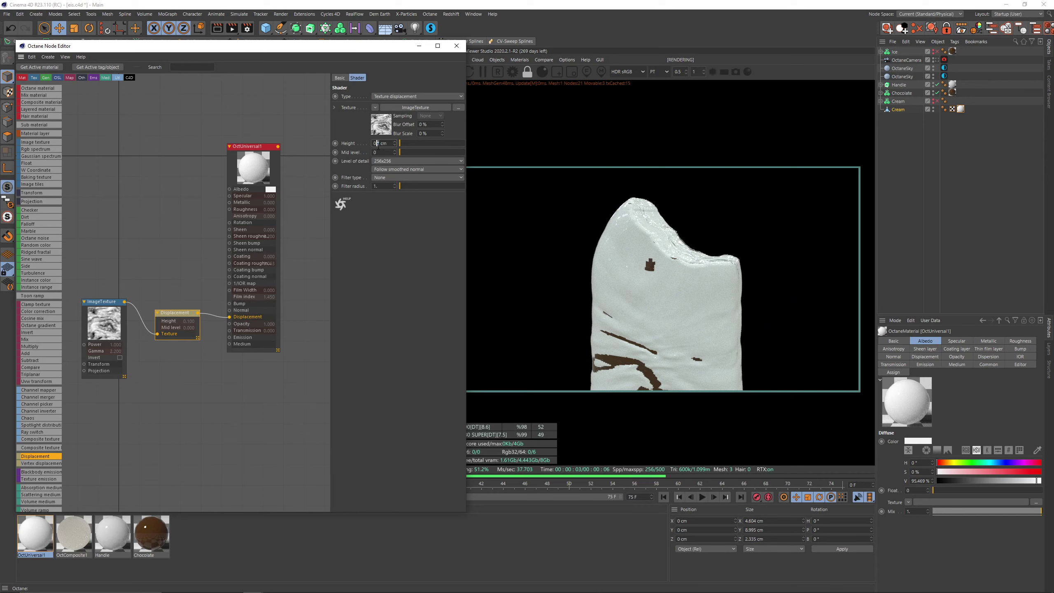
key(Delete)
text(05)
key(Return)
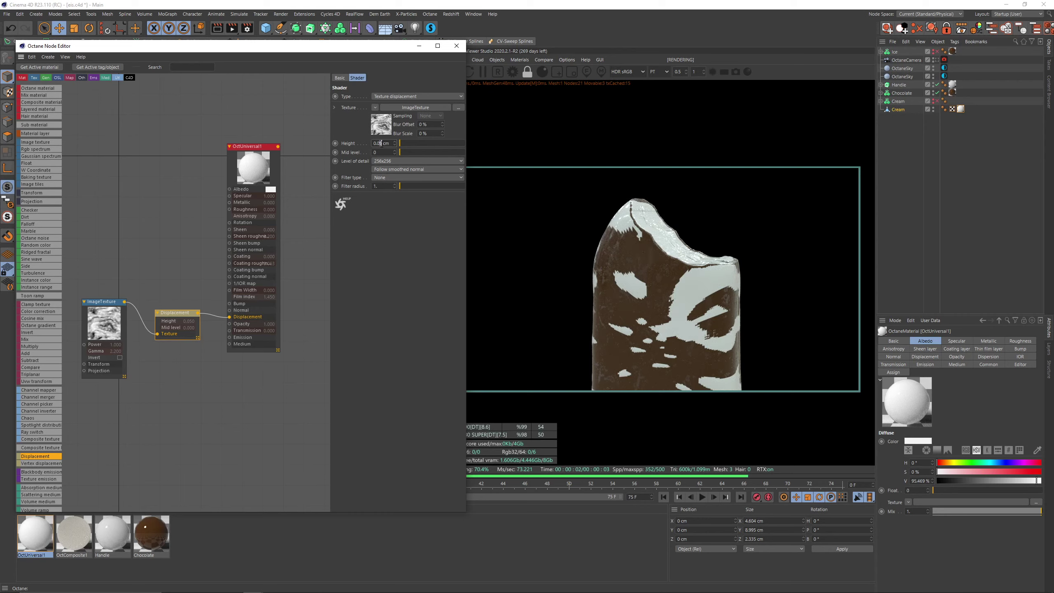
key(Return)
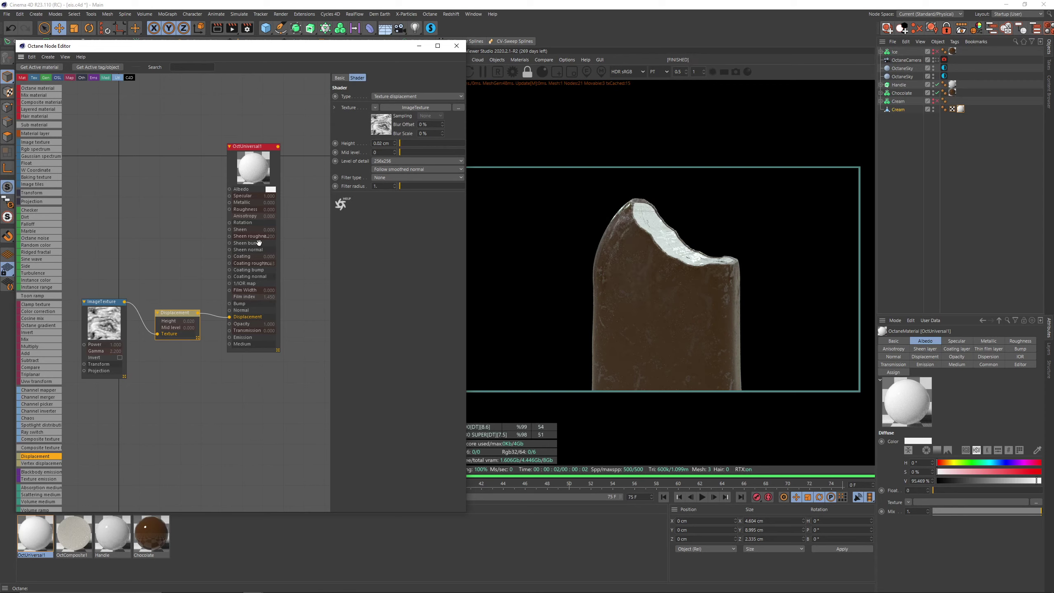
Solo the Snow002 ImageTexture node to preview its mapping on the cream in the render.
click(109, 324)
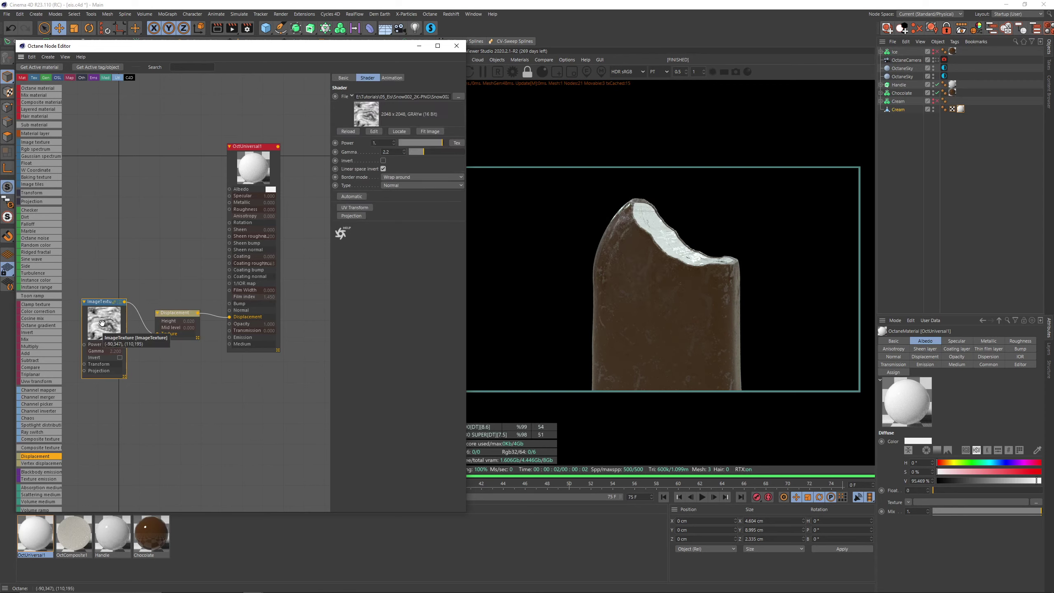
right_click(103, 324)
click(115, 327)
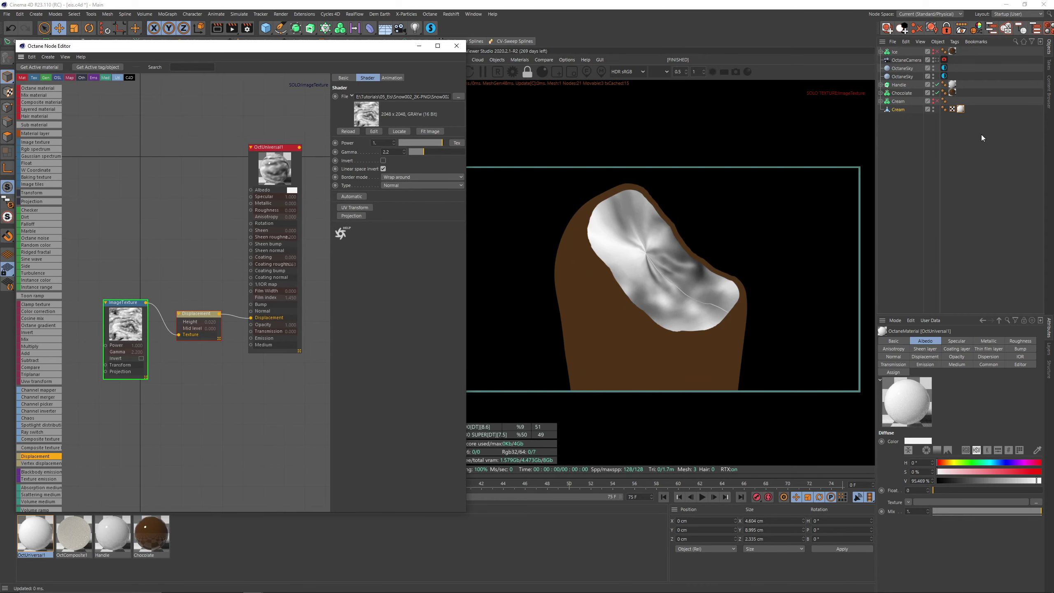
Set the projection of the Cream object's OctUniversal1 material tag to Cubic.
click(961, 110)
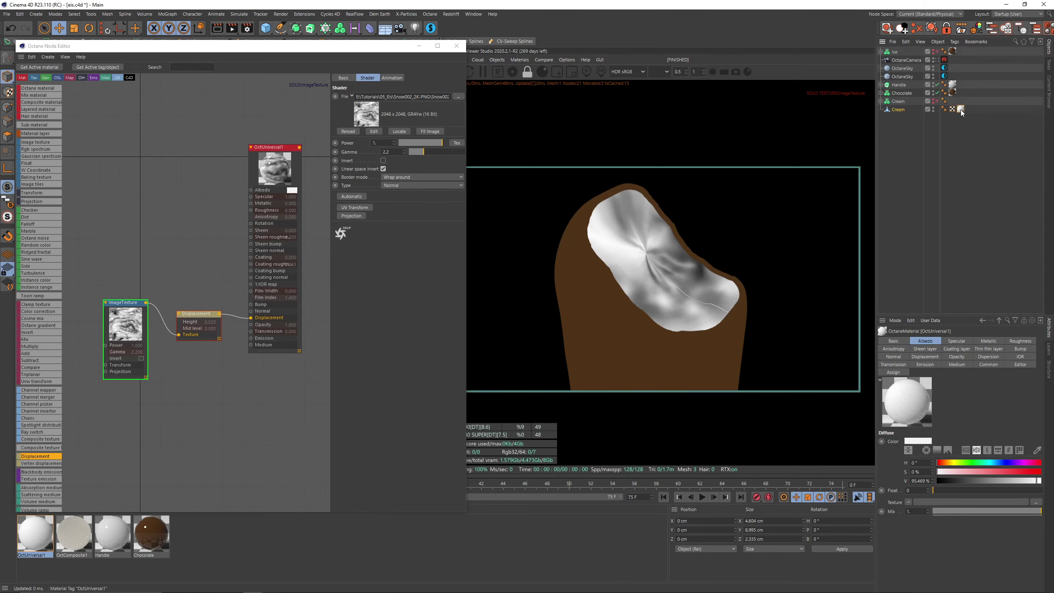
click(960, 376)
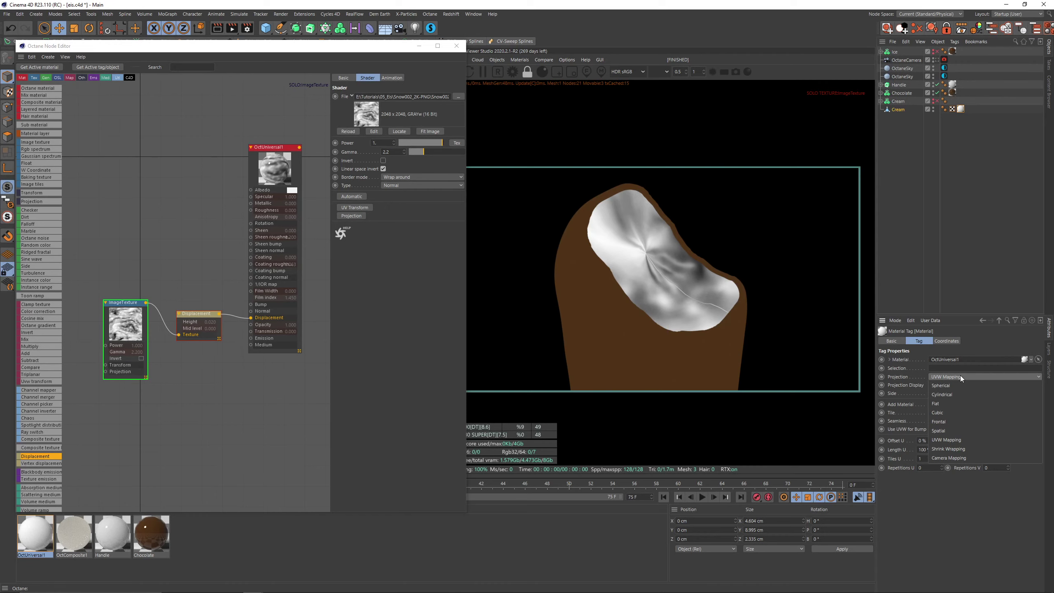
click(954, 412)
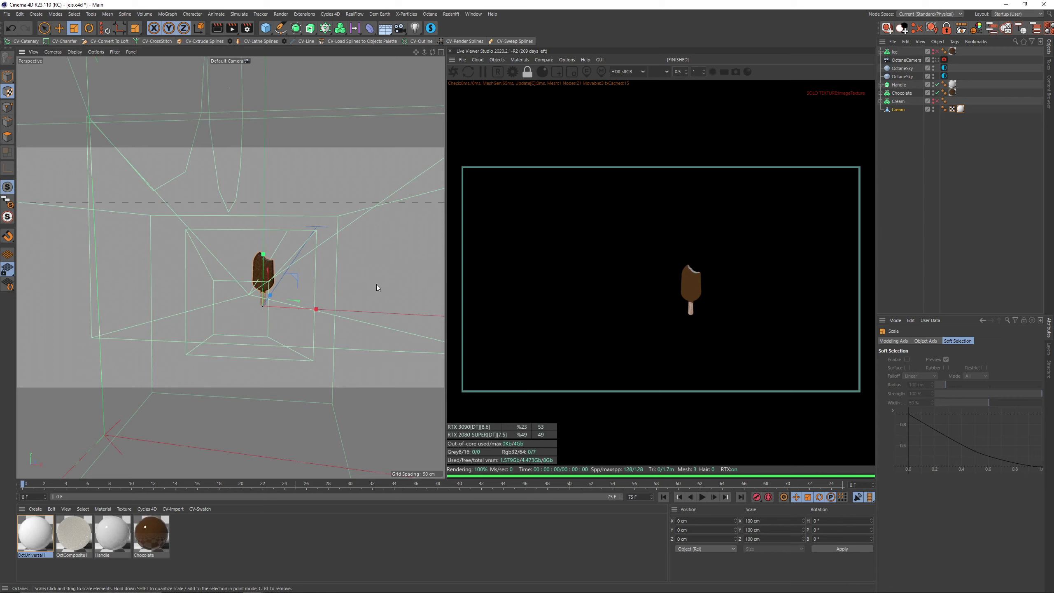
Move the cream's texture projection to about X 1.415 cm, Y 8.616 cm and scale it down to about 4.233 cm.
drag(375, 285, 68, 345)
alt+right_drag(256, 254, 346, 261)
alt+drag(302, 279, 229, 310)
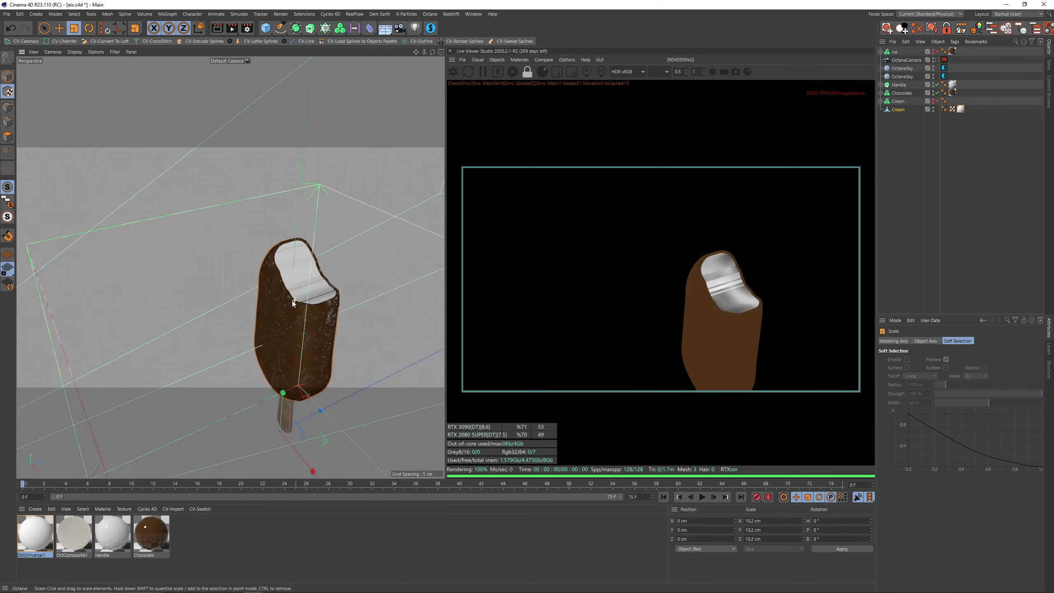
alt+right_drag(292, 299, 231, 266)
alt+middle_drag(316, 338, 324, 327)
key(e)
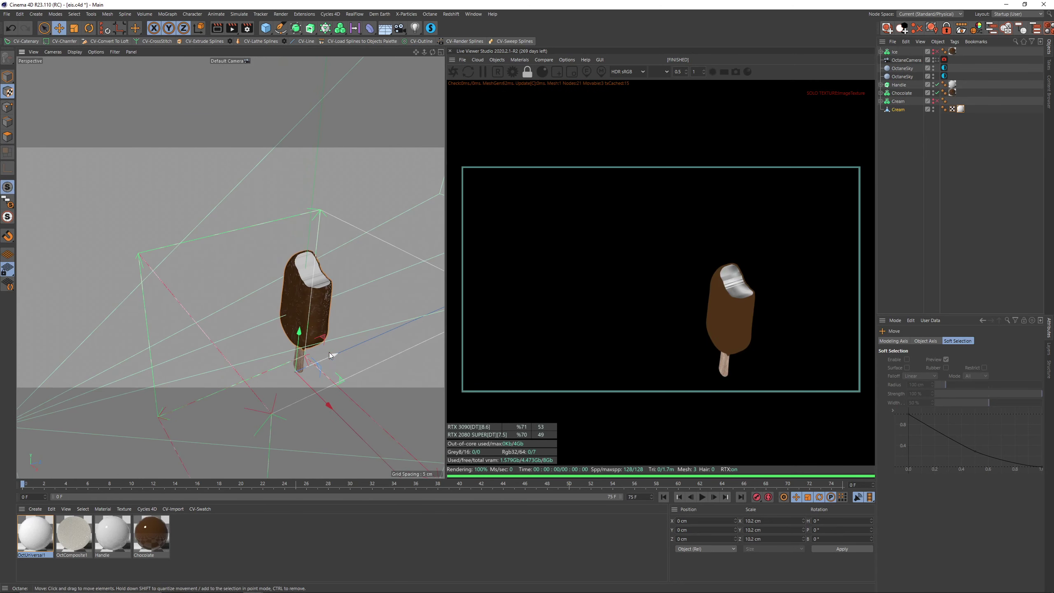
drag(320, 368, 340, 289)
key(t)
drag(364, 325, 117, 318)
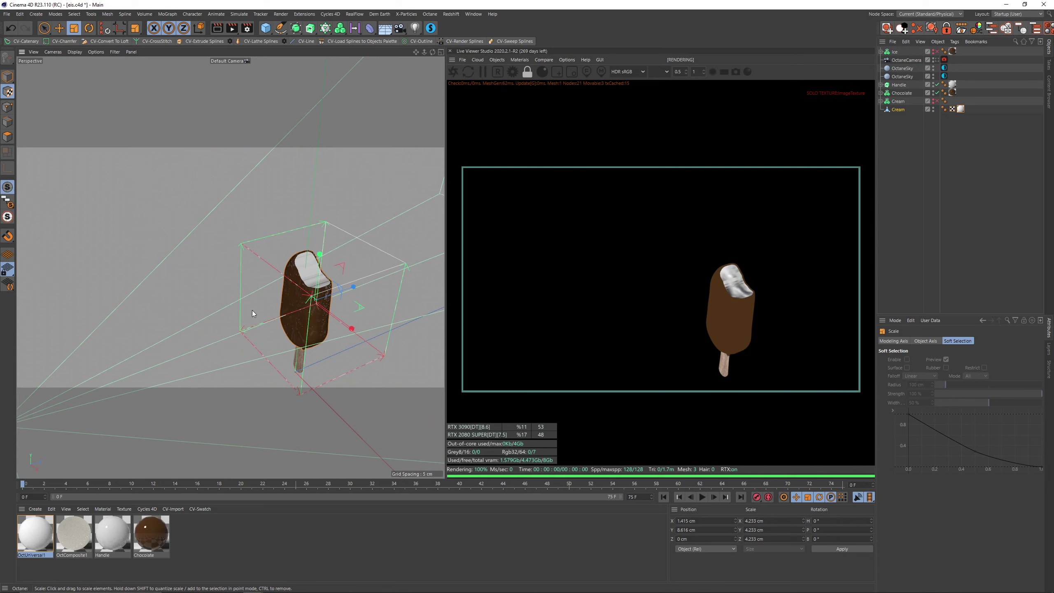
Rotate the cream's texture projection to a bank angle of about 48.3°.
scroll(334, 285, up, 5)
alt+drag(368, 260, 303, 271)
key(r)
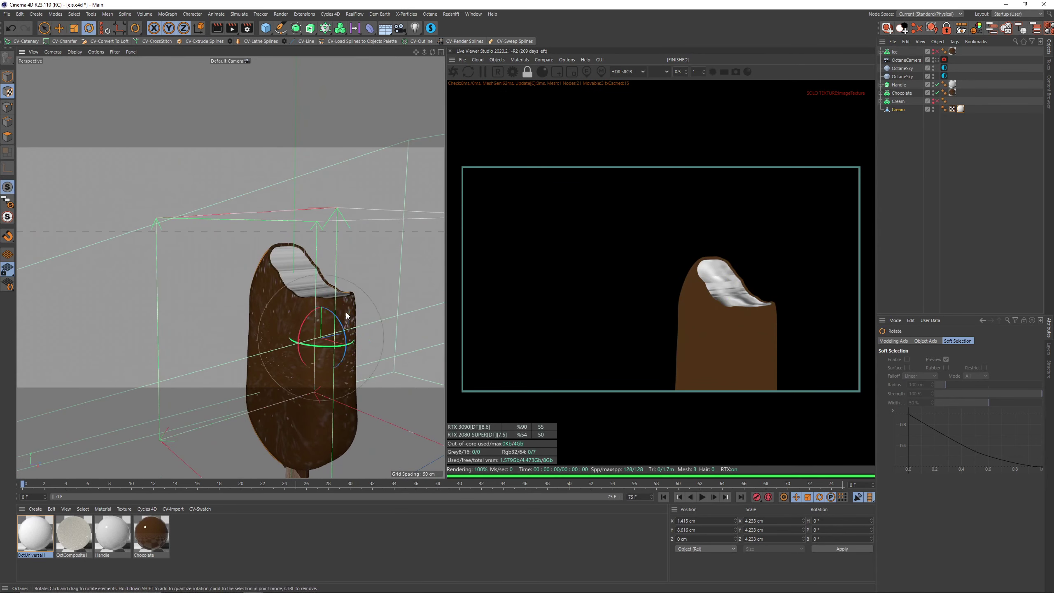
drag(341, 323, 340, 346)
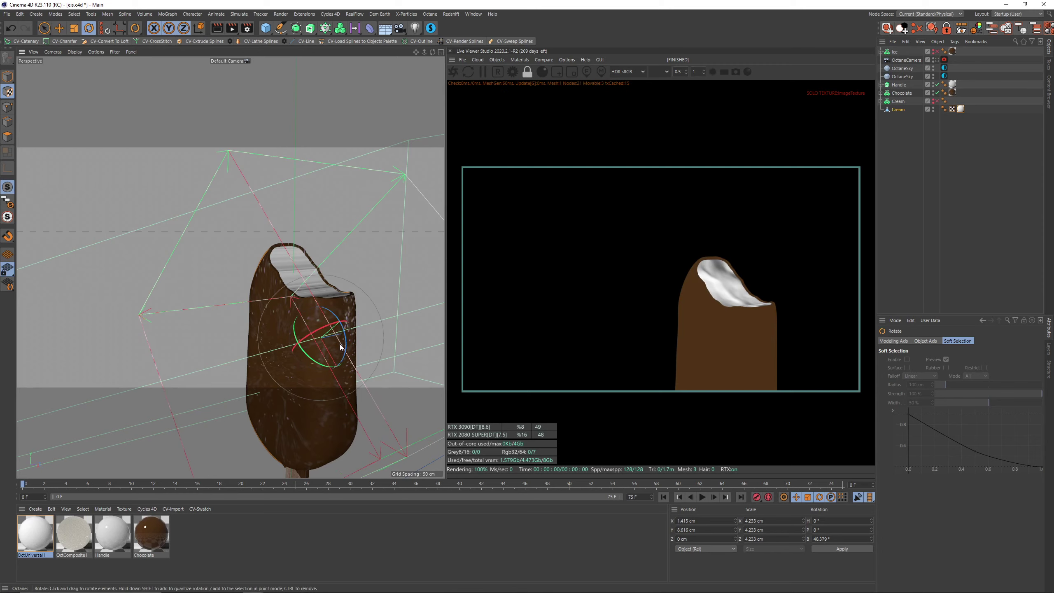
Select all polygons of the Cream object's bite surface, band by band, using Phong Break Selection with a 6.5° Phong Angle.
alt+right_drag(300, 270, 346, 272)
alt+drag(346, 272, 239, 282)
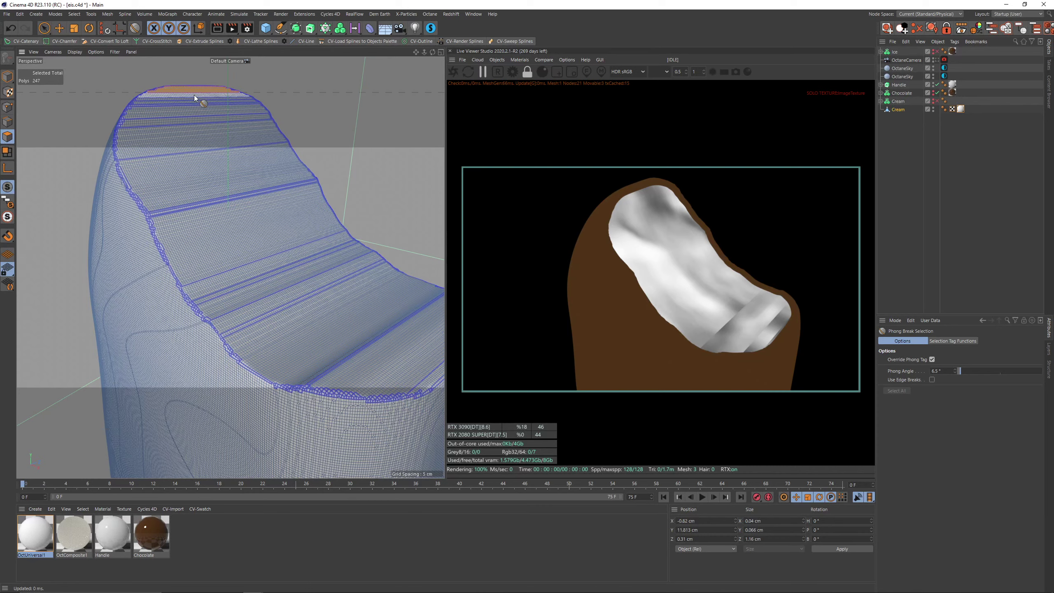
mouse_move(196, 97)
mouse_down()
mouse_move(238, 214)
mouse_move(219, 206)
mouse_move(256, 220)
mouse_up()
scroll(220, 206, up, 6)
scroll(254, 219, up, 2)
shift+click(241, 214)
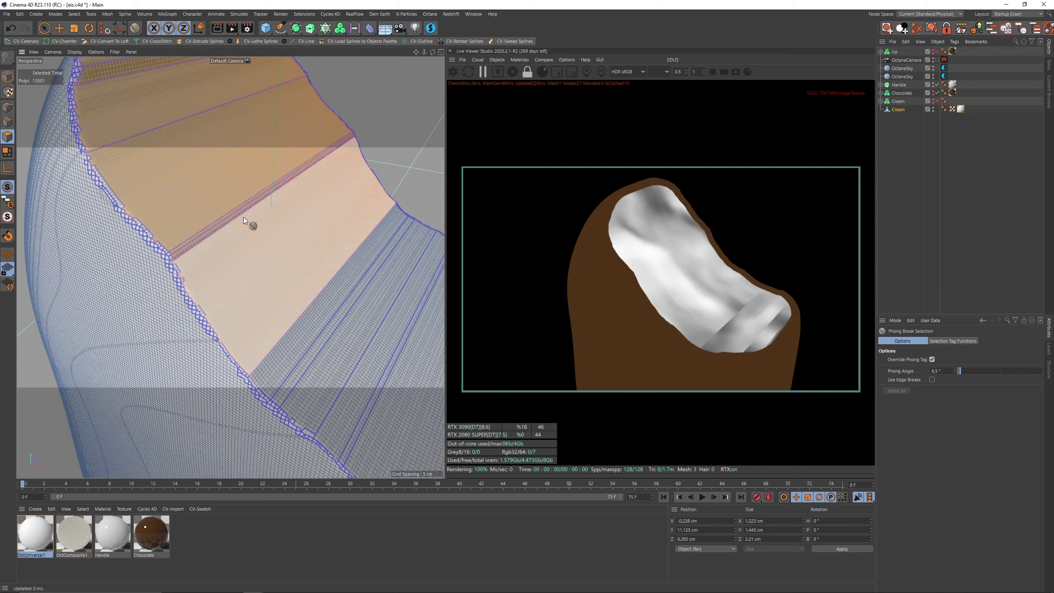
shift+click(244, 218)
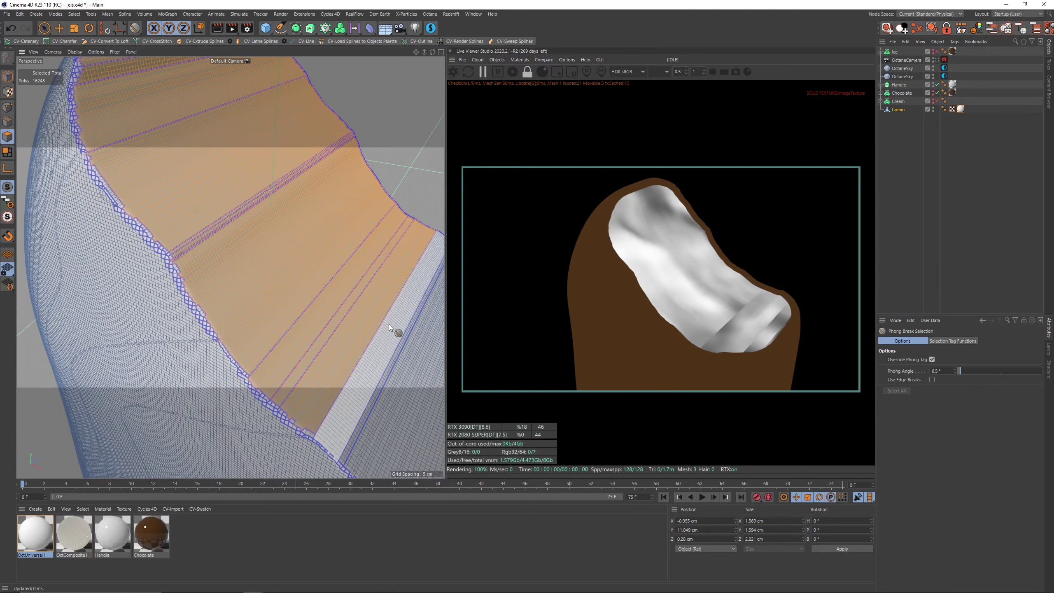
shift+click(394, 324)
alt+middle_drag(394, 324, 286, 210)
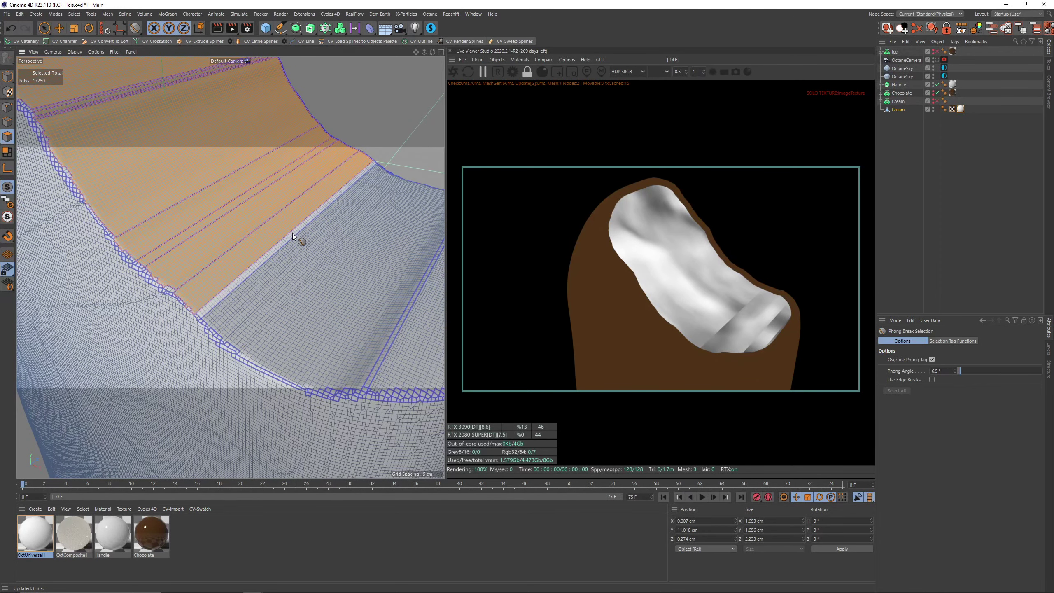
shift+click(292, 234)
shift+click(307, 259)
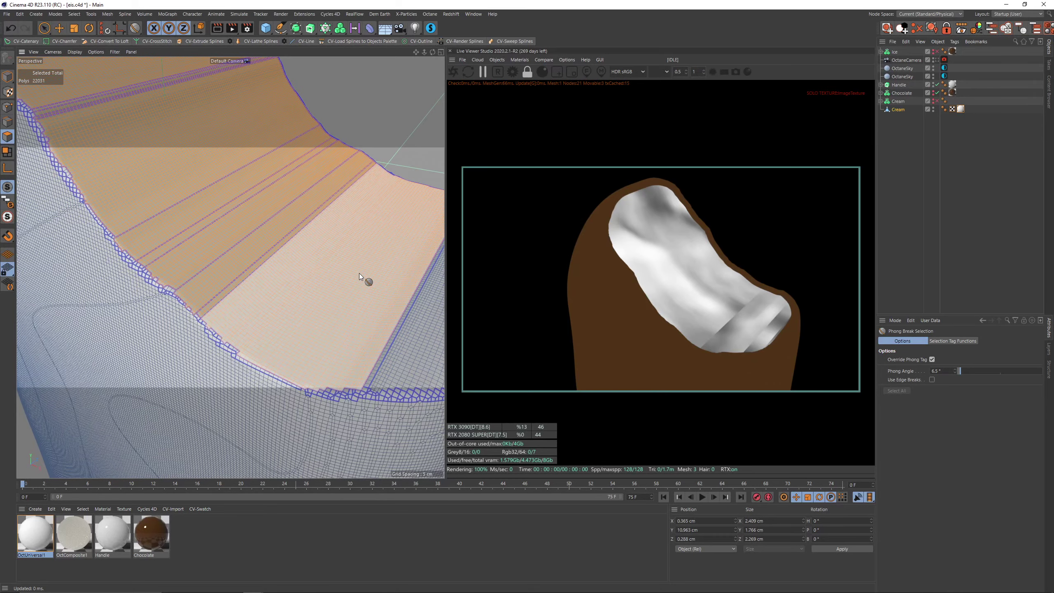
alt+right_drag(359, 274, 343, 262)
alt+middle_drag(343, 262, 319, 261)
shift+click(318, 266)
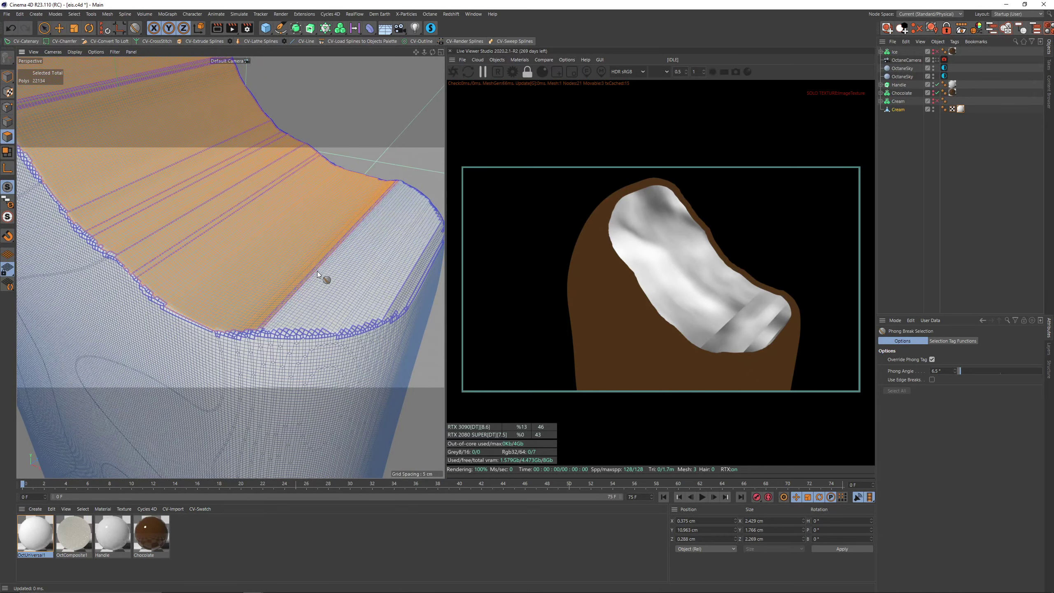
mouse_move(317, 271)
alt+mouse_down()
mouse_move(354, 276)
mouse_move(345, 283)
alt+mouse_up()
shift+click(352, 278)
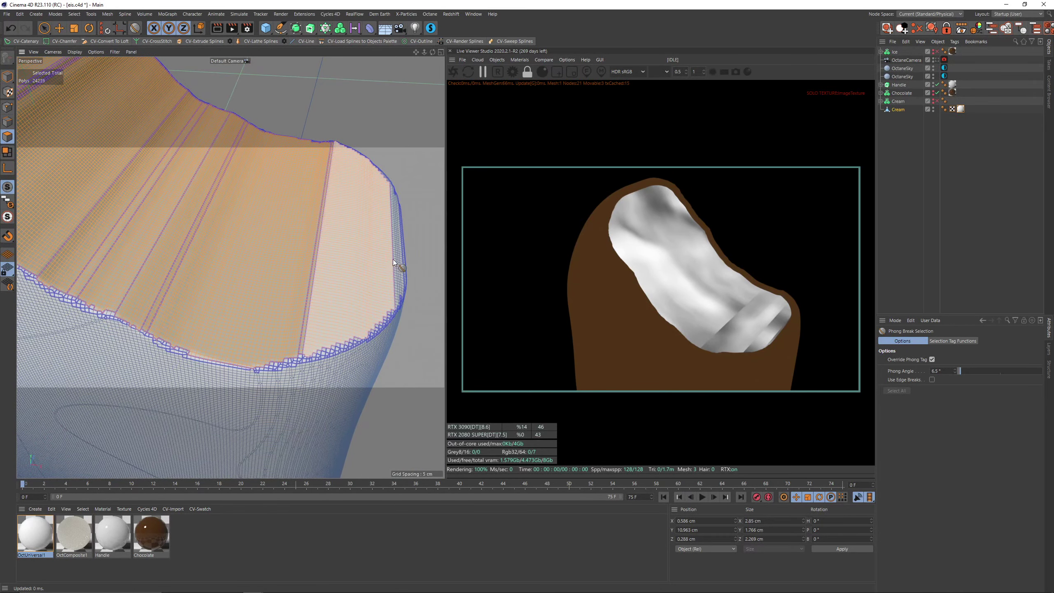
shift+click(398, 257)
Invert the polygon selection and delete everything on the Cream object except the bite surface.
alt+drag(349, 246, 307, 112)
alt+drag(315, 150, 163, 71)
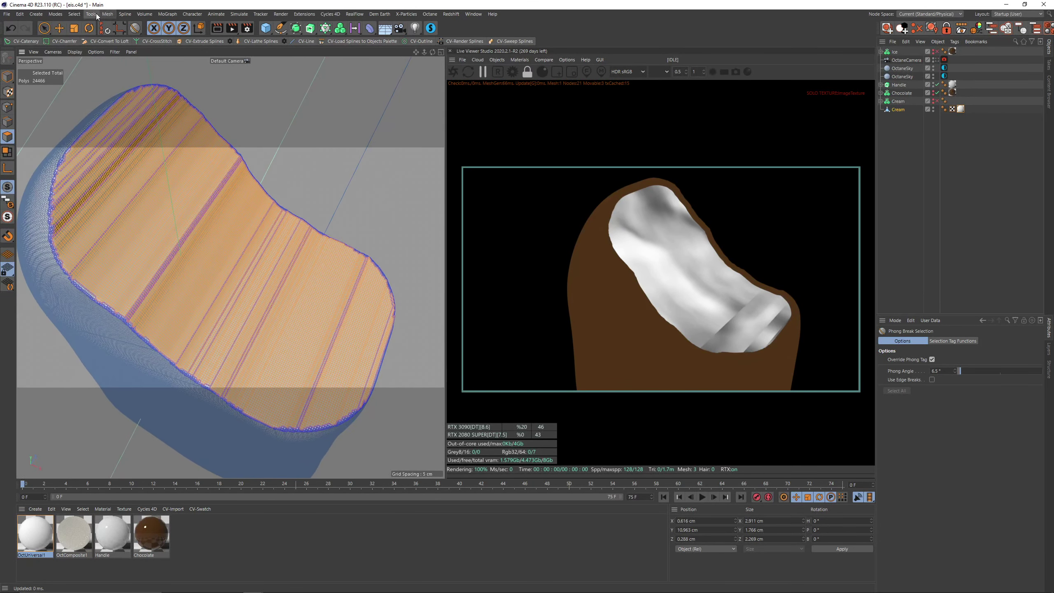
click(75, 14)
click(115, 122)
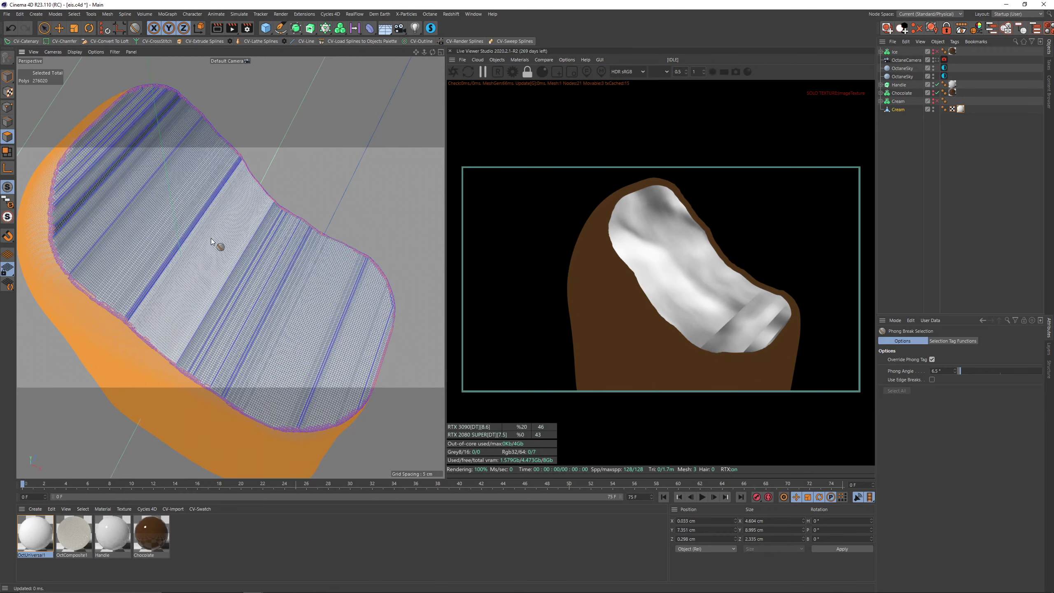
key(Delete)
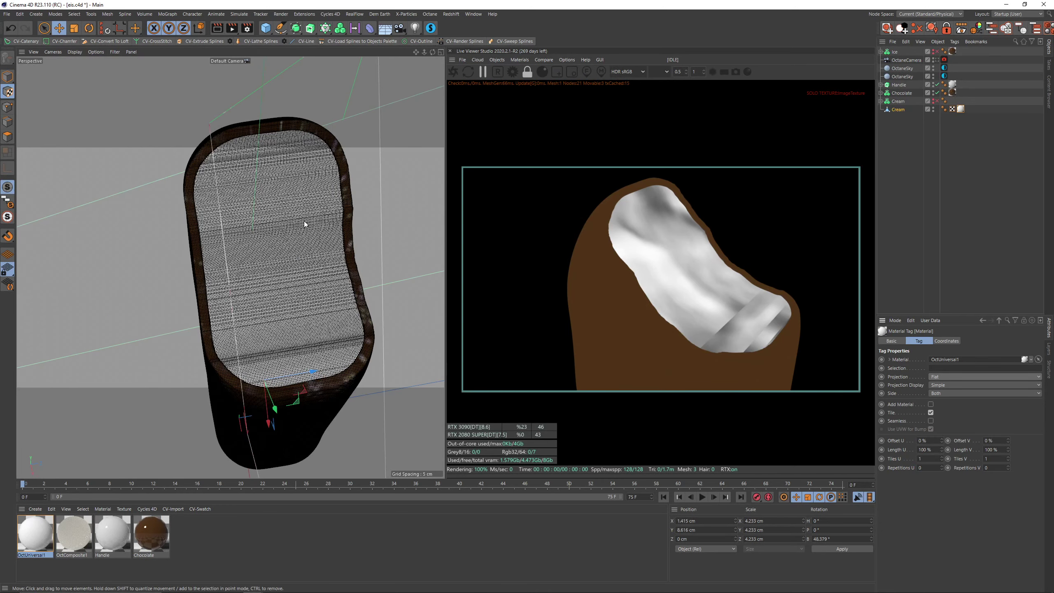
Rotate the cream's flat texture projection to about H 90°, P -41.6°, B 90° and refresh the live render to check the bite.
alt+right_drag(304, 232, 280, 241)
alt+drag(280, 240, 352, 223)
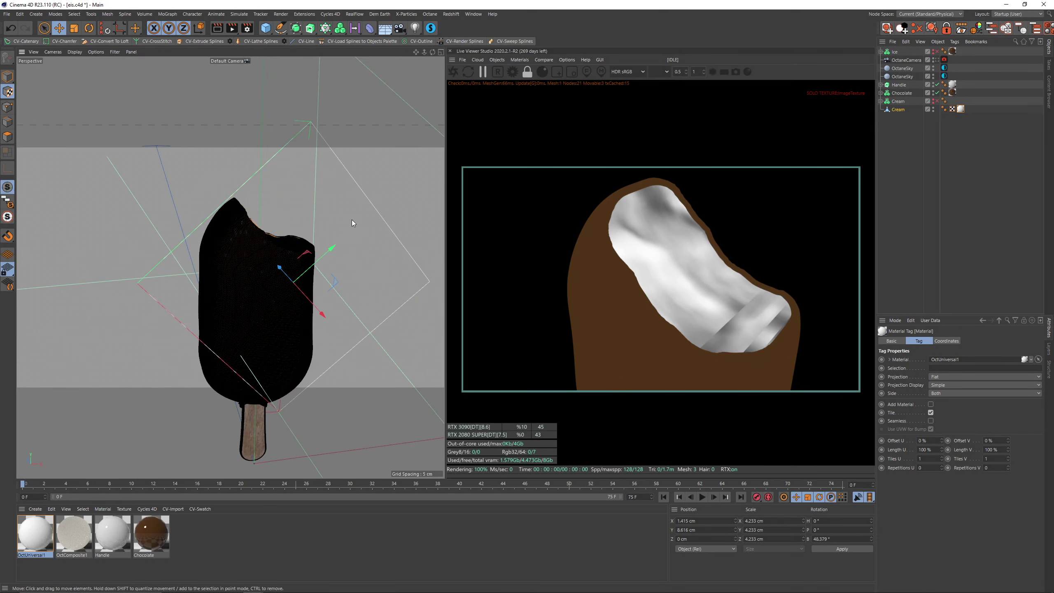
key(r)
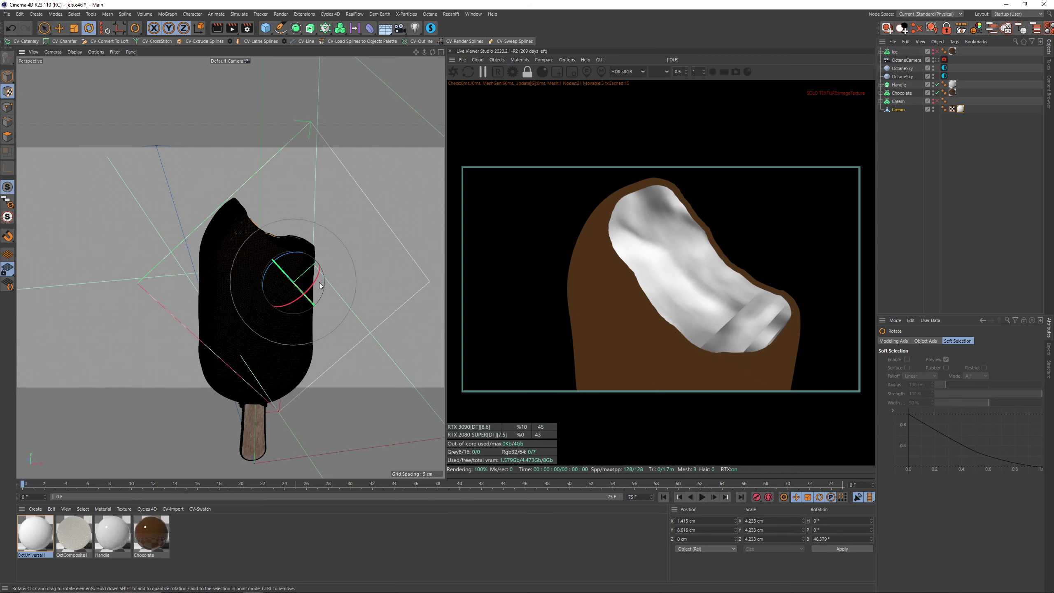
drag(320, 282, 324, 241)
click(453, 73)
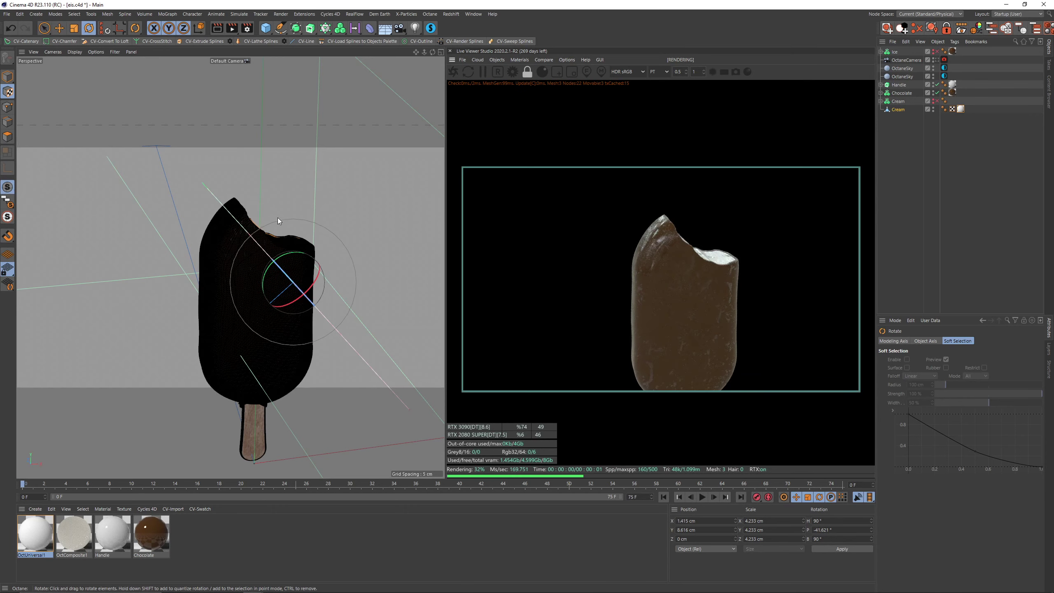
alt+drag(267, 238, 213, 271)
alt+right_drag(241, 240, 282, 238)
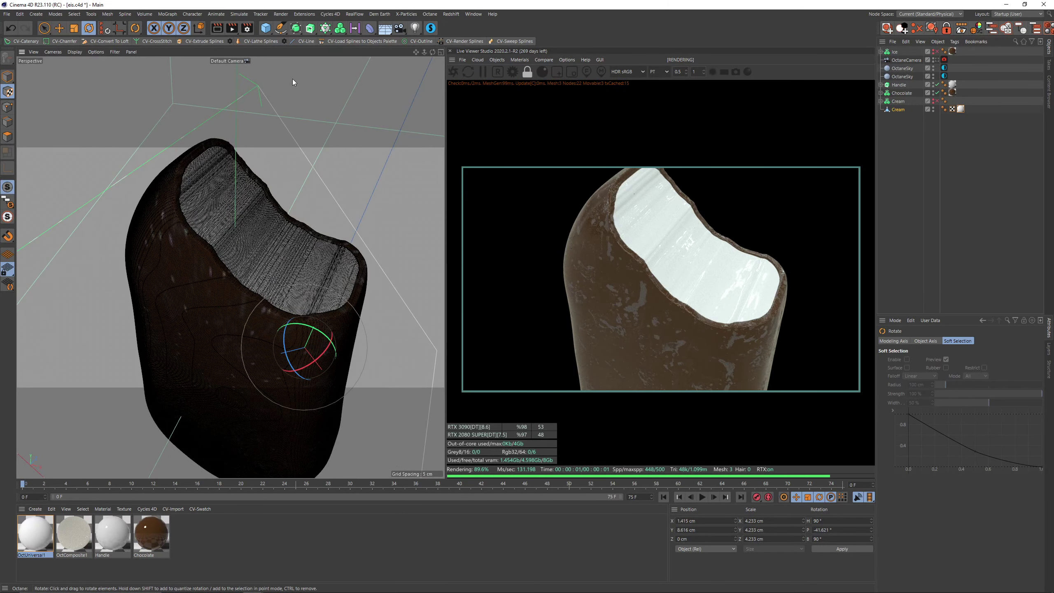
Solo the OctUniversal1 material's ImageTexture node to preview the flat mapping, and close the material and node editors.
double_click(36, 533)
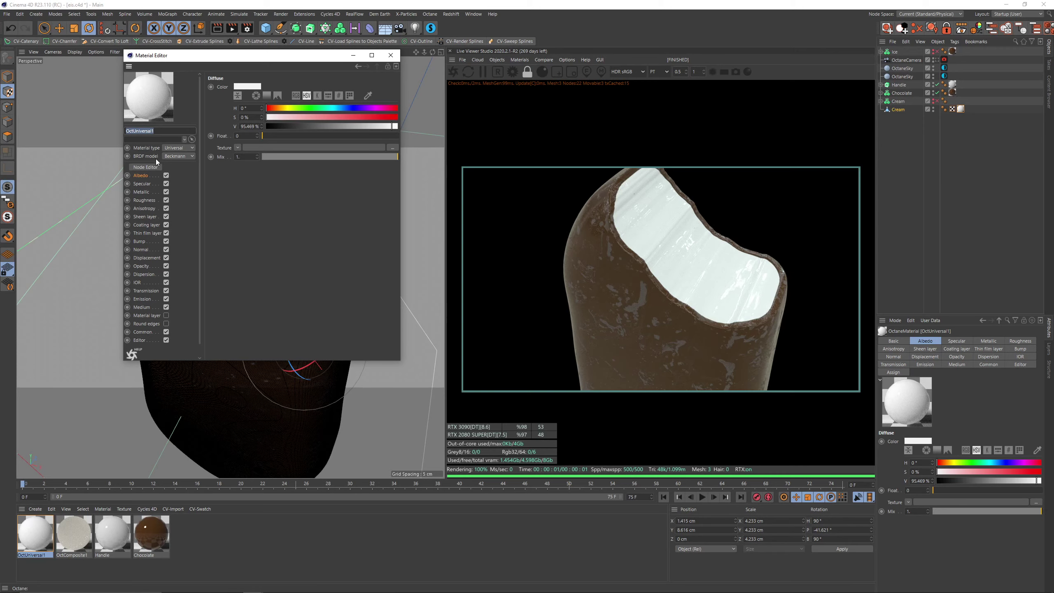
click(157, 166)
right_click(126, 322)
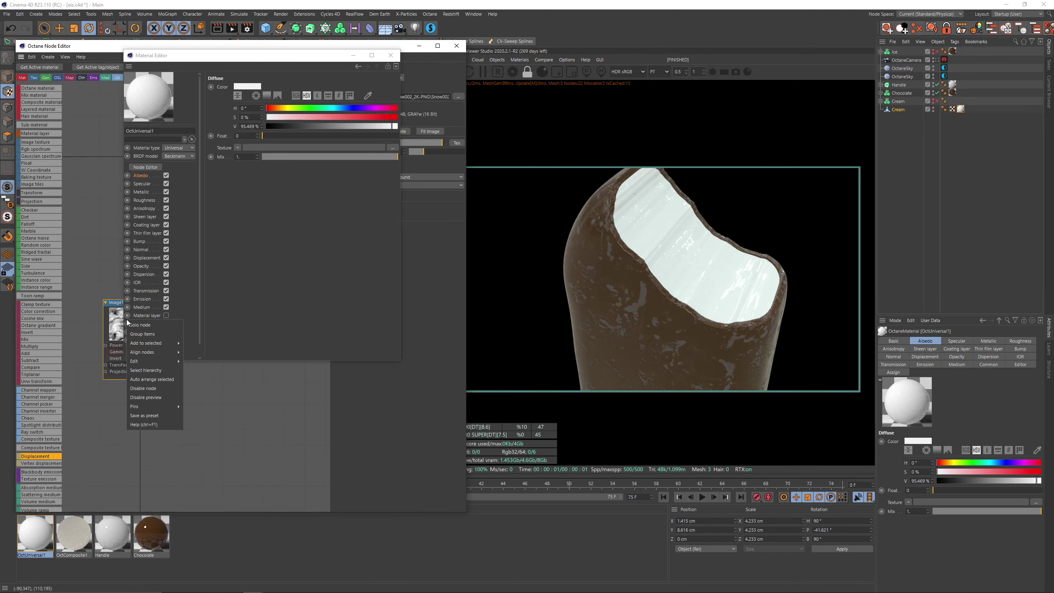
click(139, 326)
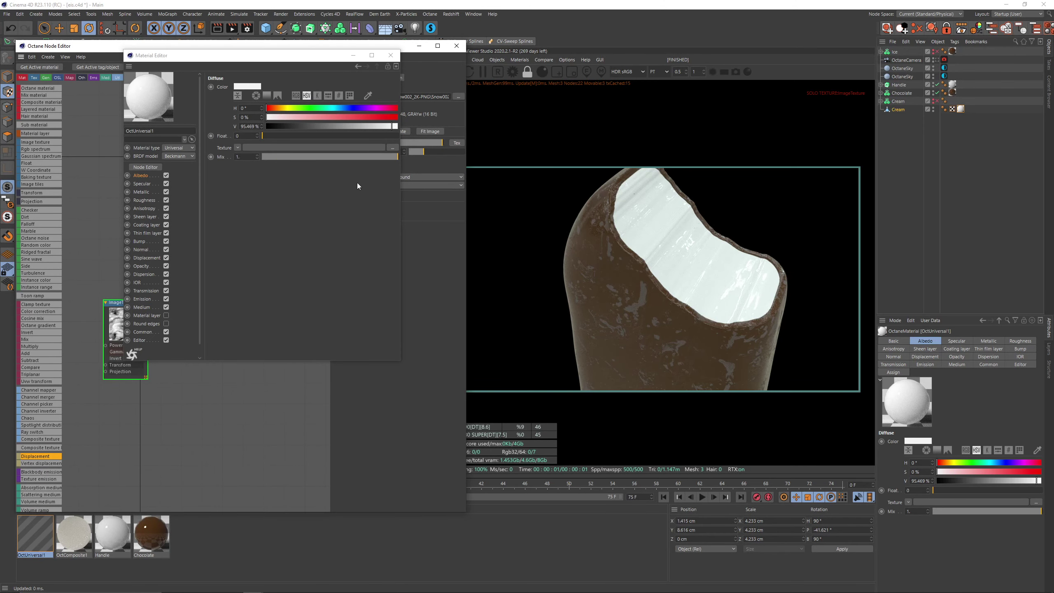
click(391, 55)
click(457, 45)
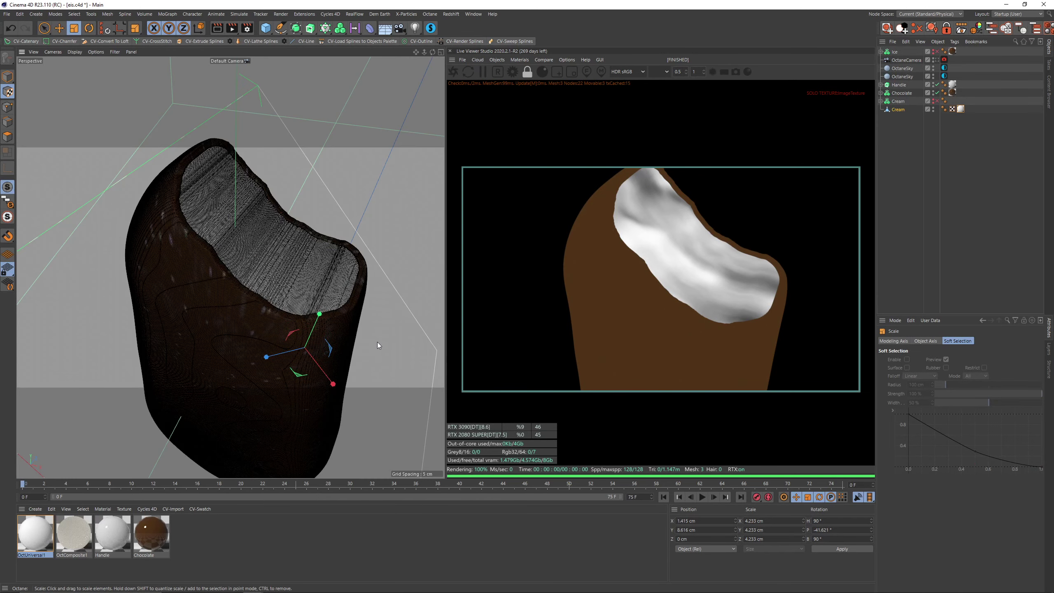
Scale the cream's texture projection down to about 0.351 cm and turn off the ImageTexture node's solo preview.
drag(378, 344, 24, 363)
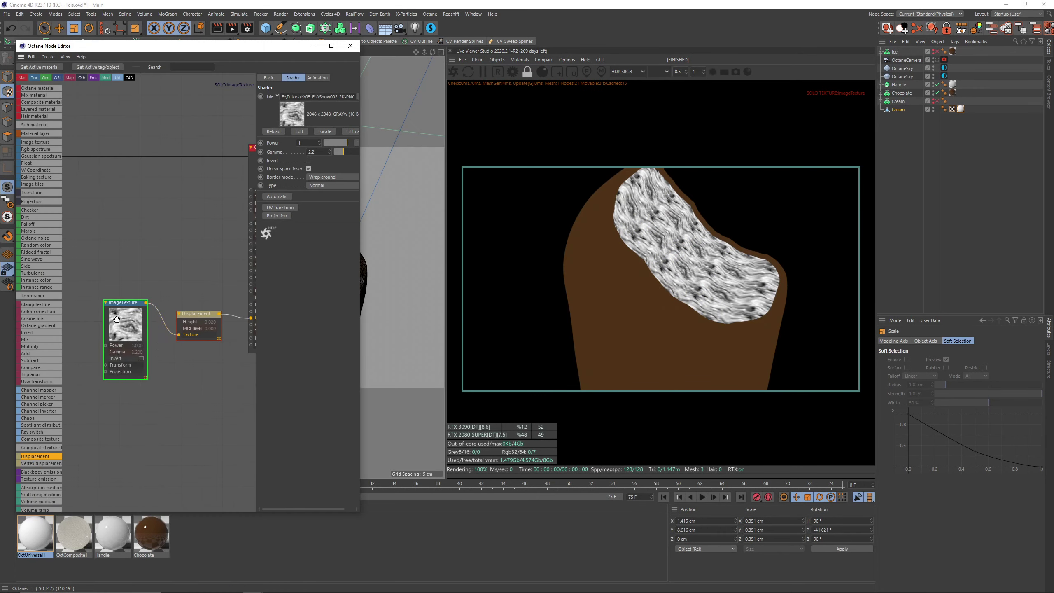
right_click(120, 328)
click(137, 353)
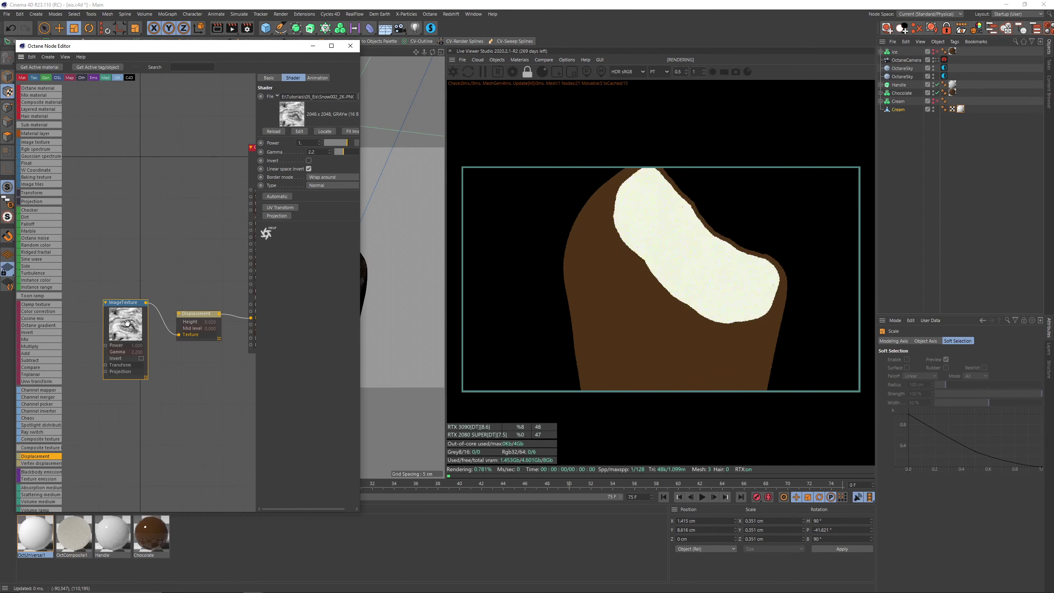
Set the Displacement node's Height to 0.1 cm.
middle_drag(192, 374, 163, 367)
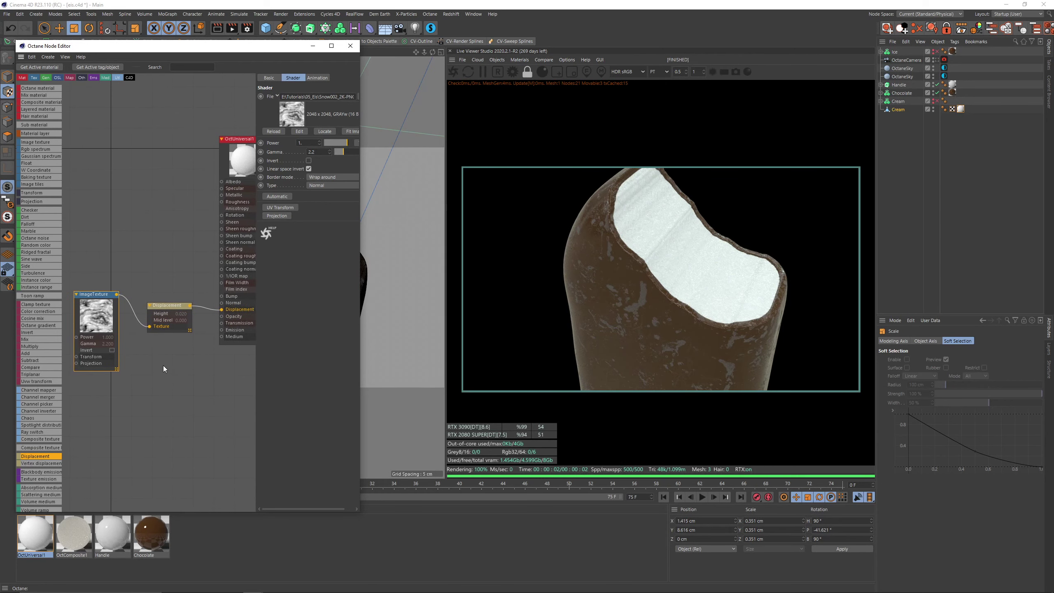
click(167, 306)
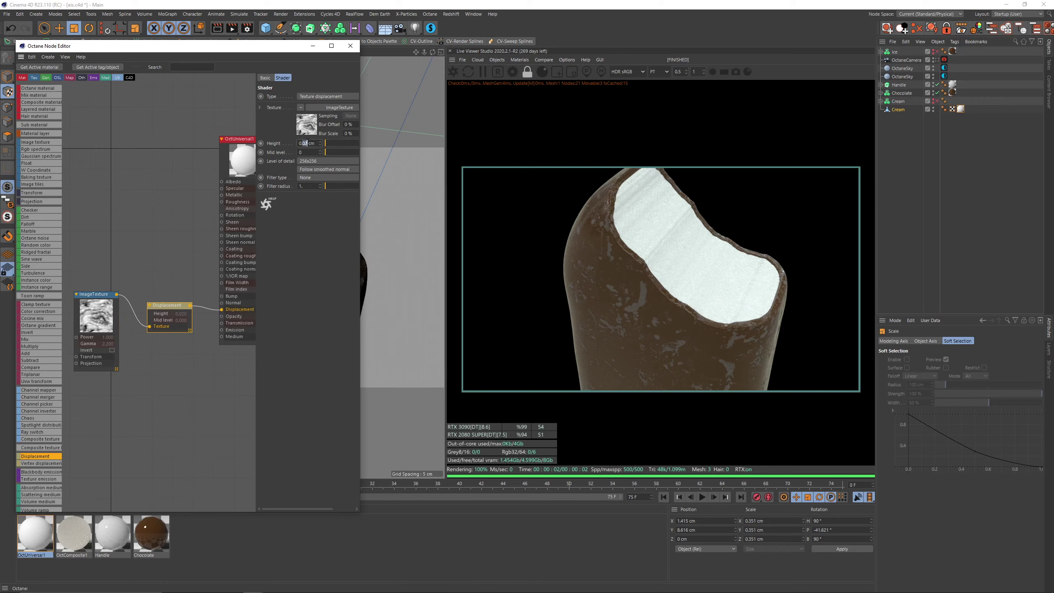
text(0.1)
key(Return)
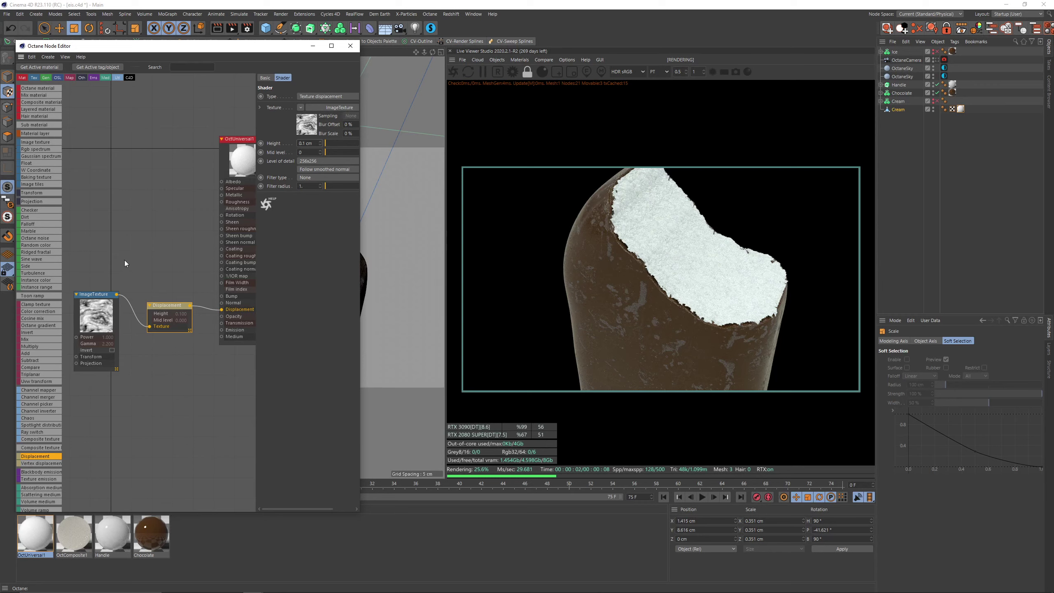
Set the Displacement node's Level of detail to 2048x2048 and raise its Mid level.
click(97, 294)
click(167, 305)
click(326, 161)
click(328, 198)
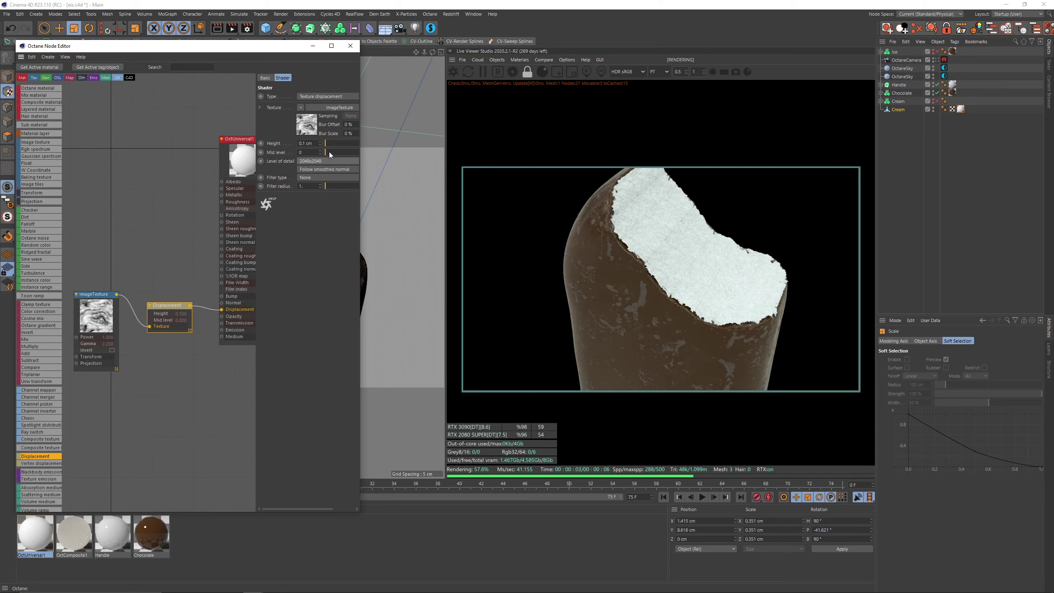
drag(330, 152, 367, 155)
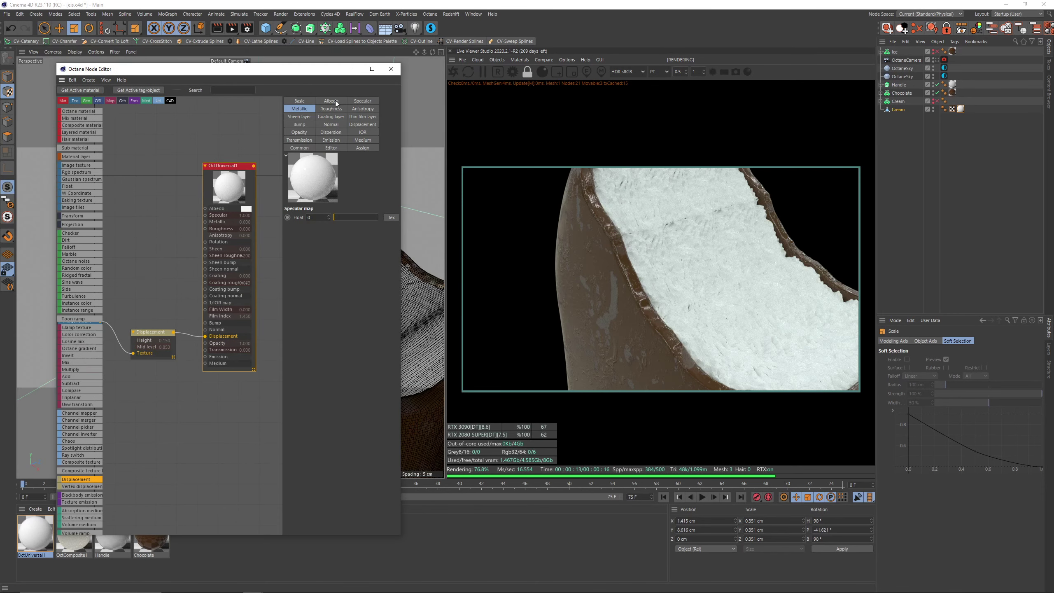
Set the cream material's Transmission type to Diffuse and connect a new Float texture node to its Transmission input.
click(299, 139)
click(364, 216)
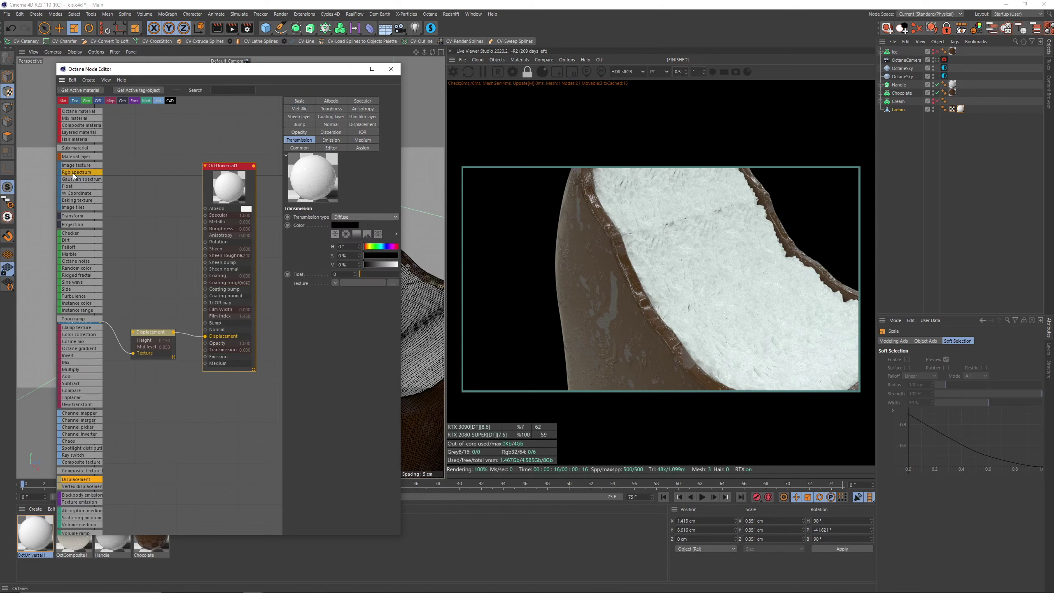
drag(71, 184, 205, 349)
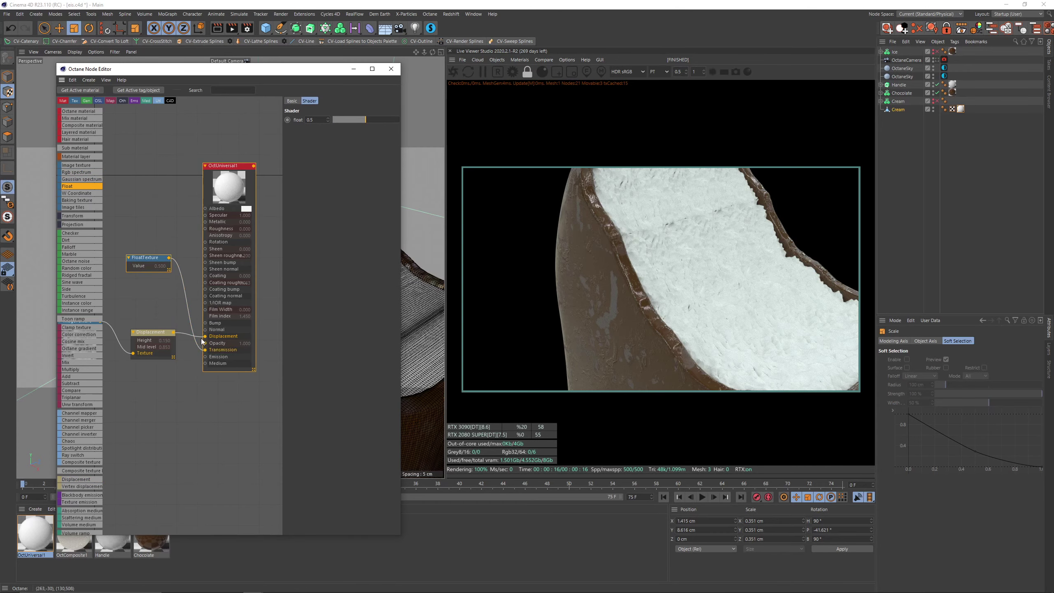
Raise the value of the FloatTexture node feeding the cream material's Transmission to 1.
click(143, 259)
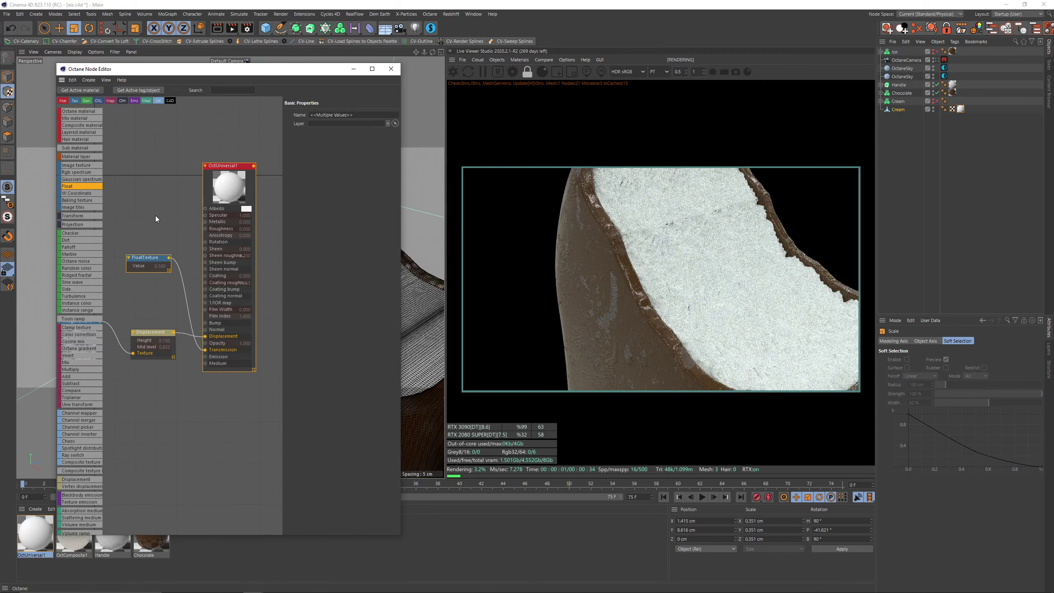
click(150, 261)
drag(369, 119, 400, 119)
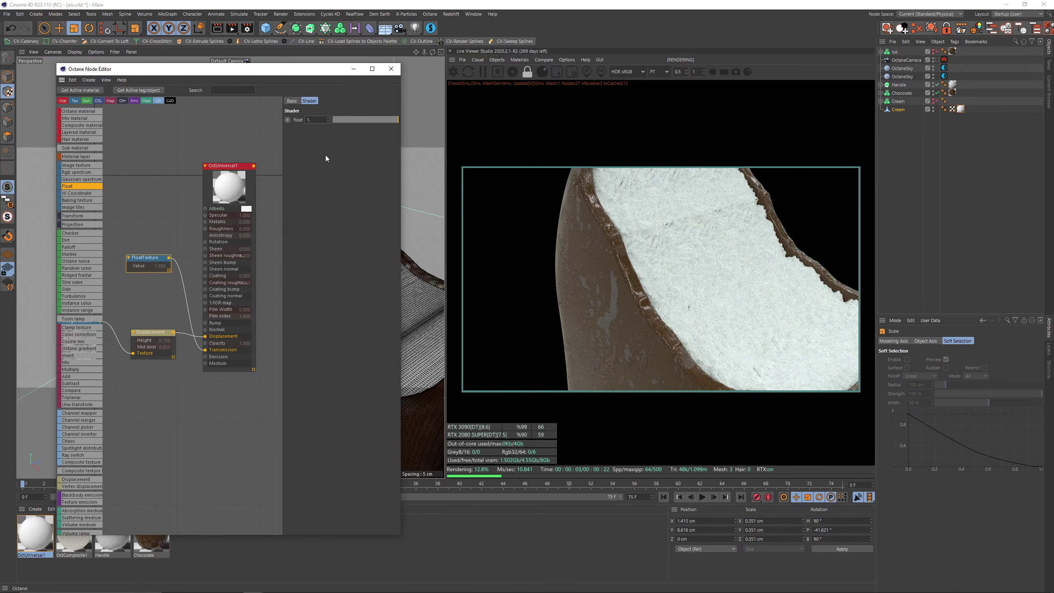
Darken the cream material's Albedo color to a value of 37%.
drag(228, 168, 231, 151)
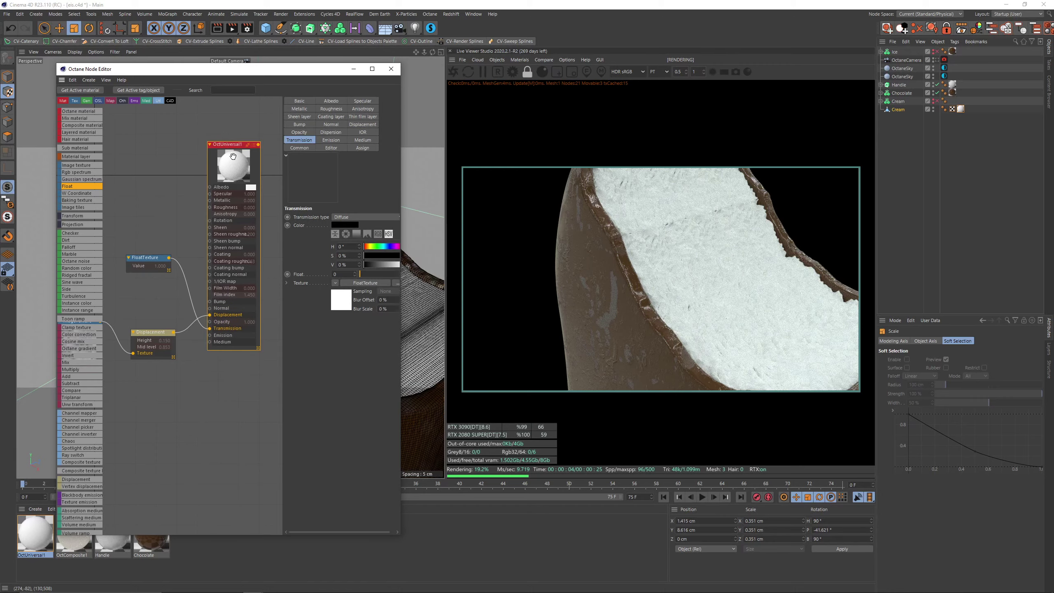
click(331, 101)
drag(380, 256, 364, 257)
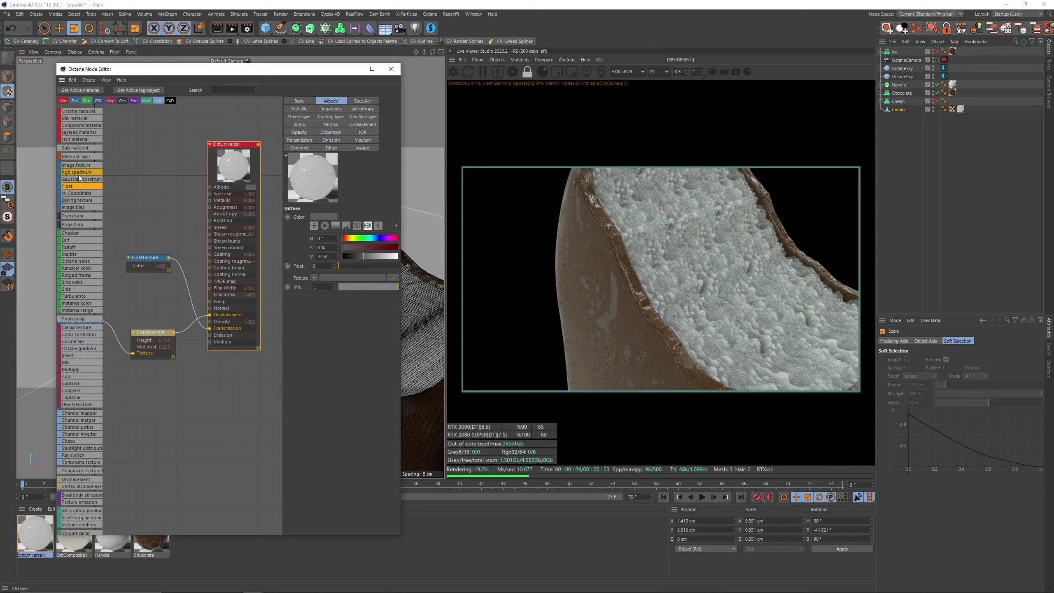
Add an RGB spectrum node and connect it to the cream material's Transmission input in place of the FloatTexture.
drag(78, 175, 210, 330)
click(144, 177)
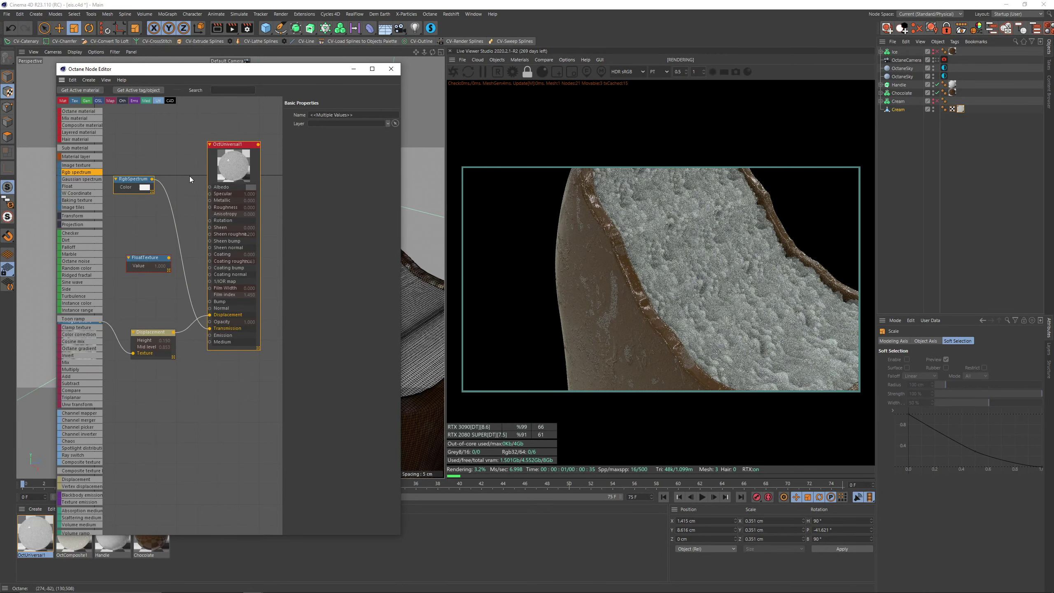
click(166, 198)
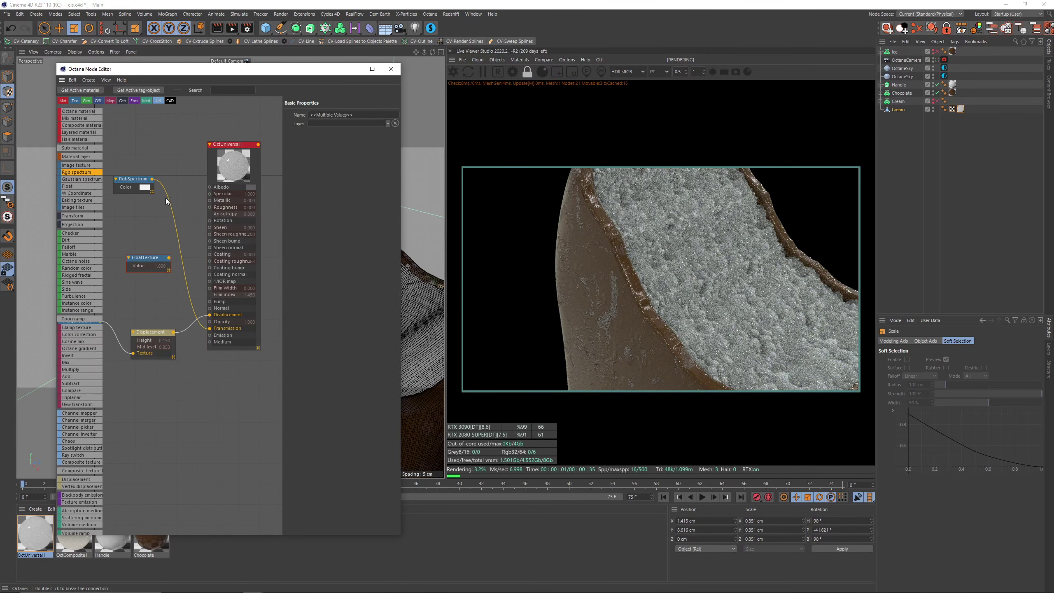
Tint the RgbSpectrum transmission color to a faint warm white with hue 37° and saturation 1%.
click(134, 179)
key(ctrl+s)
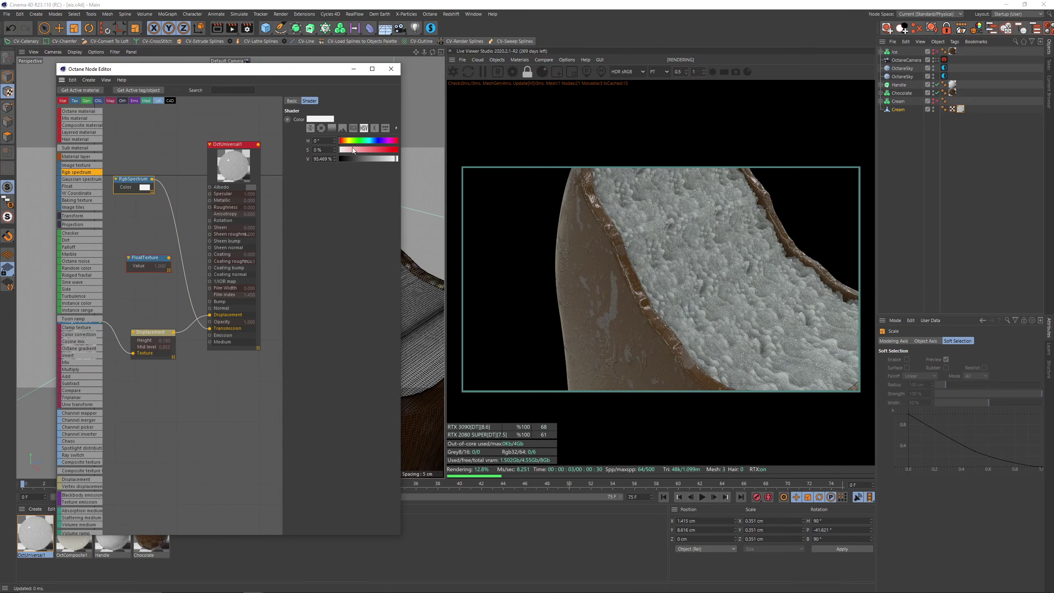
drag(354, 148, 374, 150)
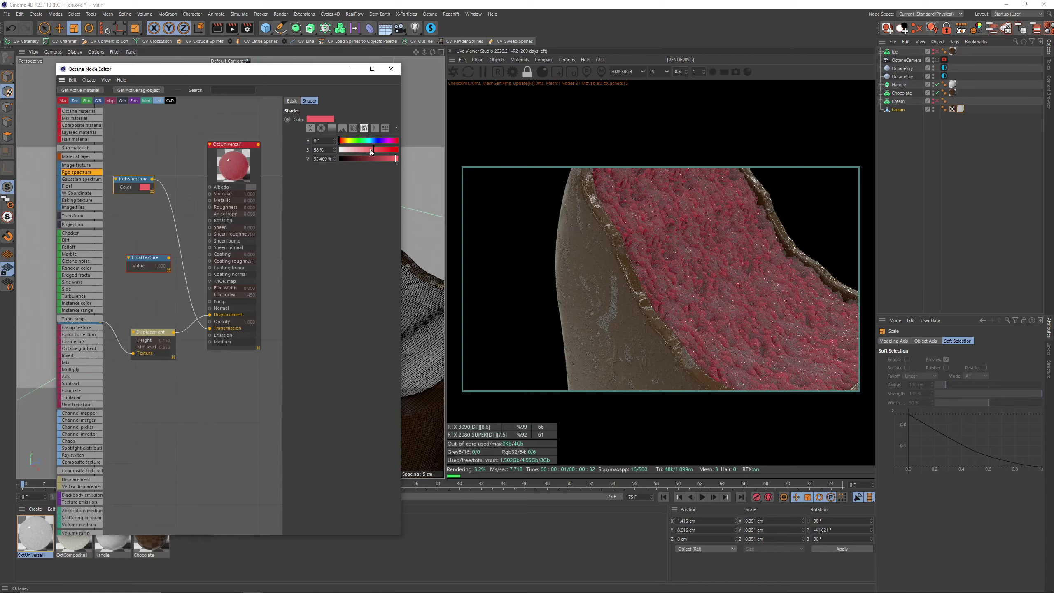
click(347, 141)
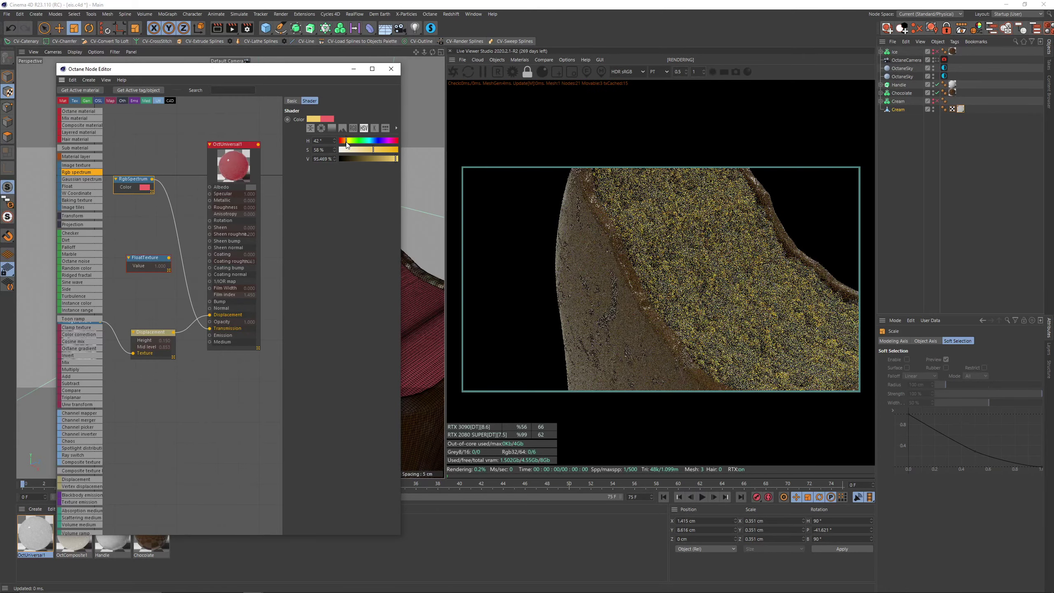
drag(347, 142, 348, 150)
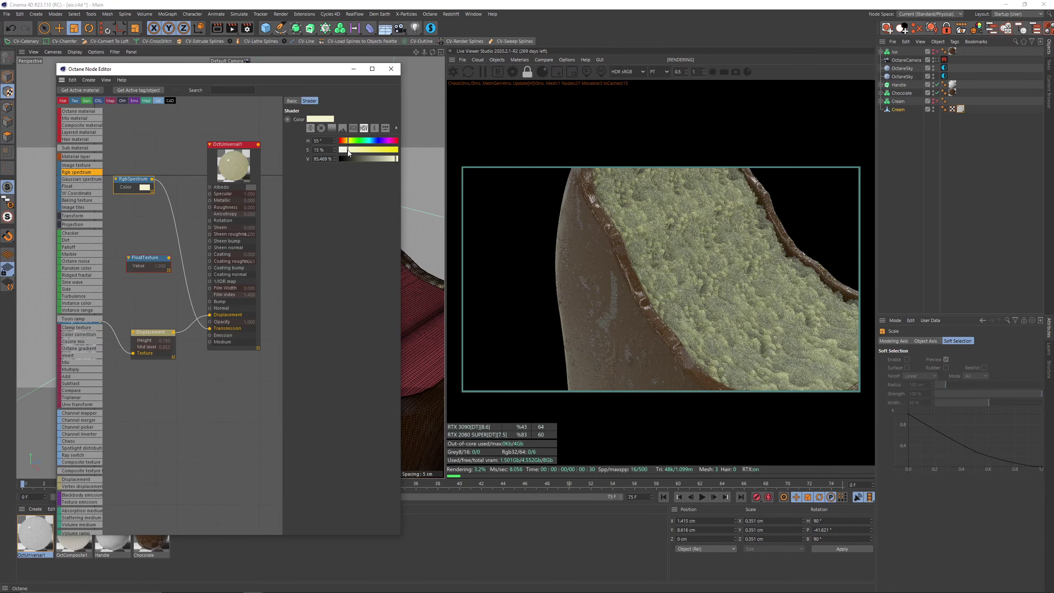
drag(343, 151, 342, 152)
click(346, 141)
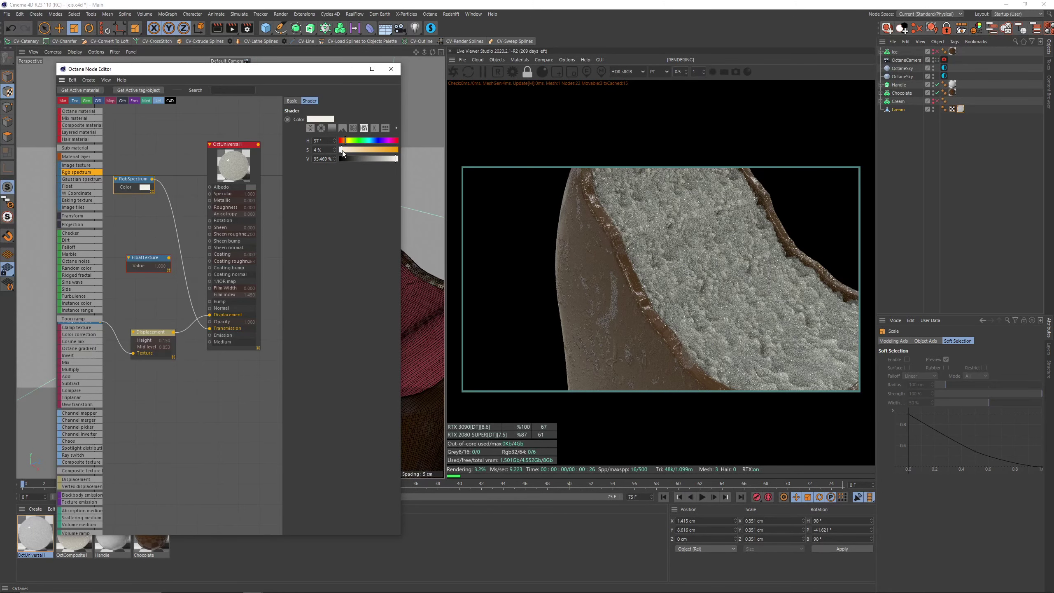
drag(341, 151, 340, 152)
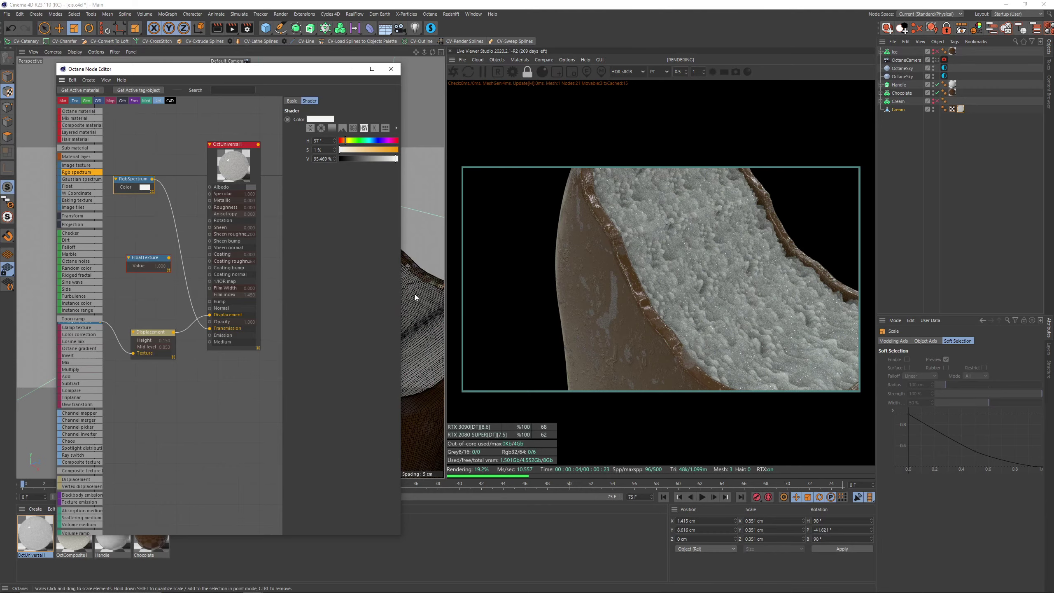
Set the cream material's Albedo to a slightly yellowish off-white with hue 48° and value 87%.
drag(685, 264, 463, 269)
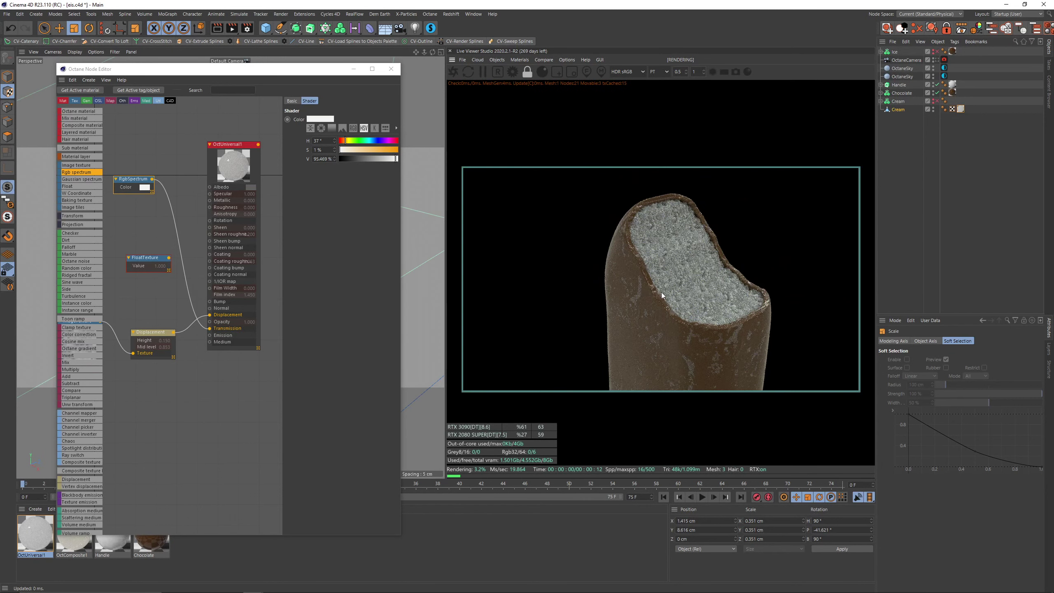
drag(661, 291, 677, 281)
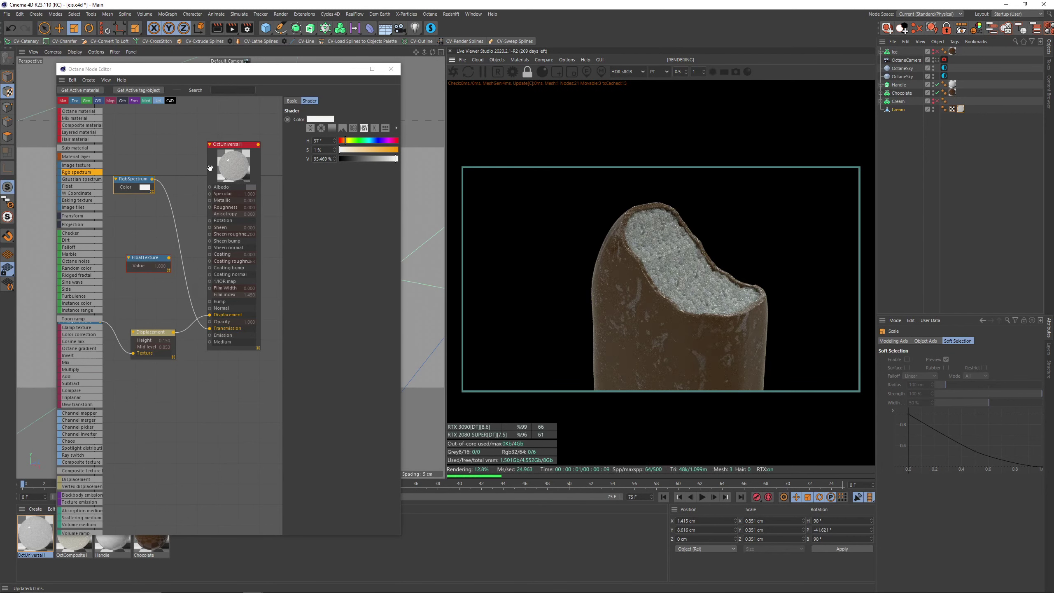
click(227, 158)
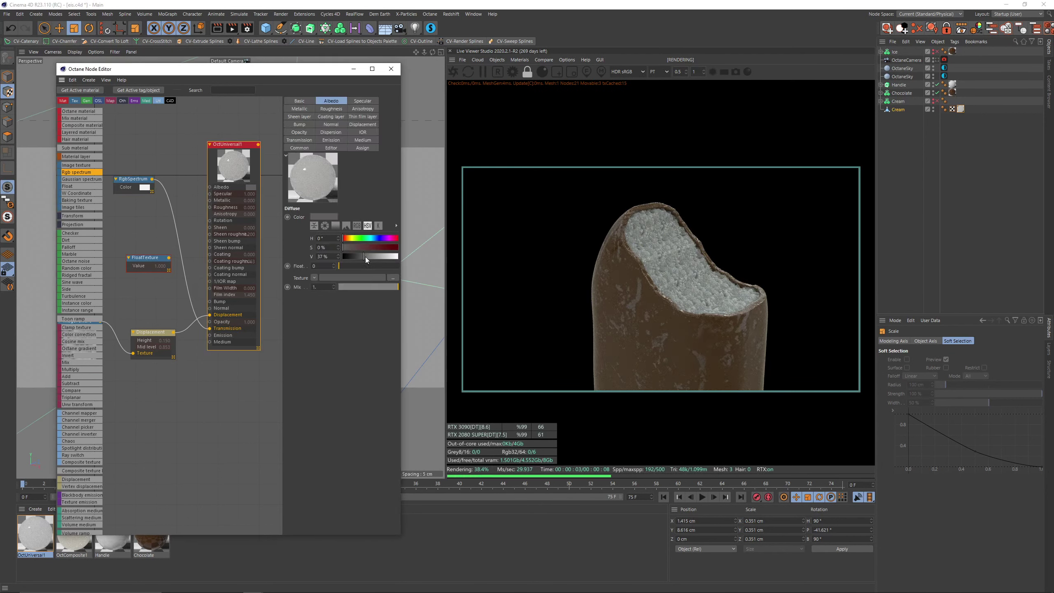
drag(348, 241, 389, 257)
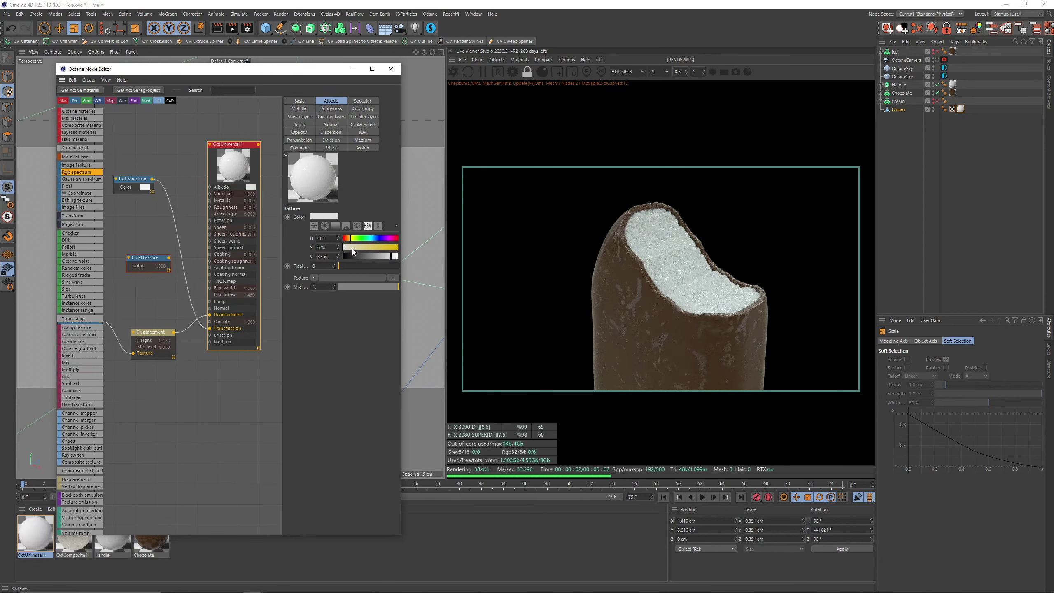
drag(346, 247, 349, 252)
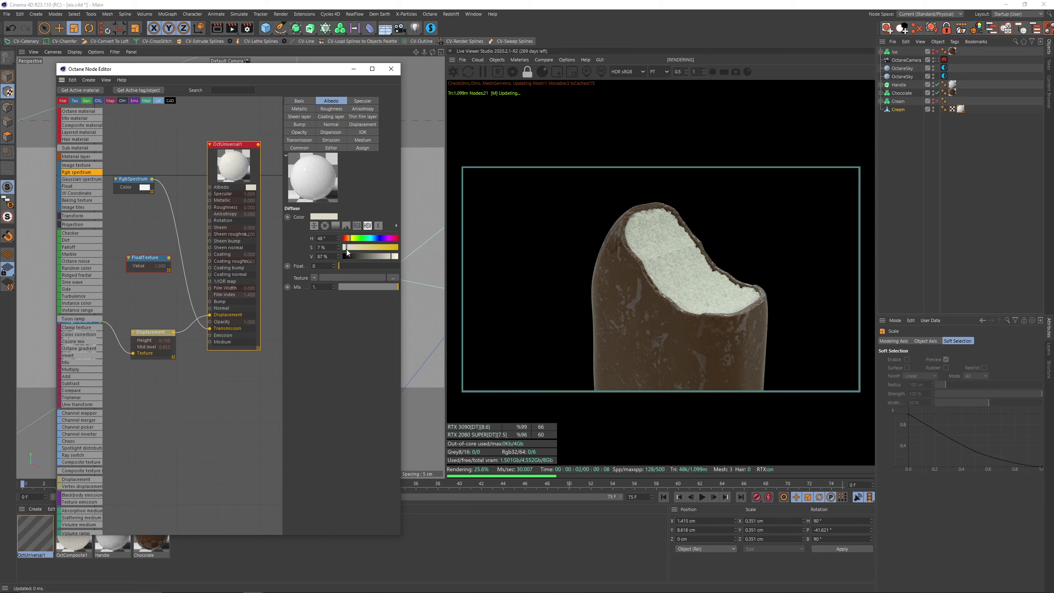
drag(349, 251, 347, 253)
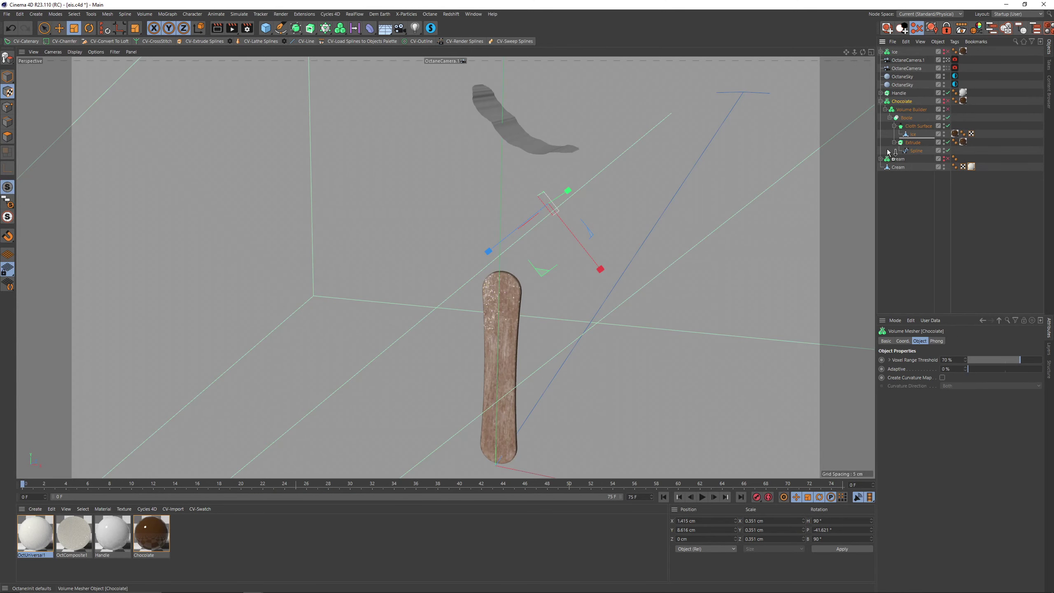
Duplicate the Chocolate volume mesh with its full hierarchy and make the copy visible.
ctrl+drag(888, 152, 897, 172)
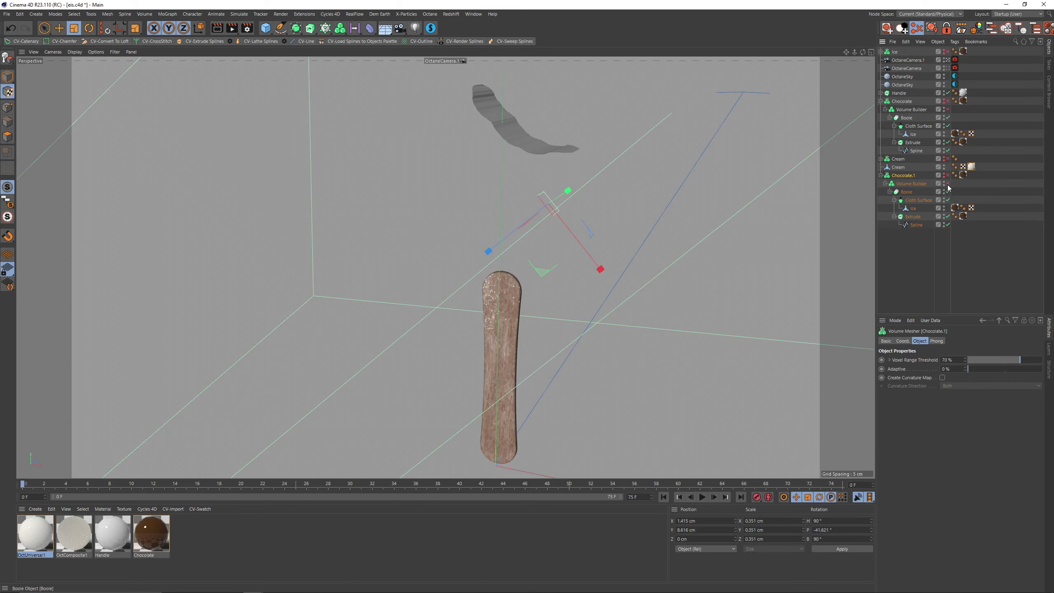
alt+click(945, 176)
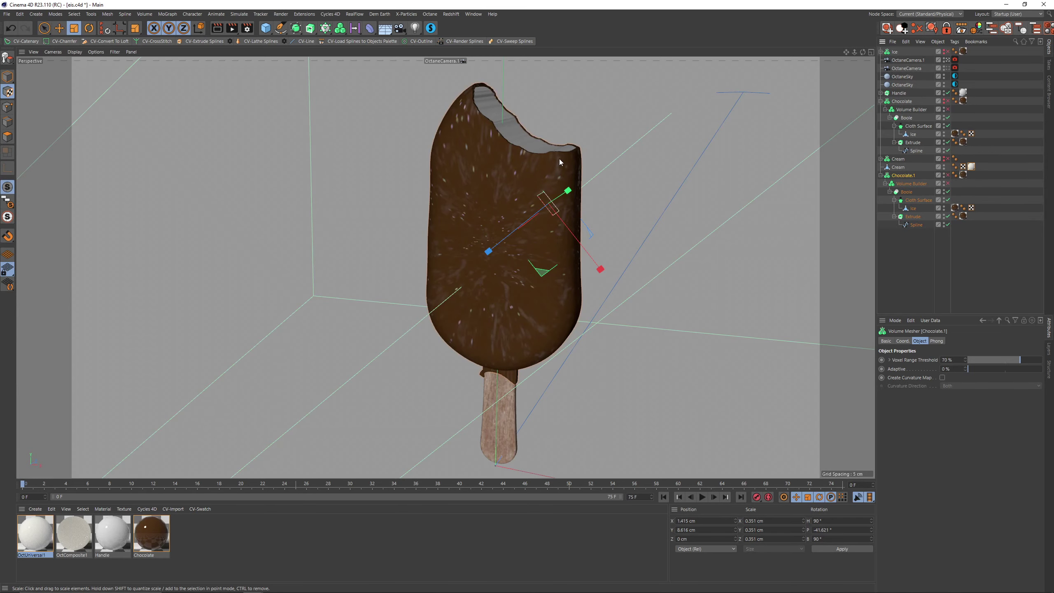
alt+middle_drag(515, 141, 524, 192)
alt+right_drag(523, 191, 532, 191)
scroll(540, 194, up, 3)
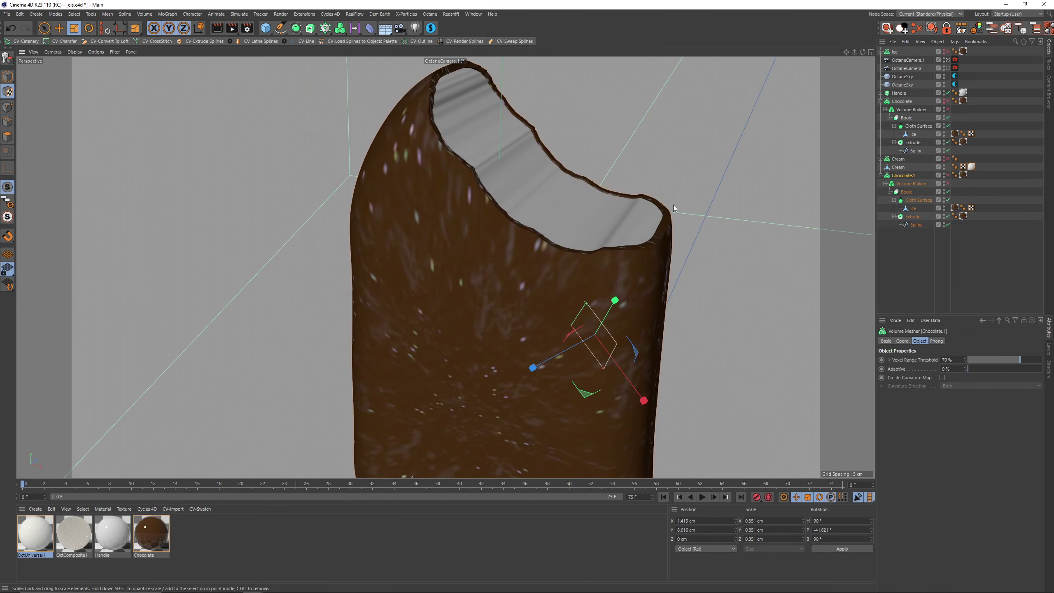
Set the Boolean Type of the Boole inside the duplicated chocolate hierarchy to A intersect B.
click(904, 193)
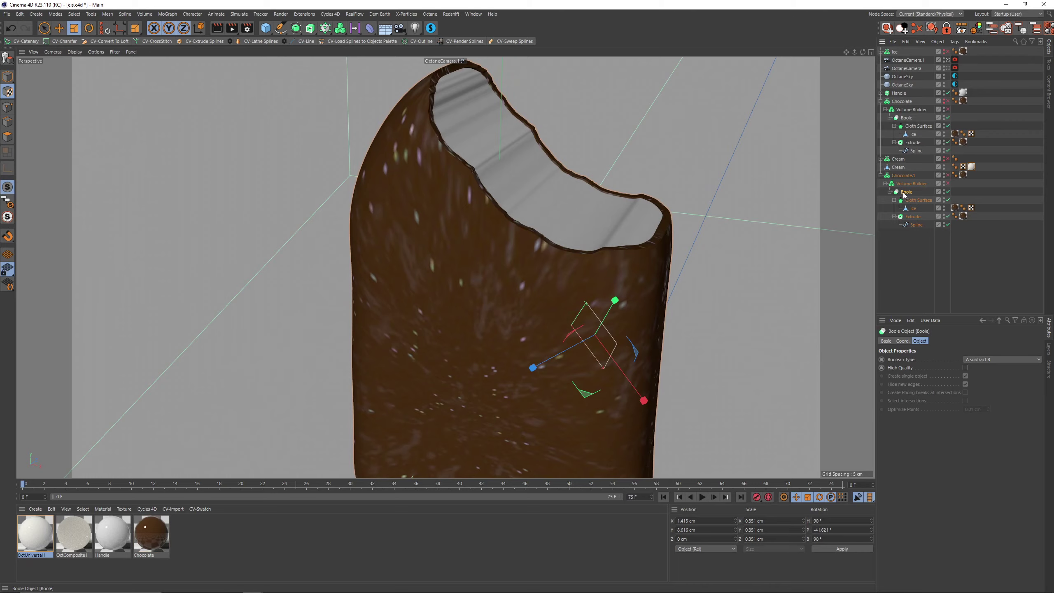
click(990, 357)
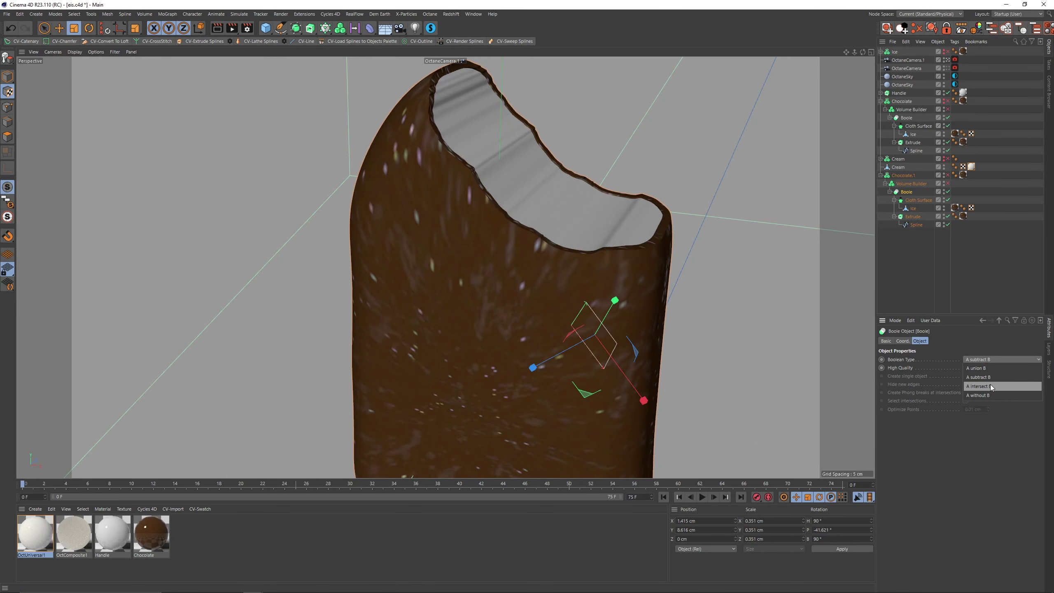
click(991, 386)
alt+drag(578, 199, 633, 140)
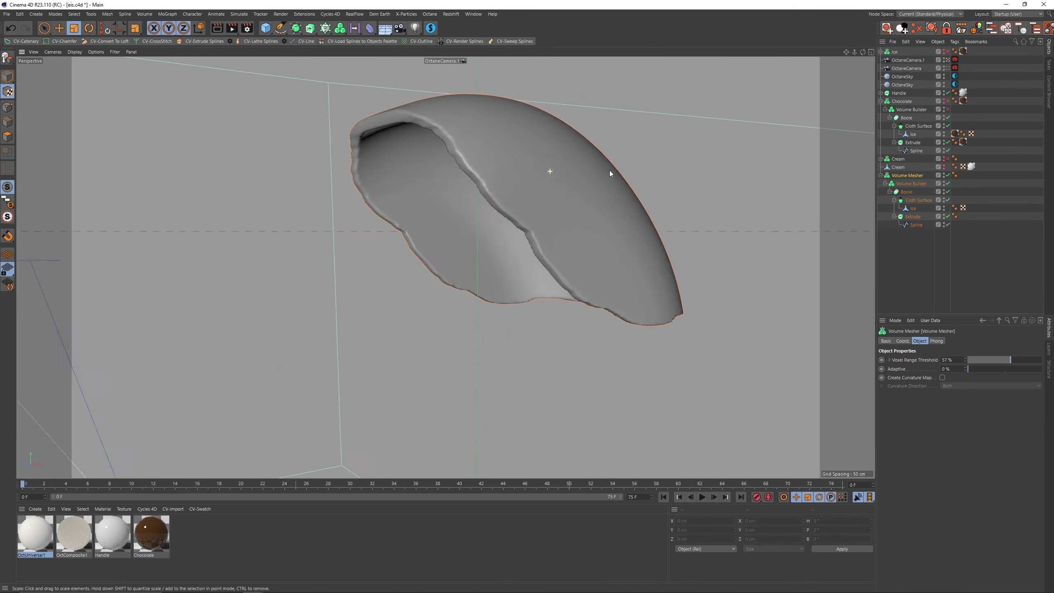
alt+drag(610, 174, 675, 177)
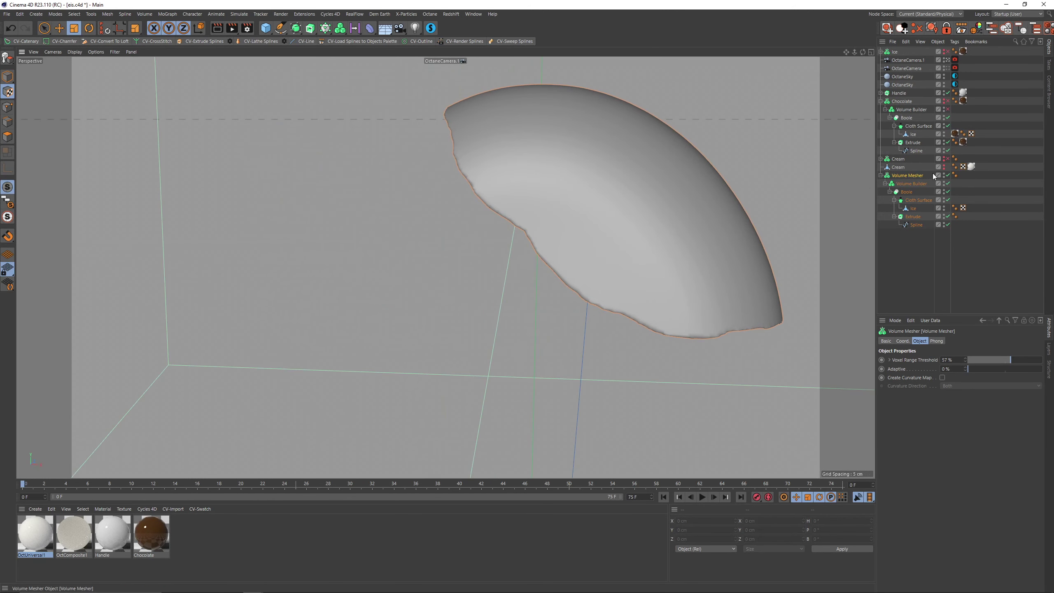
Show the original Chocolate object together with the bitten-off top piece.
click(945, 166)
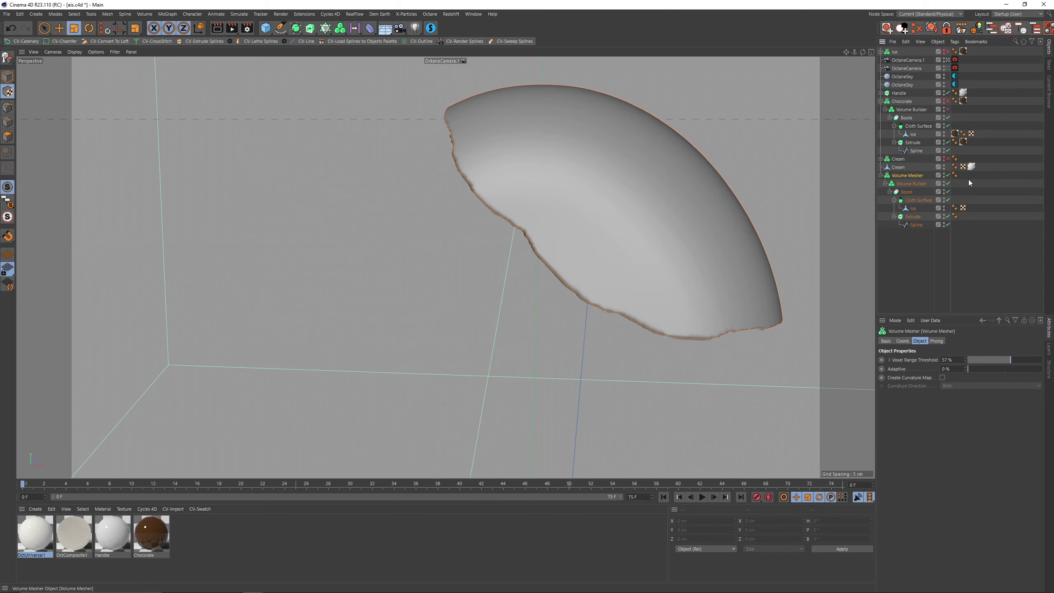
click(945, 101)
scroll(600, 215, up, 5)
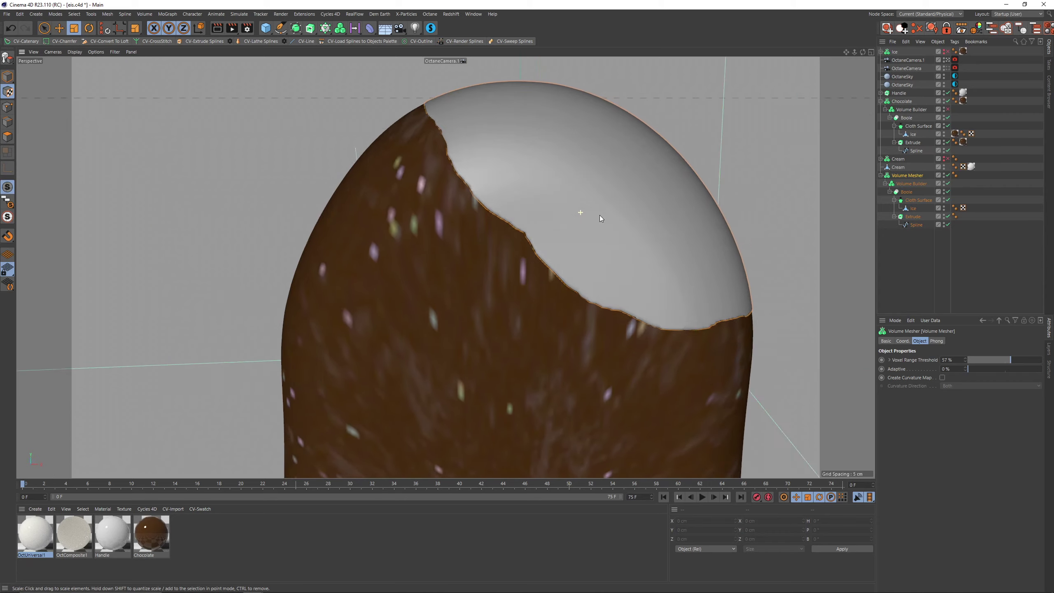
alt+drag(628, 173, 601, 215)
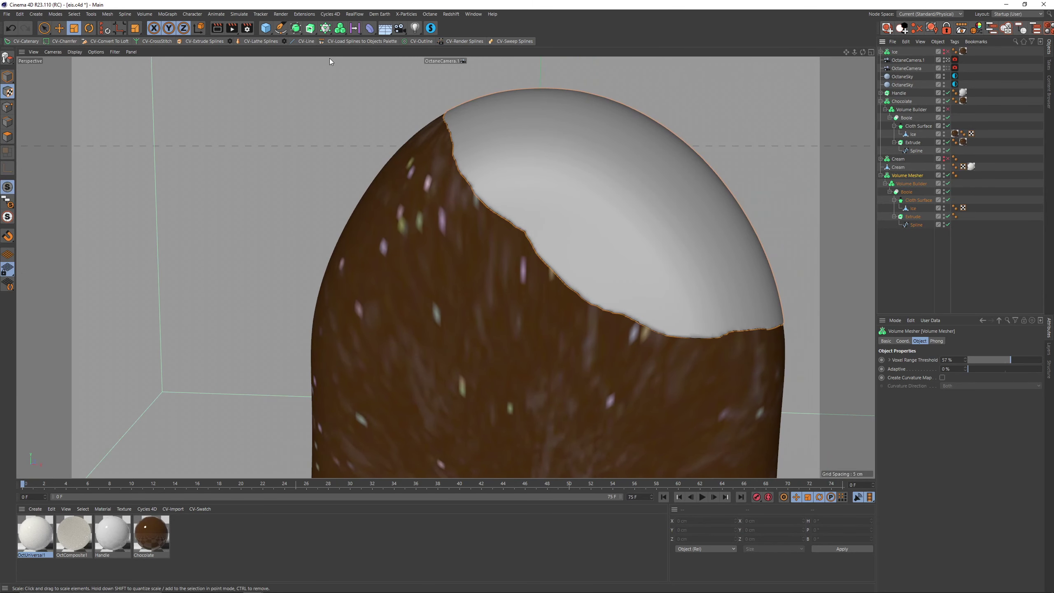
Put the bitten-off piece's Volume Mesher into a Voronoi Fracture and set Offset Fragments to 0.03 cm.
alt+drag(326, 30, 362, 57)
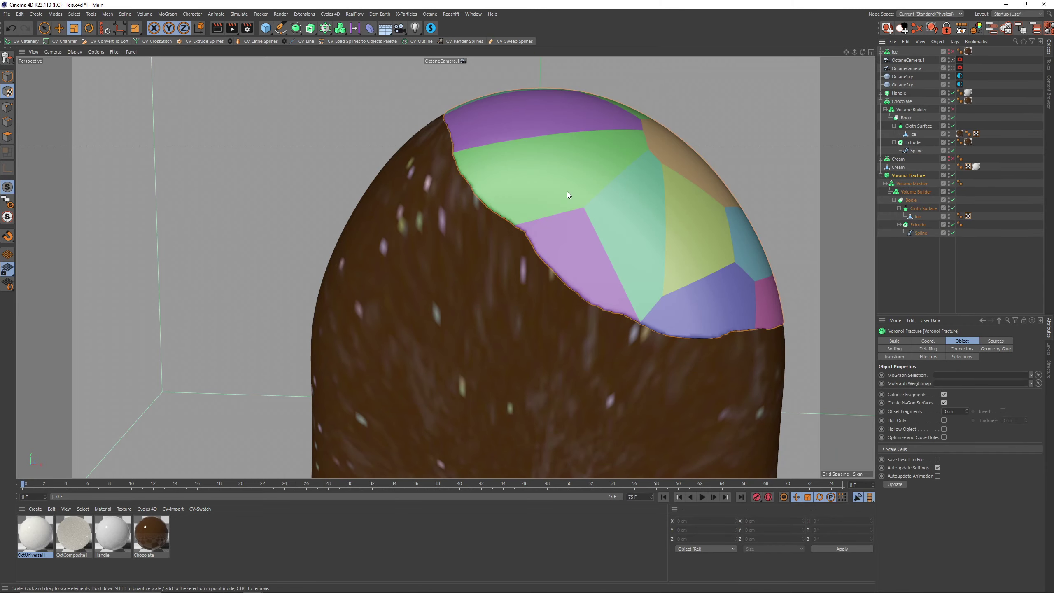
alt+drag(567, 191, 631, 200)
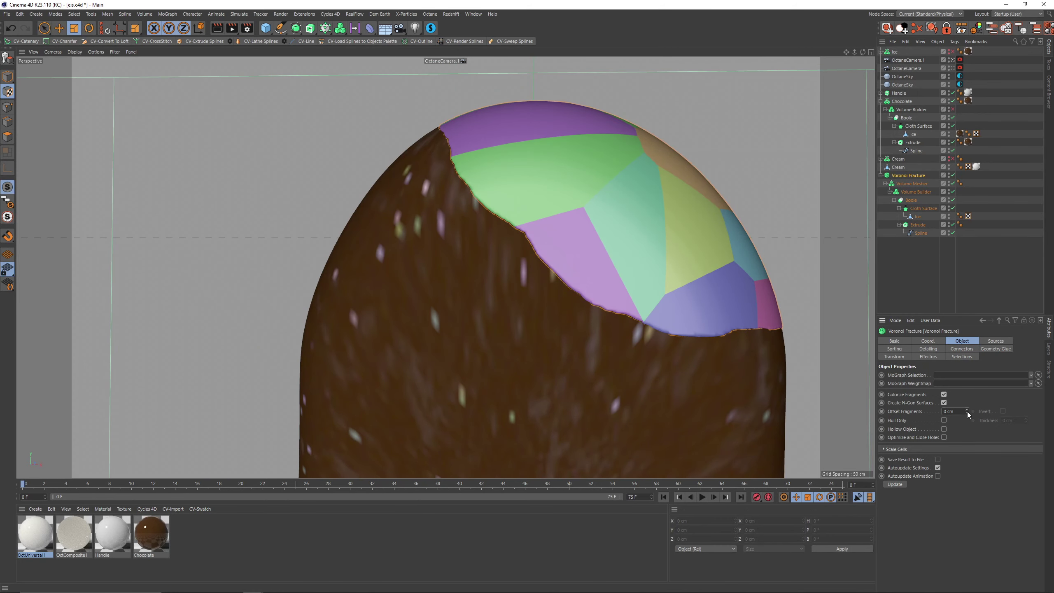
drag(968, 411, 967, 415)
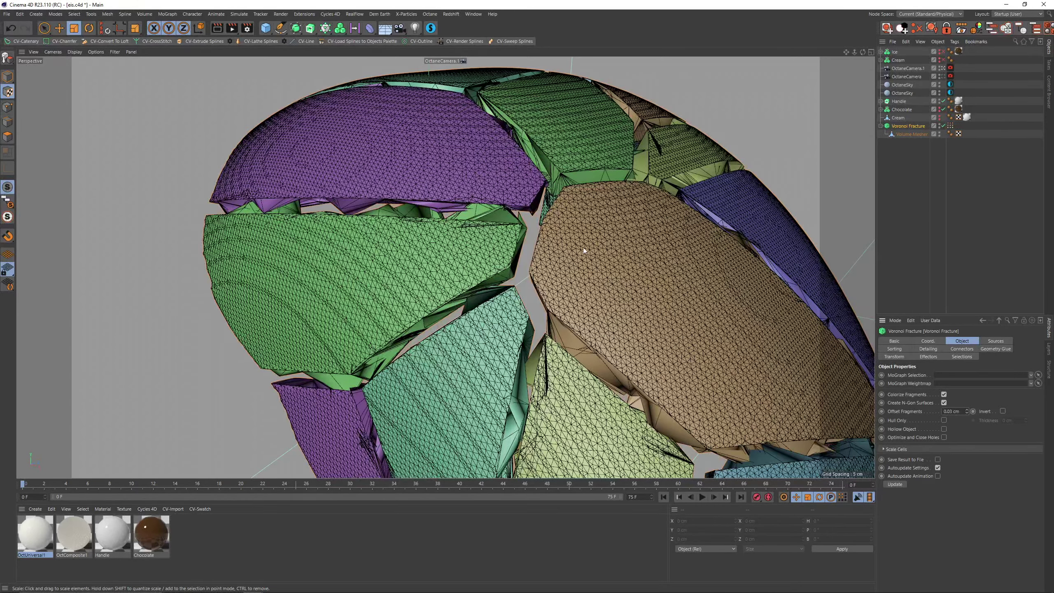
alt+drag(580, 251, 597, 280)
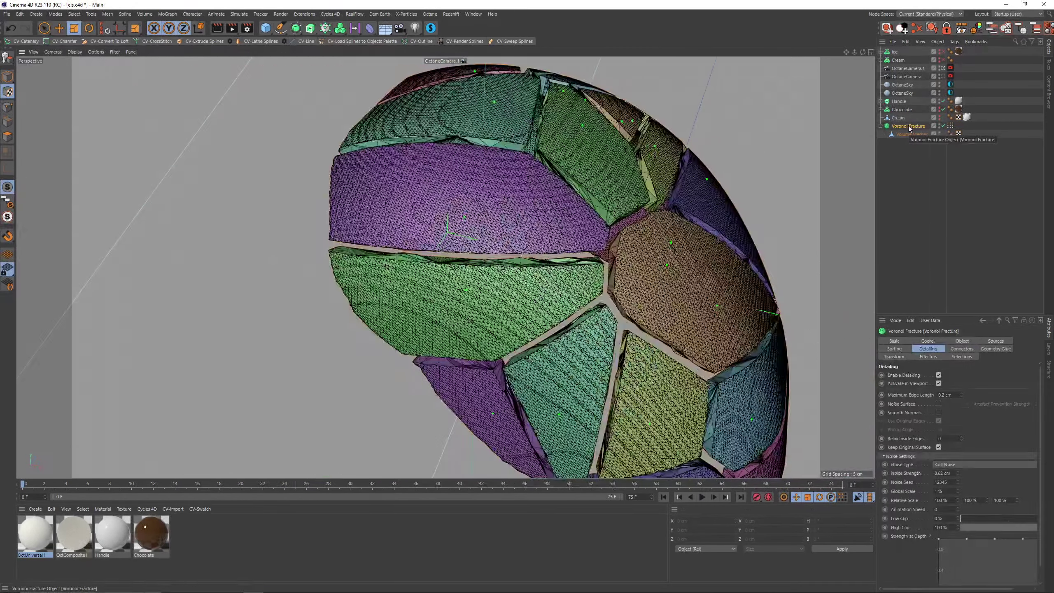
Convert the Voronoi Fracture's current state into a separate object containing the individual fragments.
right_click(909, 128)
click(934, 441)
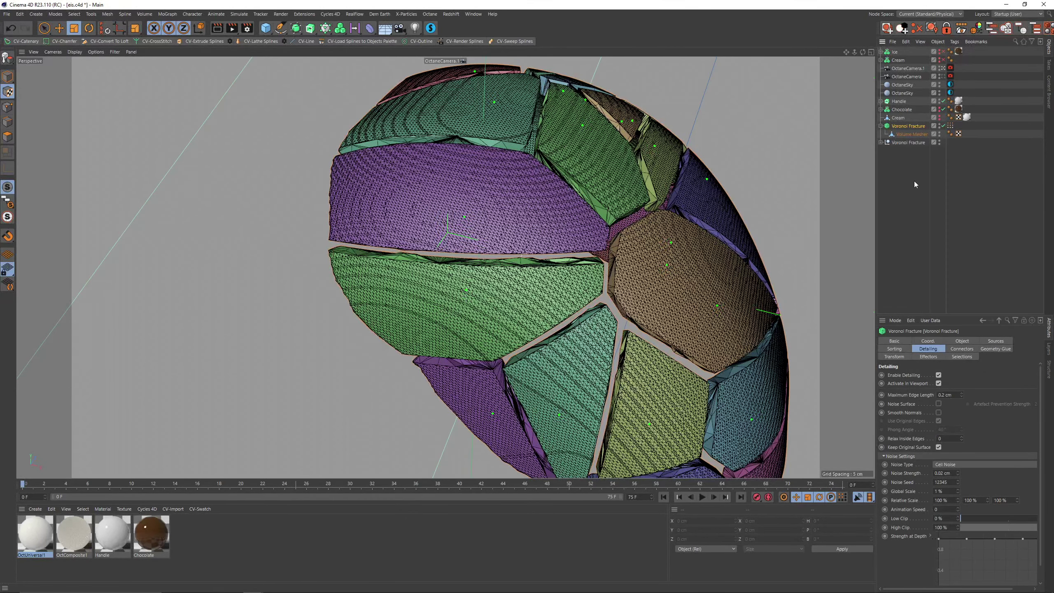
click(882, 143)
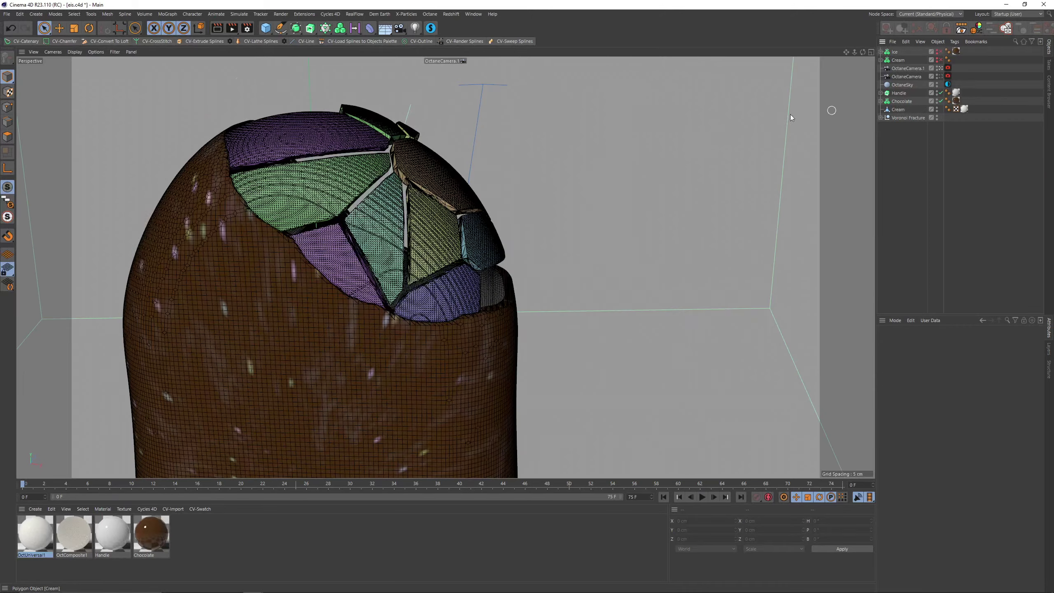
Move and rotate the individual chocolate fragments so they scatter outward around the bite opening.
alt+drag(402, 182, 478, 225)
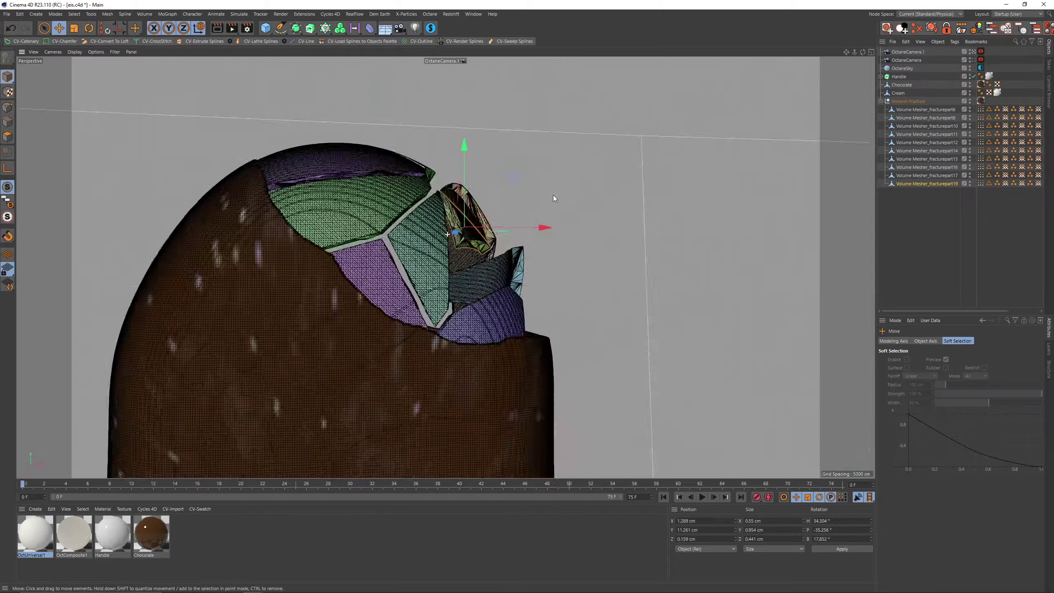
alt+drag(554, 194, 534, 259)
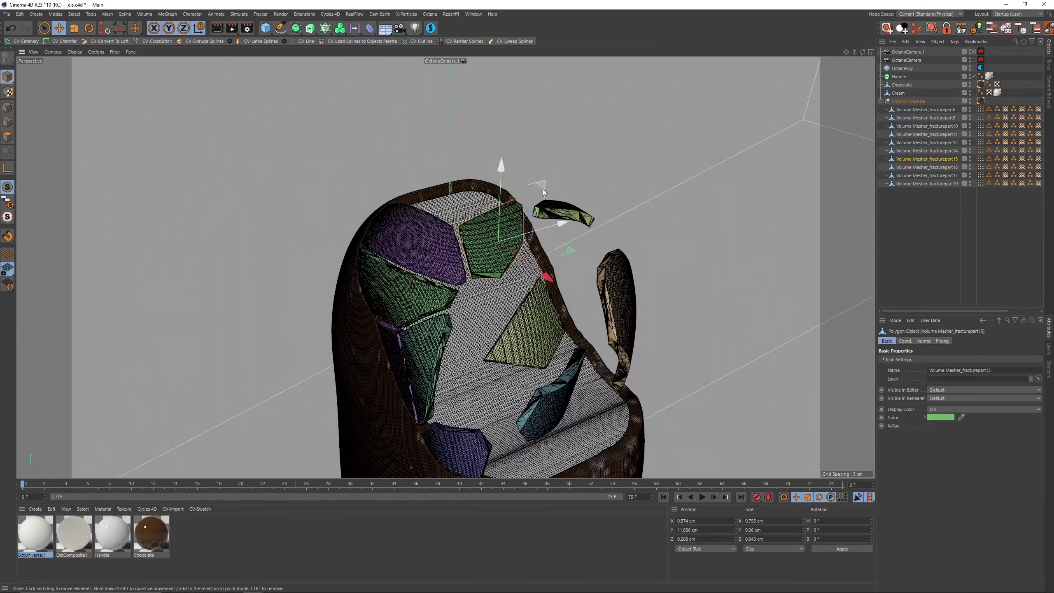
click(498, 206)
key(r)
click(442, 238)
drag(441, 234, 507, 164)
key(e)
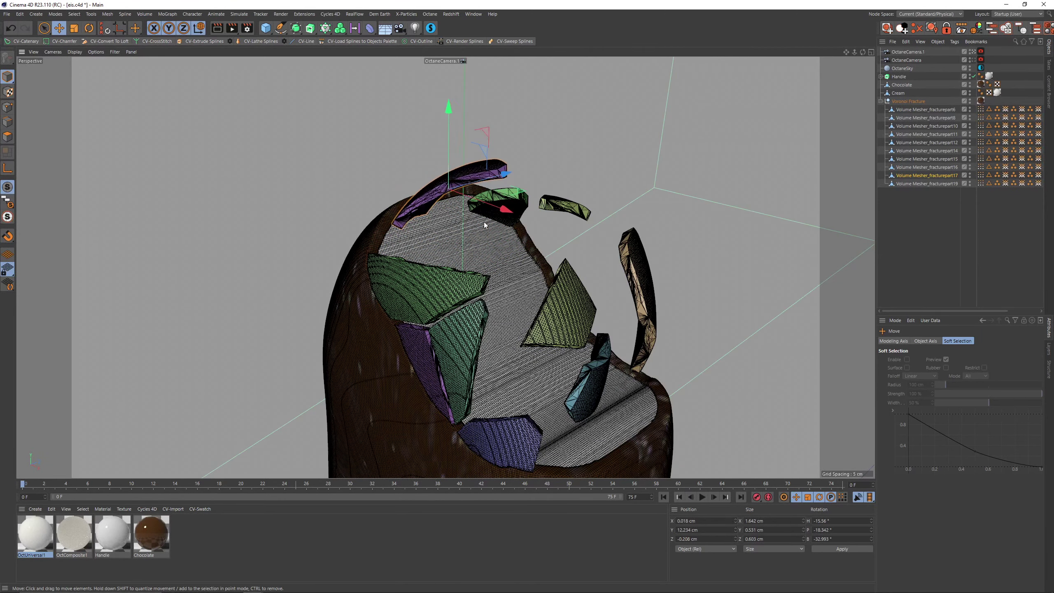
alt+drag(487, 222, 379, 233)
click(424, 211)
key(r)
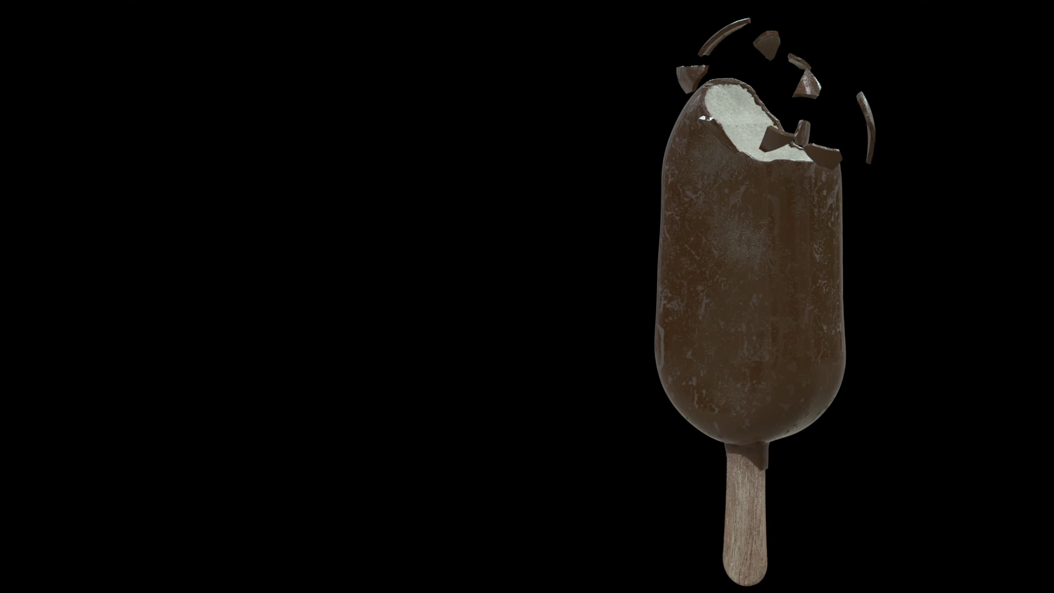